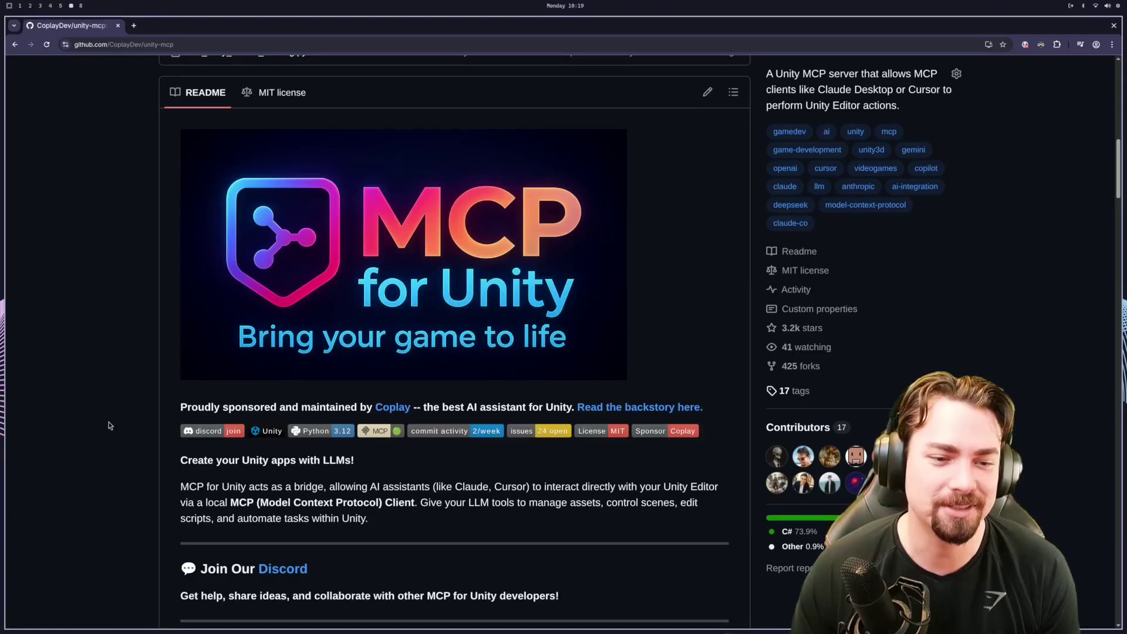
- Scroll the README down to Installation and highlight the Python version requirement
{"action": "scroll", "coordinate": [109, 425], "scroll_direction": "down", "scroll_amount": 15}
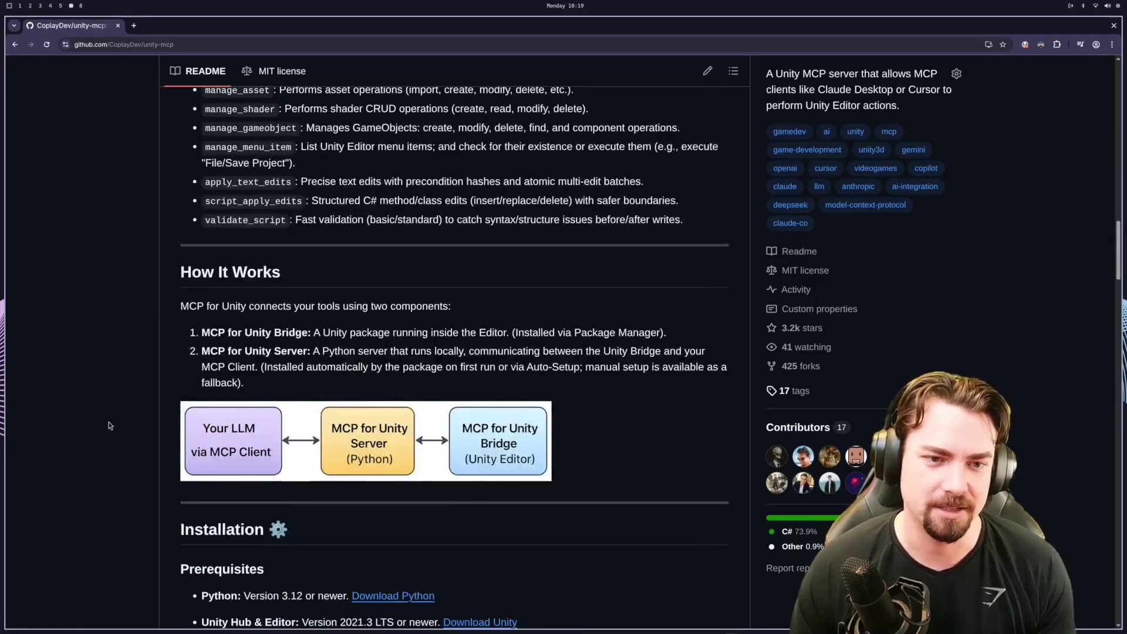
{"action": "scroll", "coordinate": [121, 418], "scroll_direction": "down", "scroll_amount": 3}
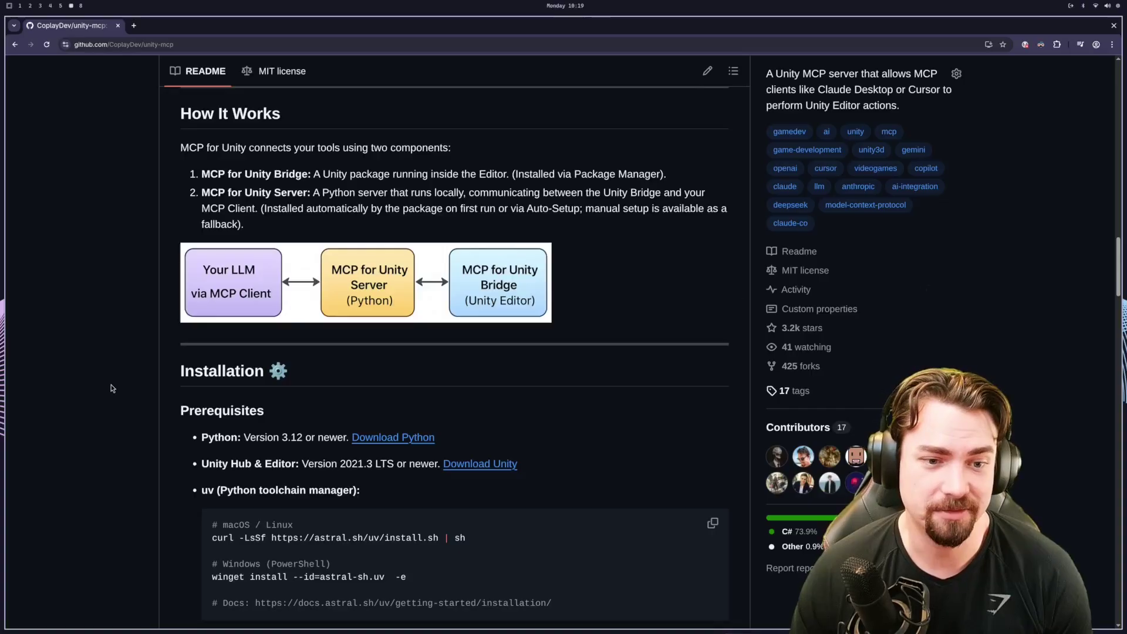
{"action": "scroll", "coordinate": [101, 360], "scroll_direction": "down", "scroll_amount": 1}
{"action": "scroll", "coordinate": [101, 361], "scroll_direction": "down", "scroll_amount": 2}
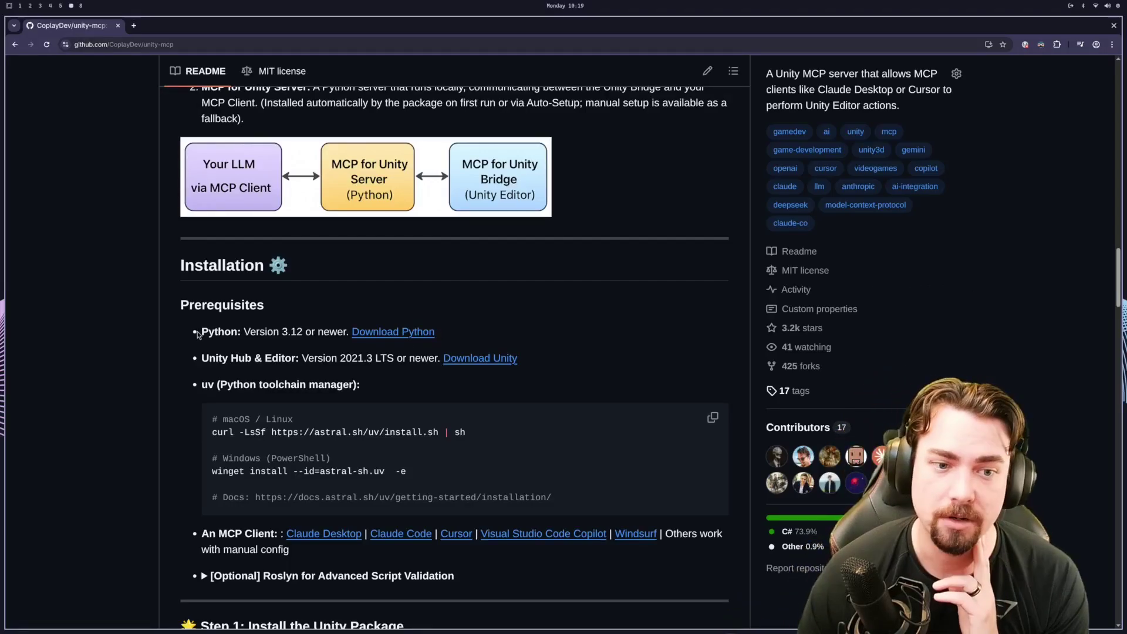
{"action": "left_click_drag", "start_coordinate": [198, 334], "coordinate": [308, 332]}
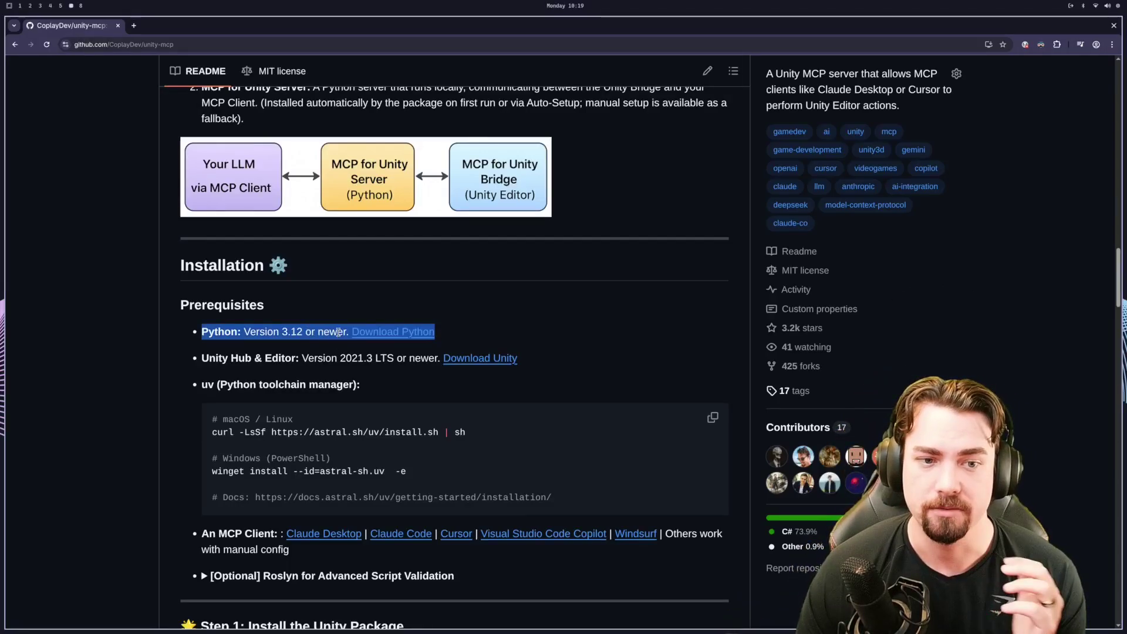
{"action": "left_click", "coordinate": [332, 334]}
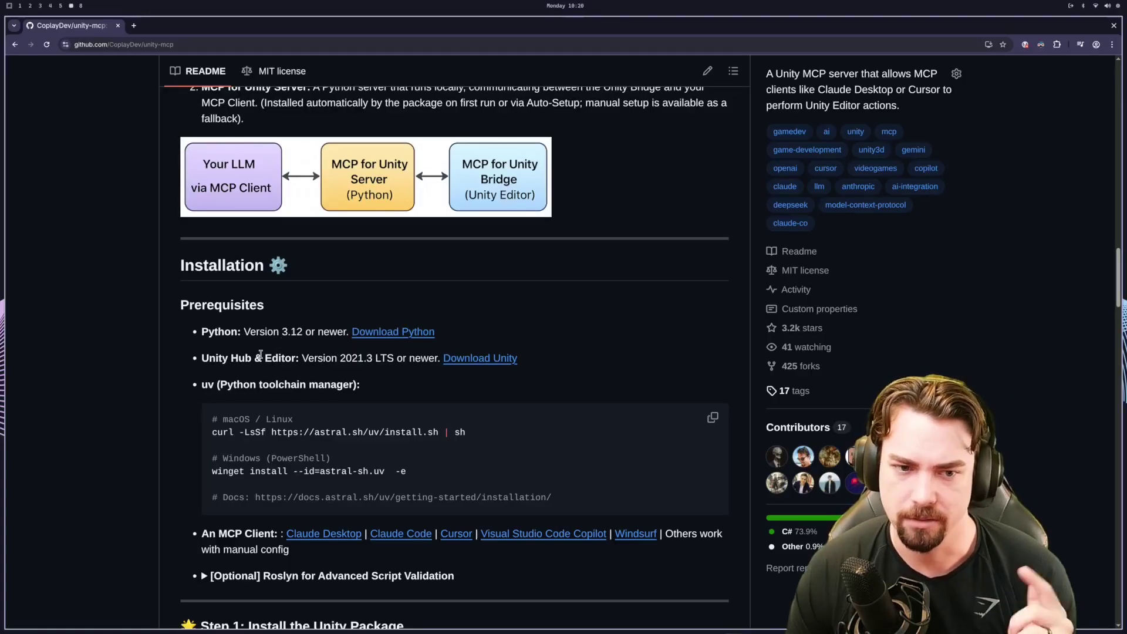
- Highlight the uv install commands, including the macOS curl and Windows winget lines
{"action": "scroll", "coordinate": [282, 351], "scroll_direction": "down", "scroll_amount": 1}
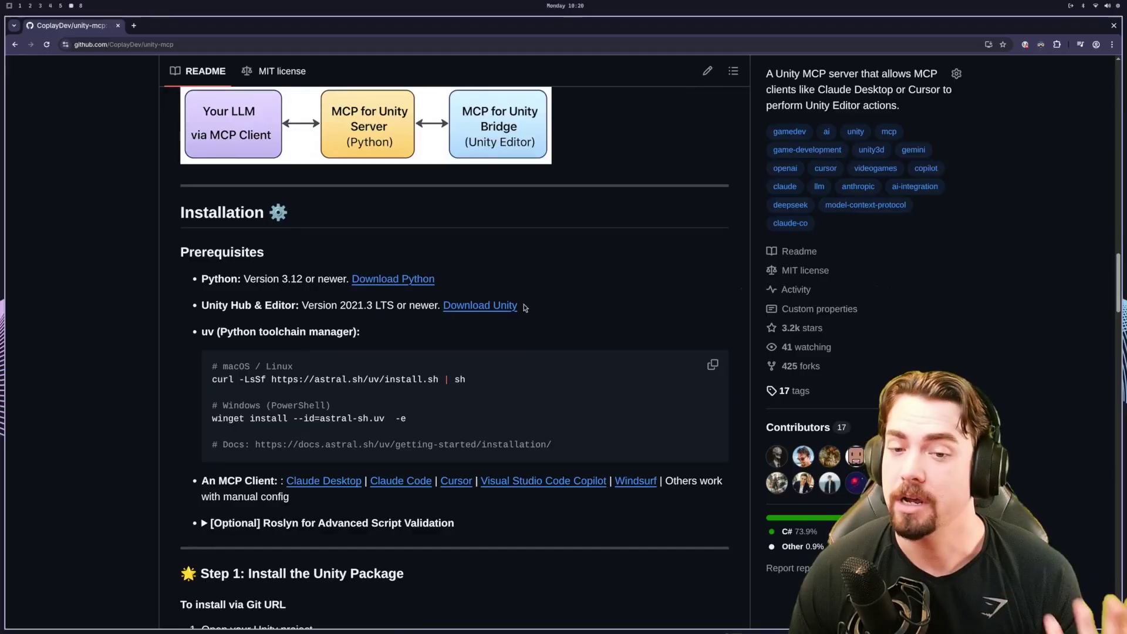
{"action": "scroll", "coordinate": [259, 381], "scroll_direction": "down", "scroll_amount": 1}
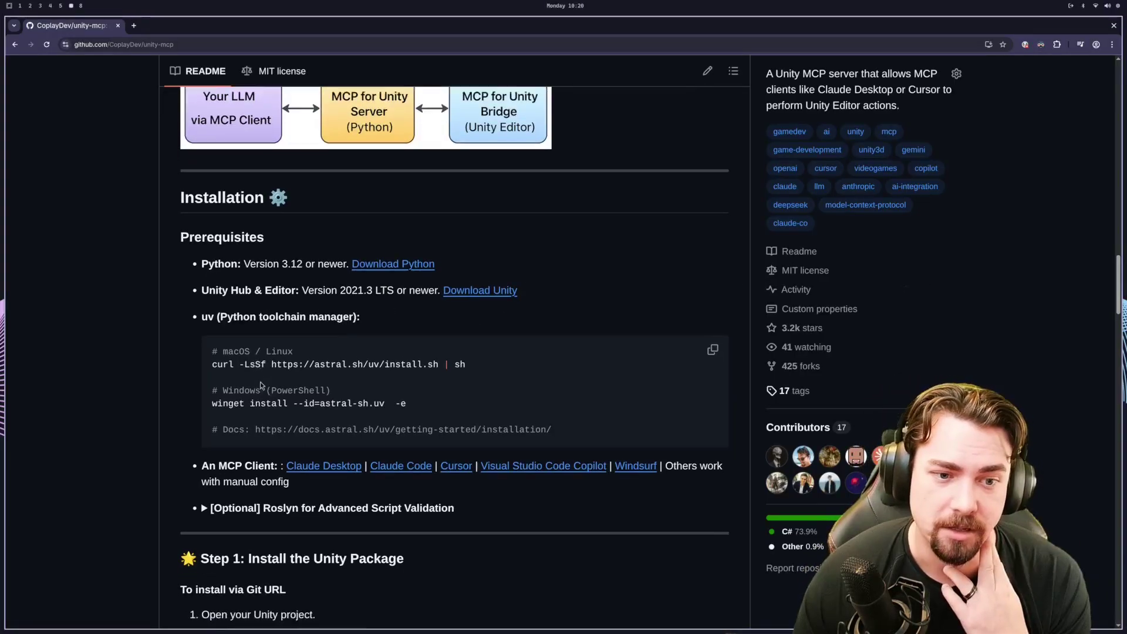
{"action": "left_click_drag", "start_coordinate": [425, 372], "coordinate": [216, 325]}
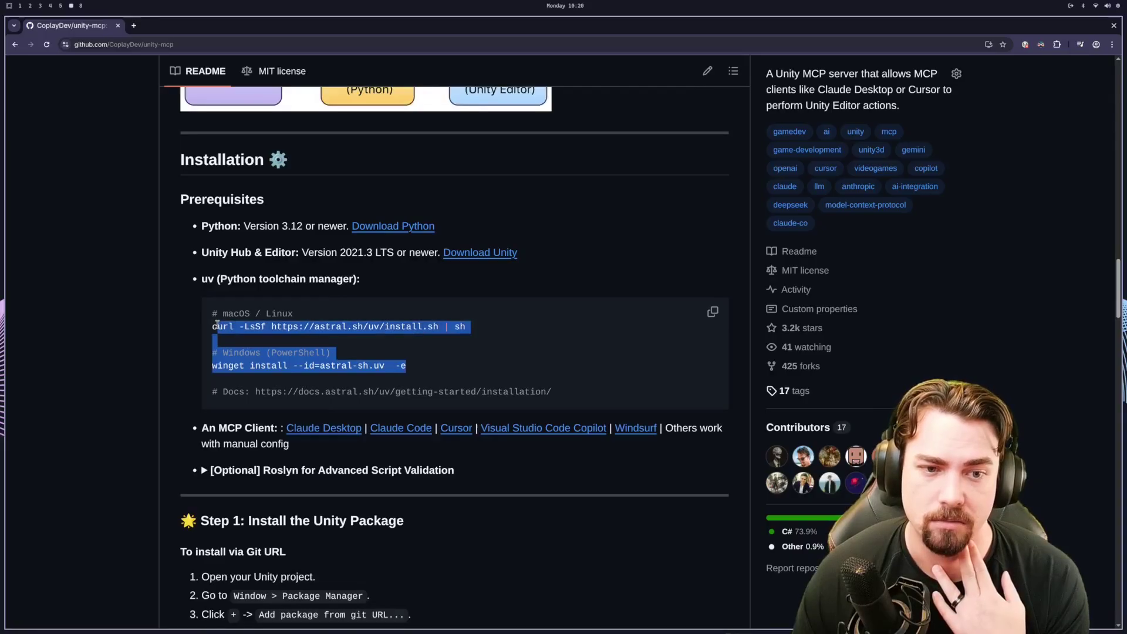
{"action": "left_click", "coordinate": [443, 327]}
{"action": "left_click_drag", "start_coordinate": [407, 366], "coordinate": [213, 319]}
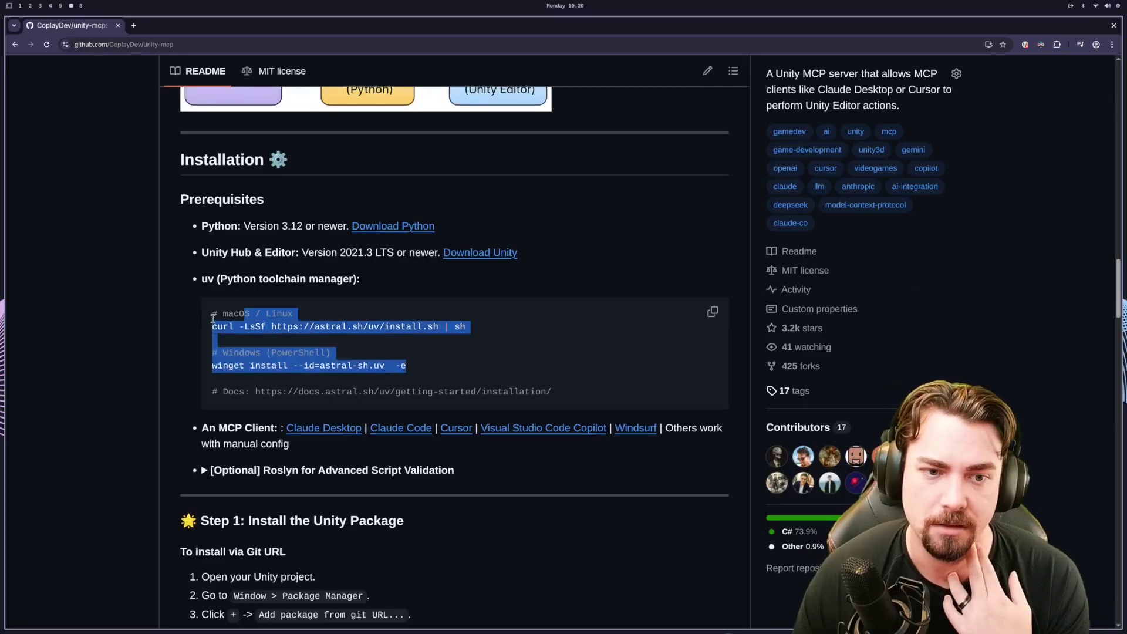
{"action": "triple_click", "coordinate": [246, 325]}
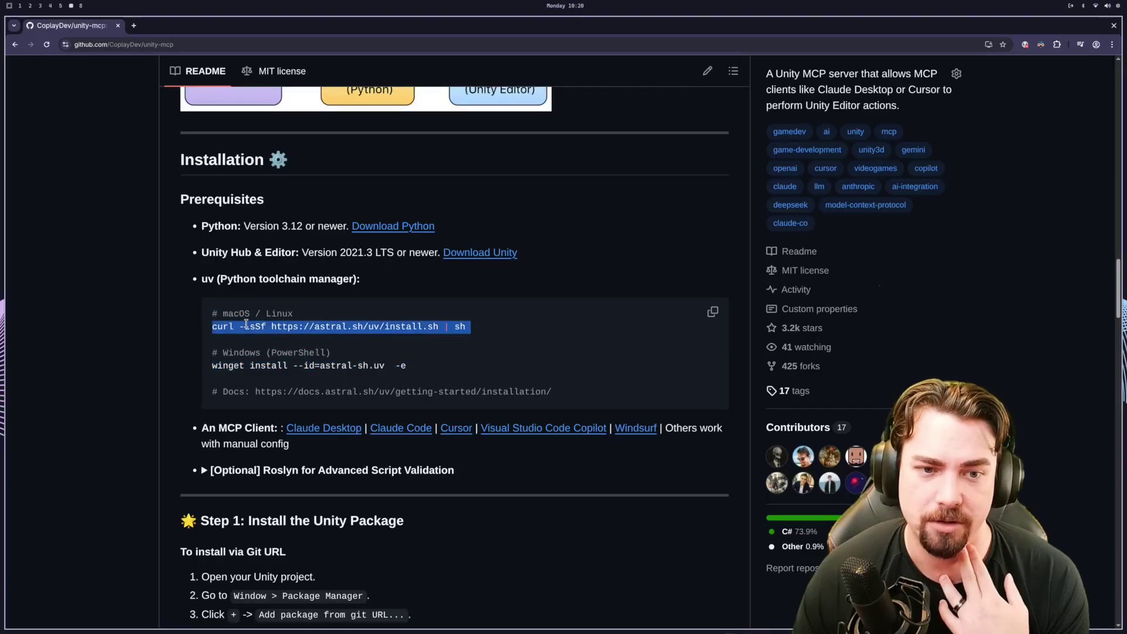
{"action": "triple_click", "coordinate": [262, 365]}
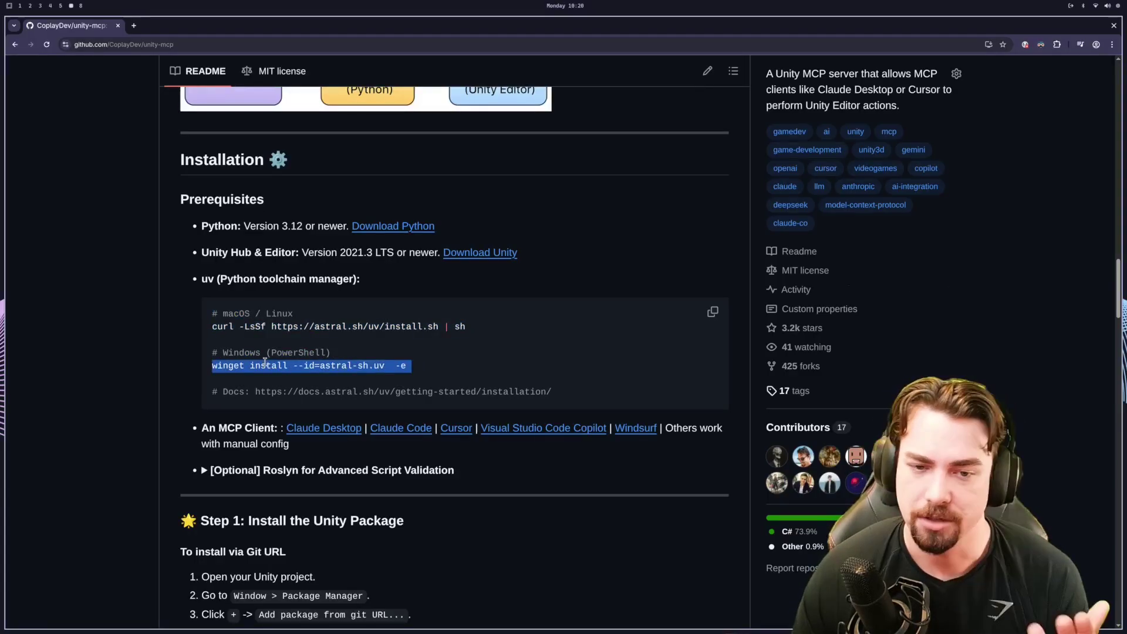
{"action": "left_click", "coordinate": [427, 360]}
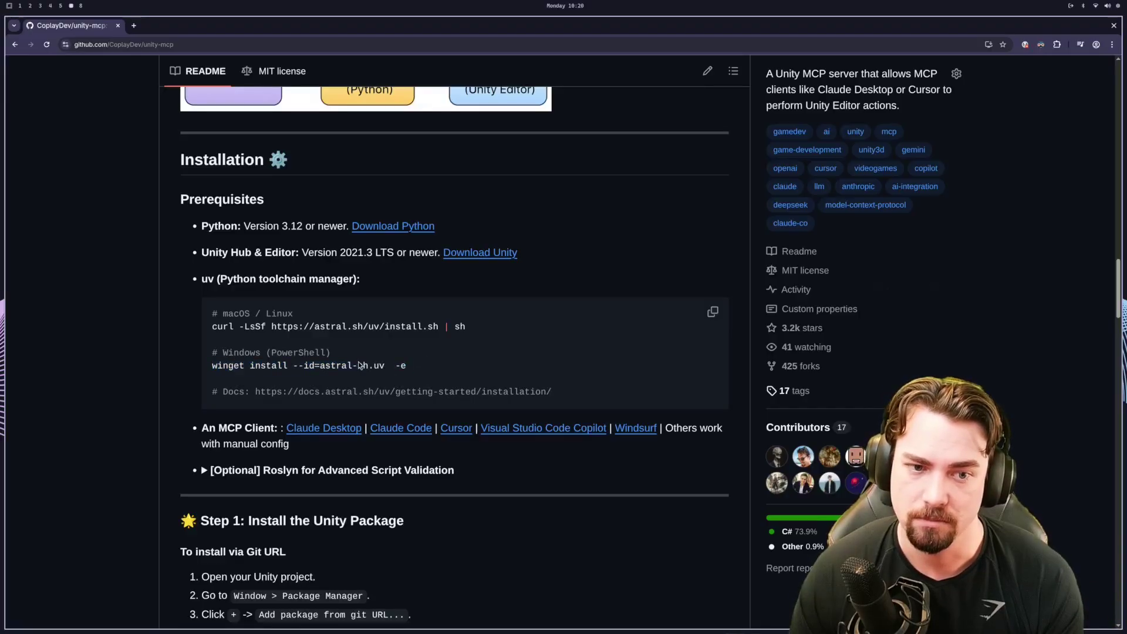
- Scroll further through the README, then switch to the Unity editor
{"action": "scroll", "coordinate": [365, 364], "scroll_direction": "down", "scroll_amount": 3}
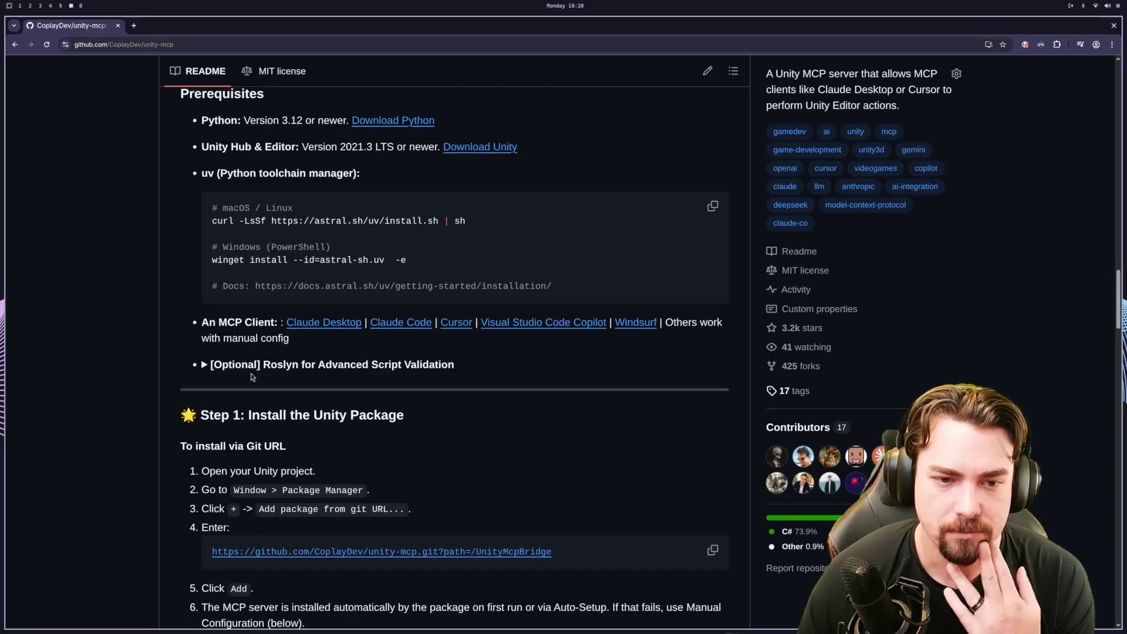
{"action": "scroll", "coordinate": [253, 377], "scroll_direction": "down", "scroll_amount": 5}
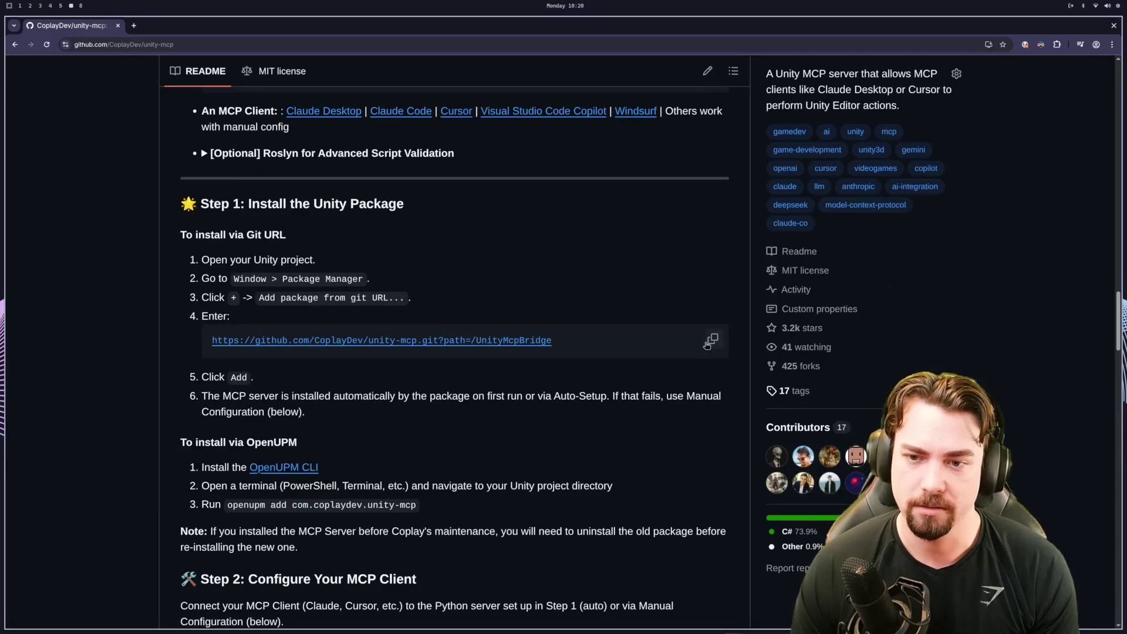
{"action": "key", "text": "super+4"}
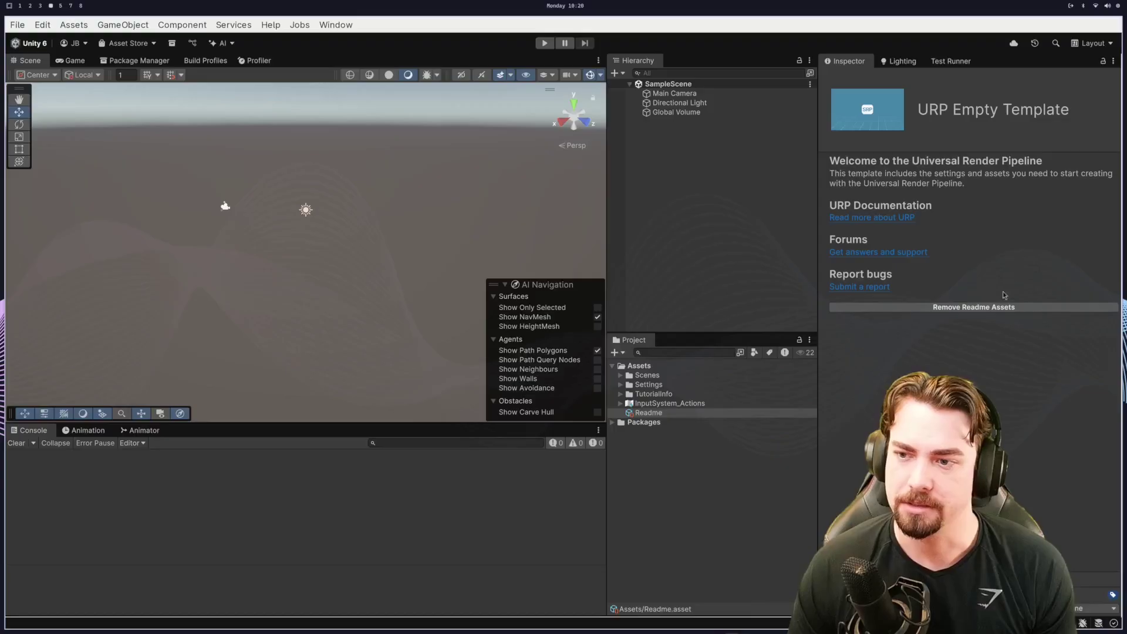
- Delete the template's Readme and TutorialInfo assets, then open the Package Manager's git URL install field
{"action": "left_click", "coordinate": [941, 308]}
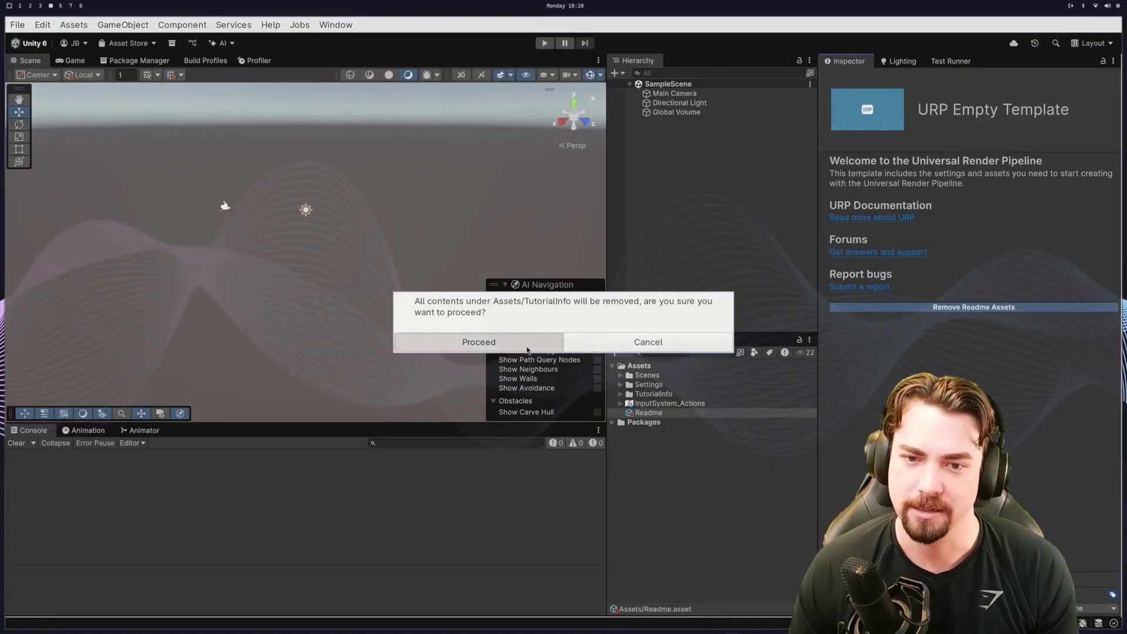
{"action": "left_click", "coordinate": [543, 337]}
{"action": "left_click", "coordinate": [131, 68]}
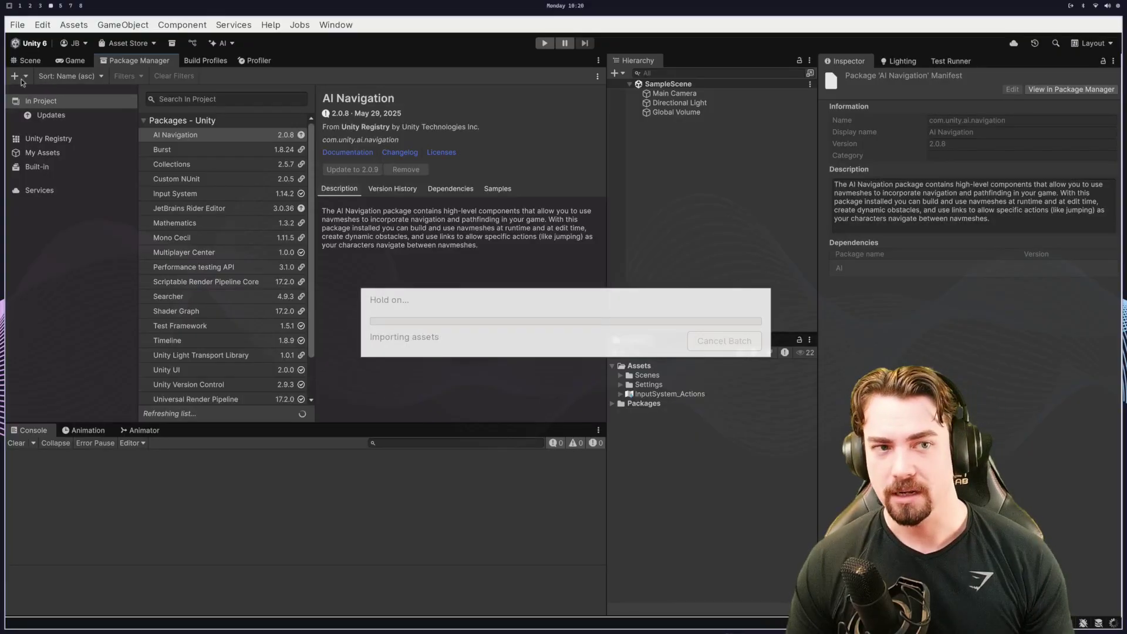
{"action": "left_click", "coordinate": [22, 79]}
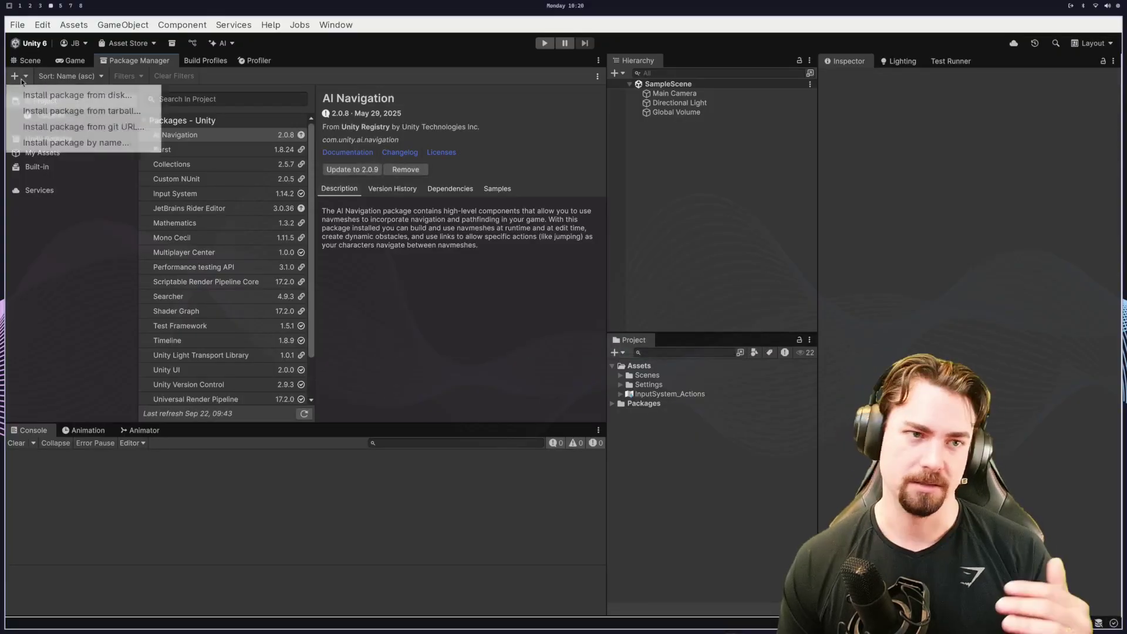
{"action": "left_click", "coordinate": [64, 128]}
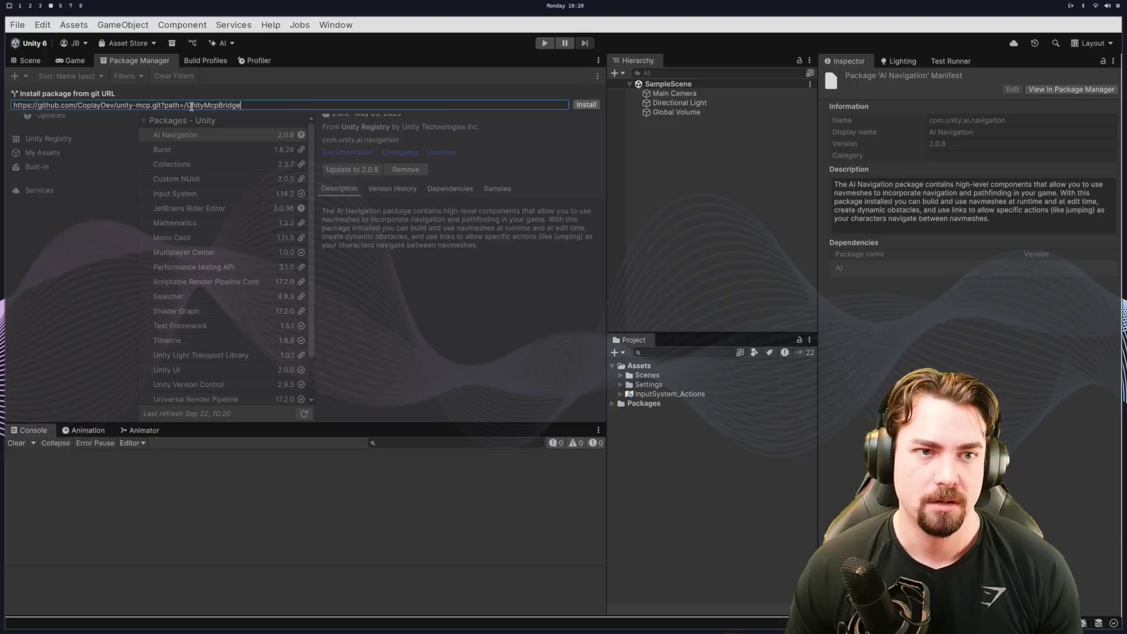
{"action": "left_click", "coordinate": [3, 116]}
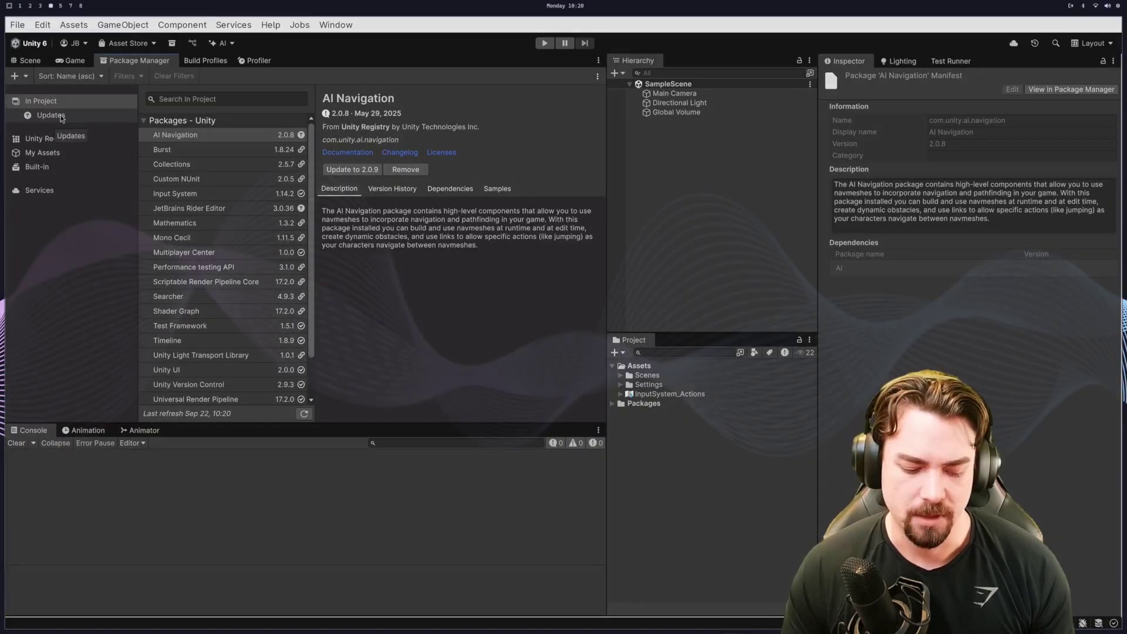
- Back on GitHub, copy the UnityMcpBridge git URL from the README's Step 1
{"action": "key", "text": "super+7"}
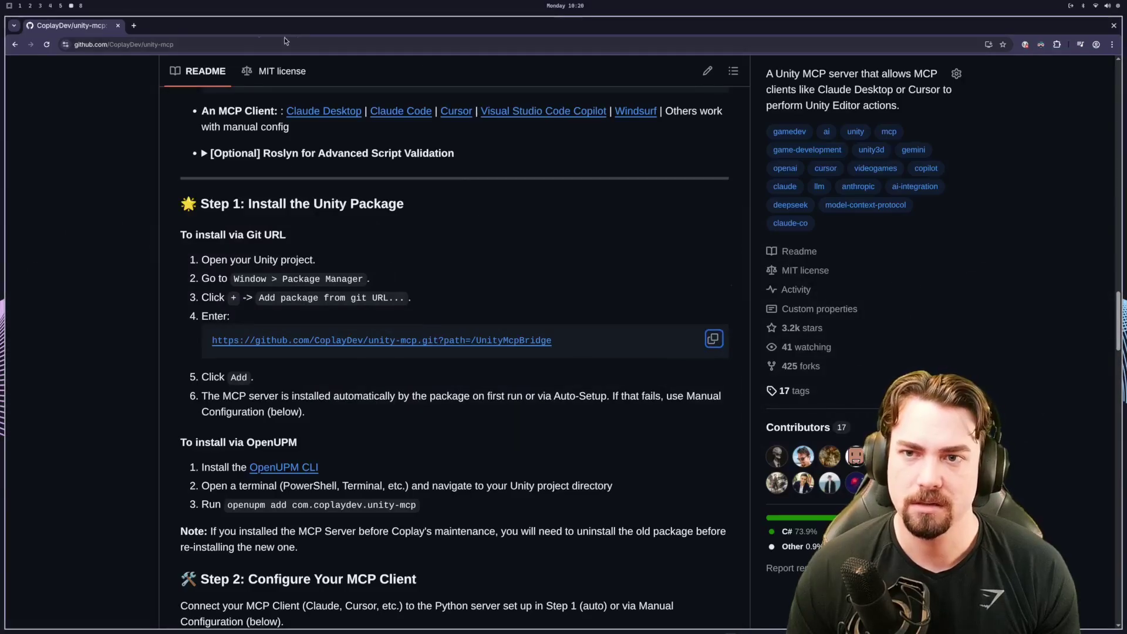
{"action": "left_click", "coordinate": [244, 38]}
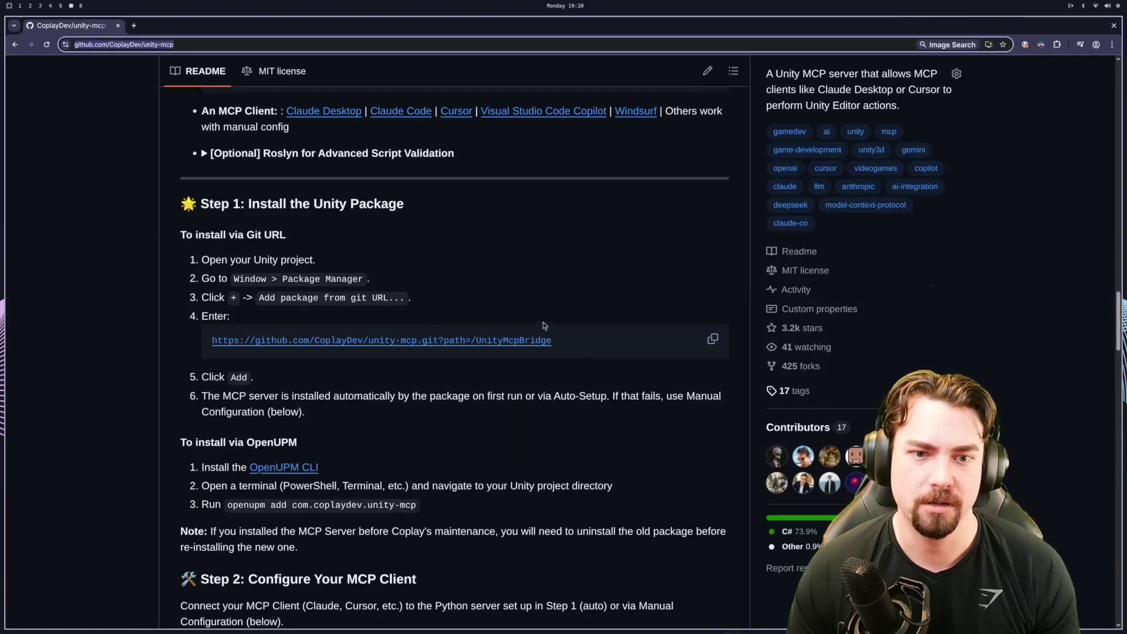
{"action": "left_click", "coordinate": [593, 346]}
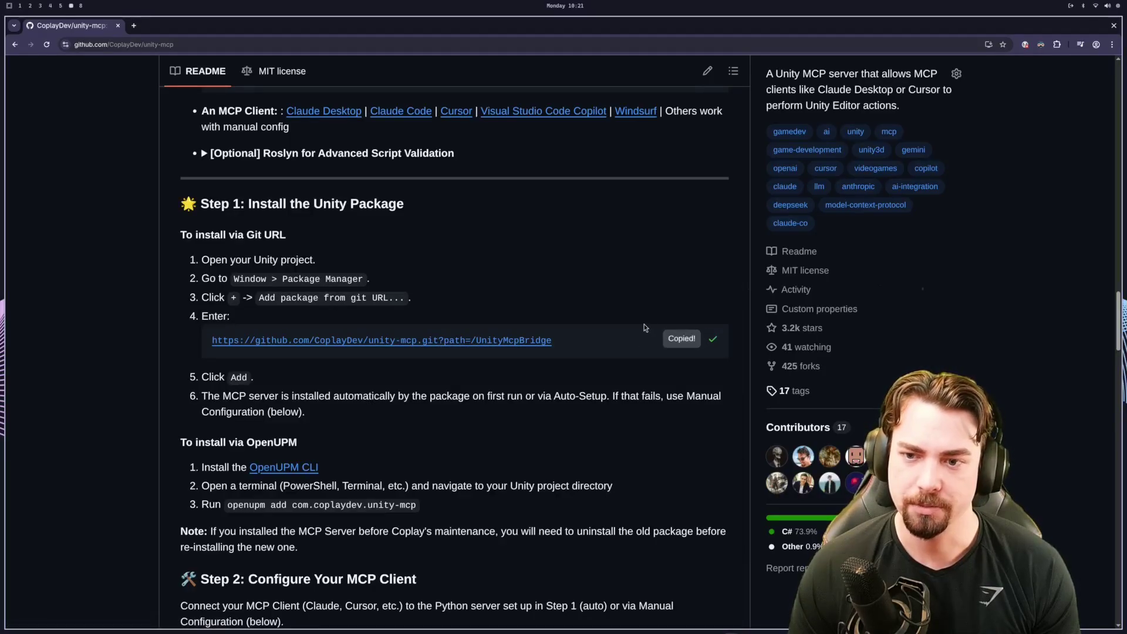
{"action": "scroll", "coordinate": [644, 328], "scroll_direction": "up", "scroll_amount": 20}
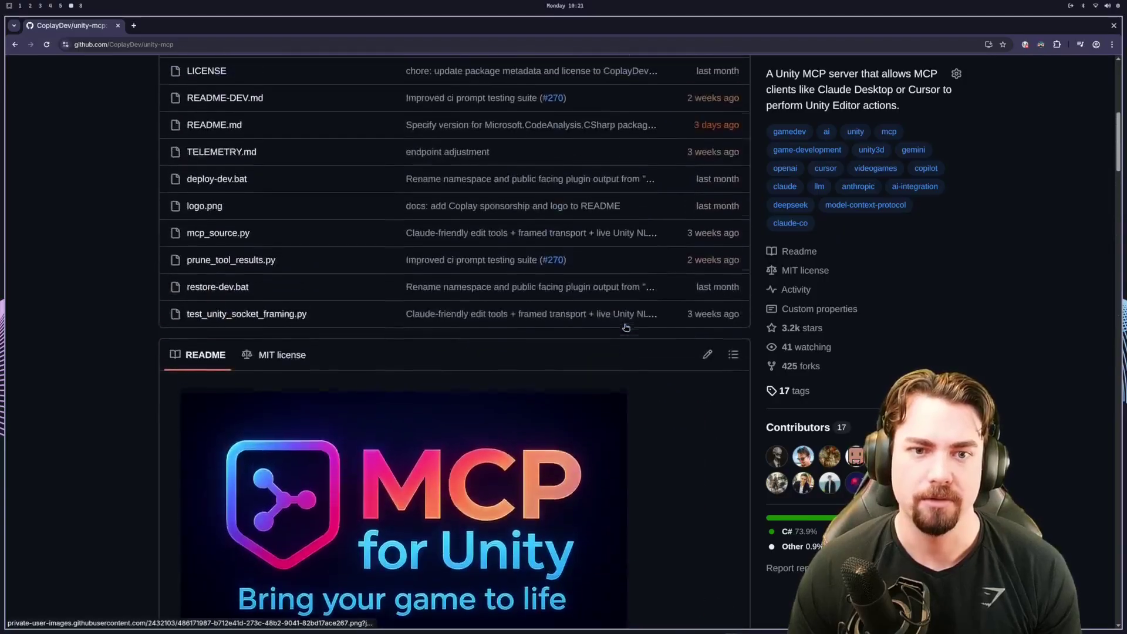
{"action": "scroll", "coordinate": [626, 327], "scroll_direction": "up", "scroll_amount": 5}
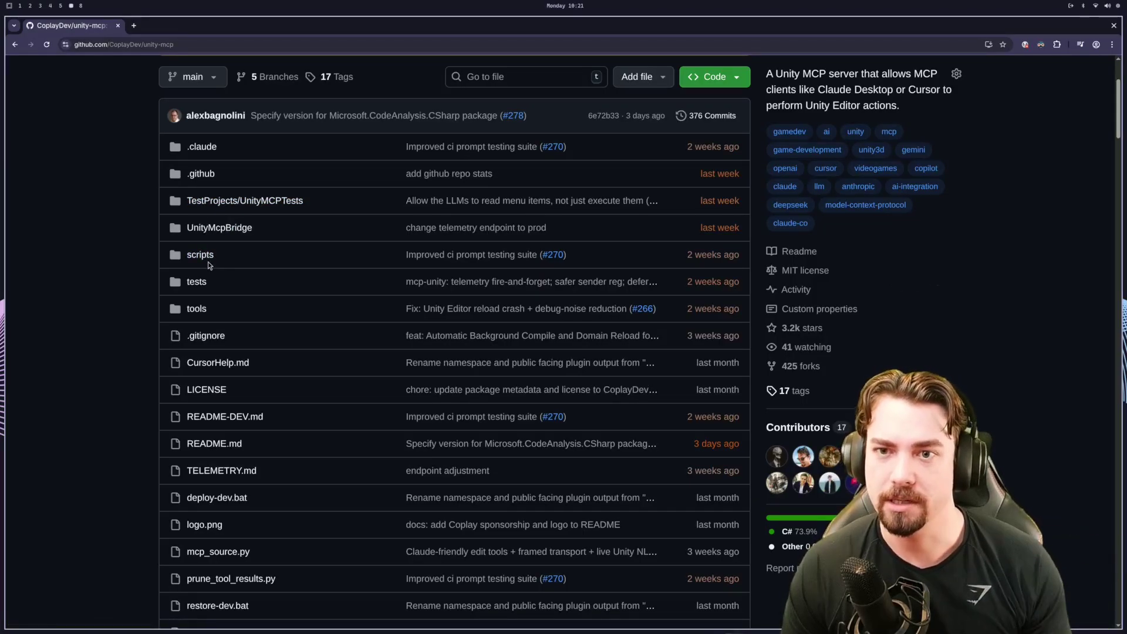
{"action": "scroll", "coordinate": [217, 261], "scroll_direction": "down", "scroll_amount": 20}
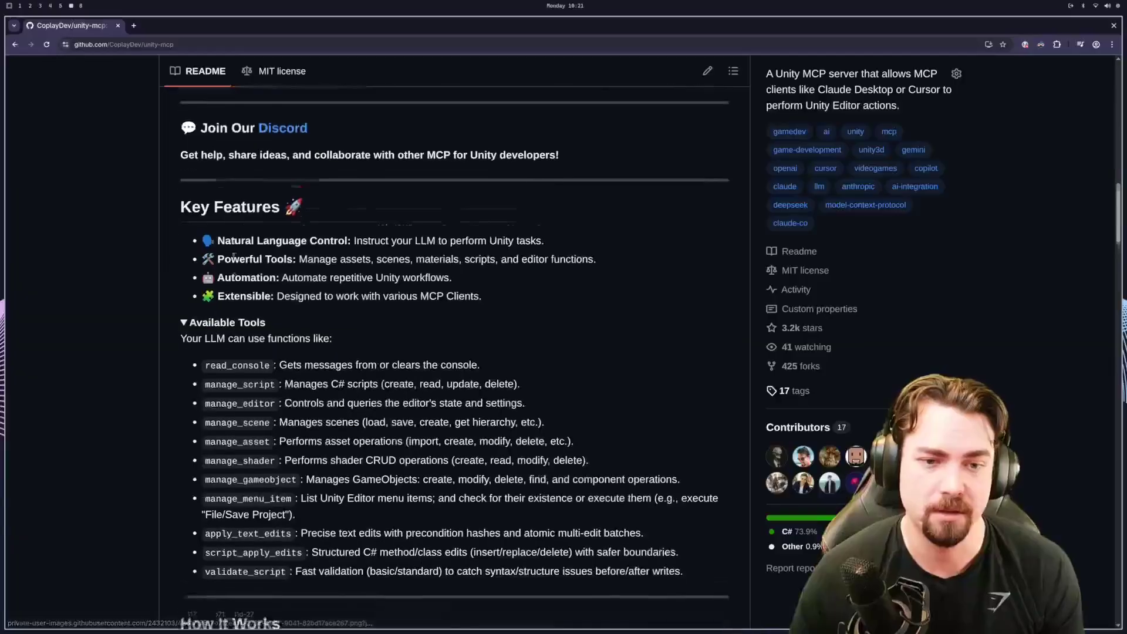
{"action": "scroll", "coordinate": [234, 257], "scroll_direction": "down", "scroll_amount": 12}
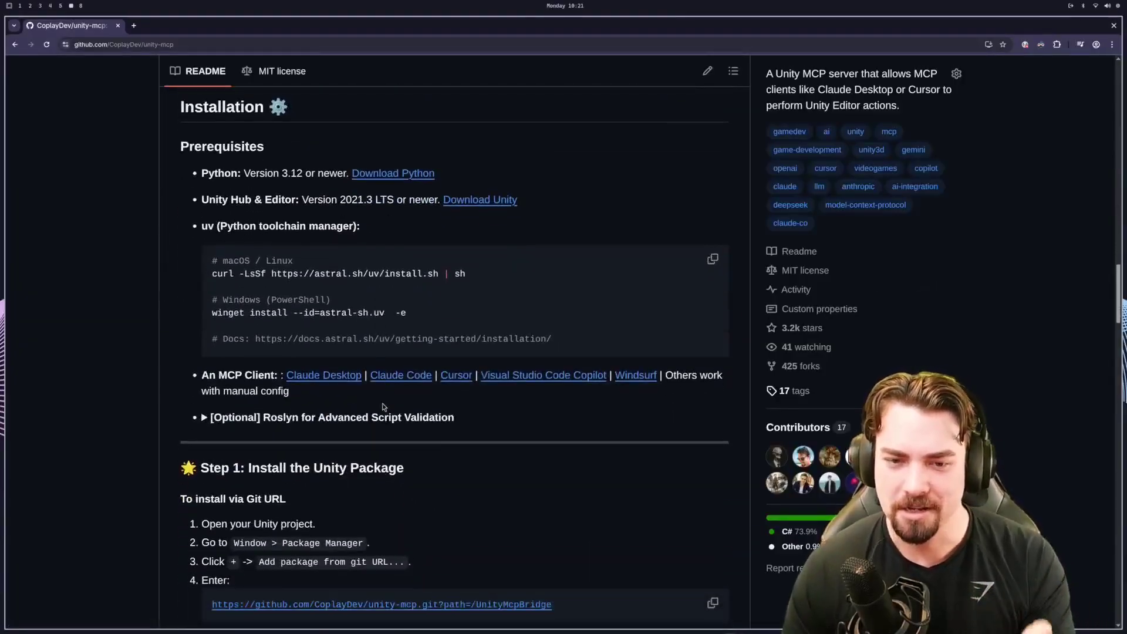
{"action": "scroll", "coordinate": [384, 407], "scroll_direction": "down", "scroll_amount": 1}
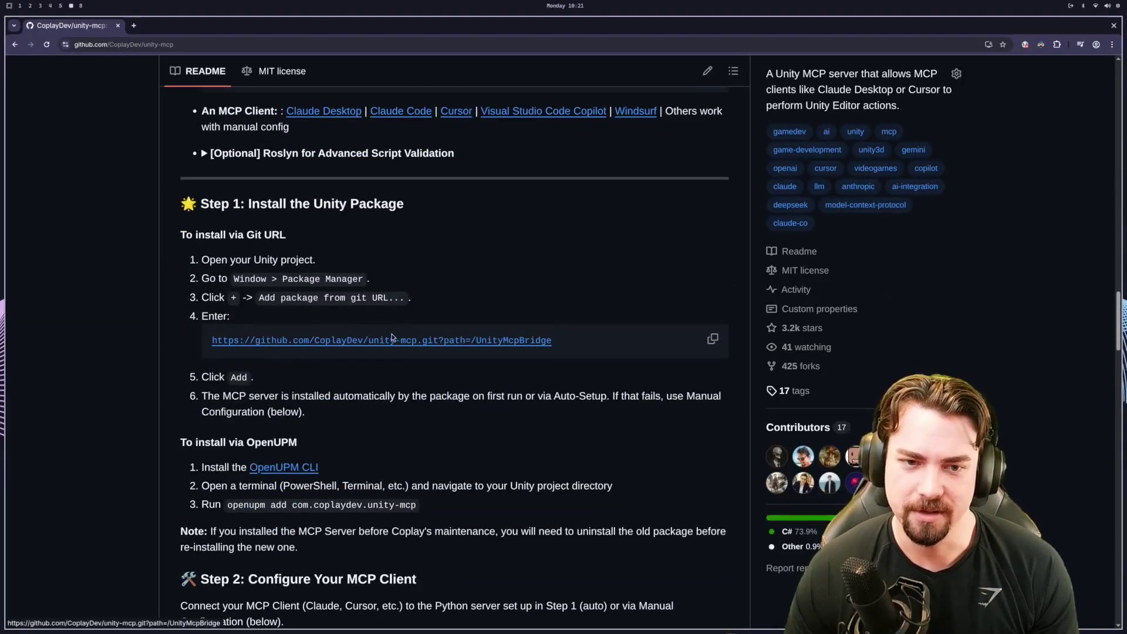
- Install MCP for Unity 3.4.0 in the Package Manager by pasting its git URL
{"action": "key", "text": "super+4"}
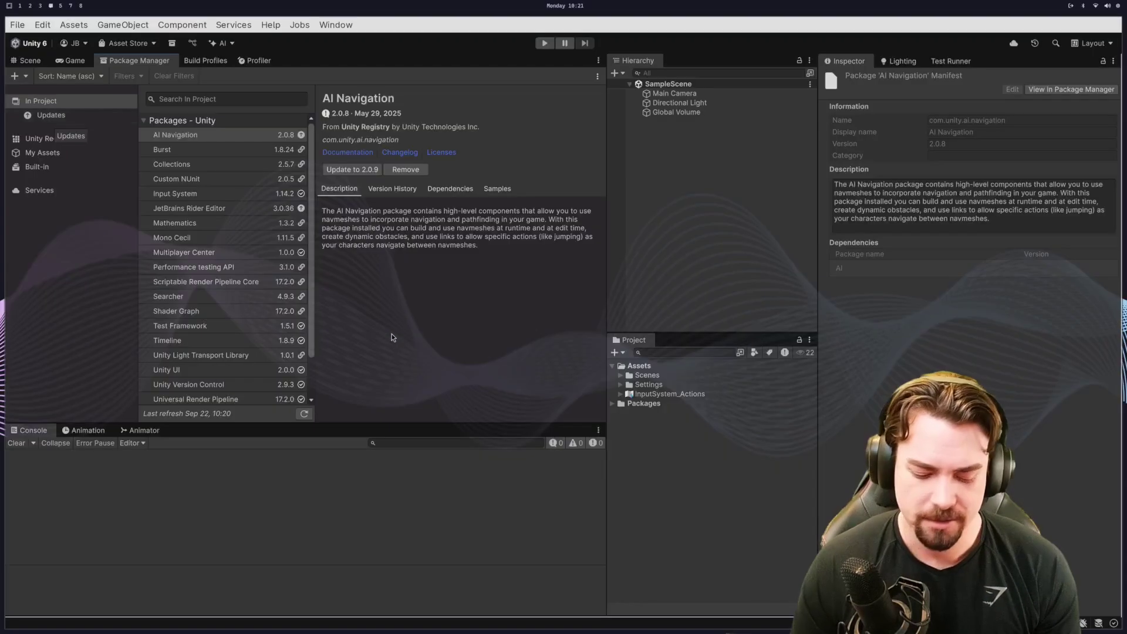
{"action": "left_click", "coordinate": [15, 75]}
{"action": "left_click", "coordinate": [37, 126]}
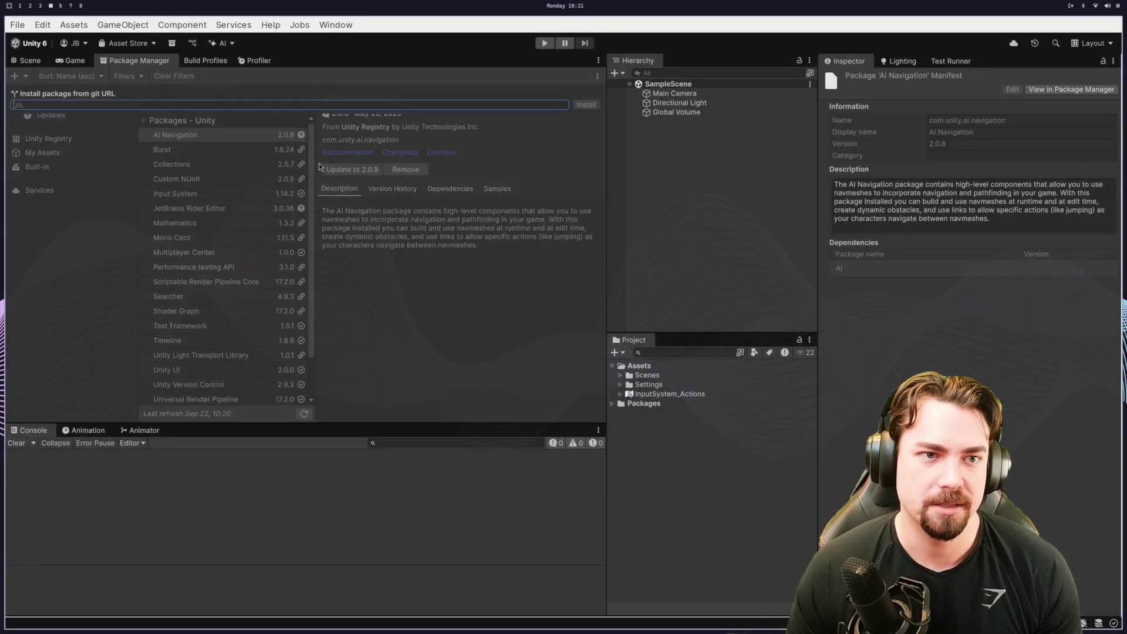
{"action": "key", "text": "ctrl+v"}
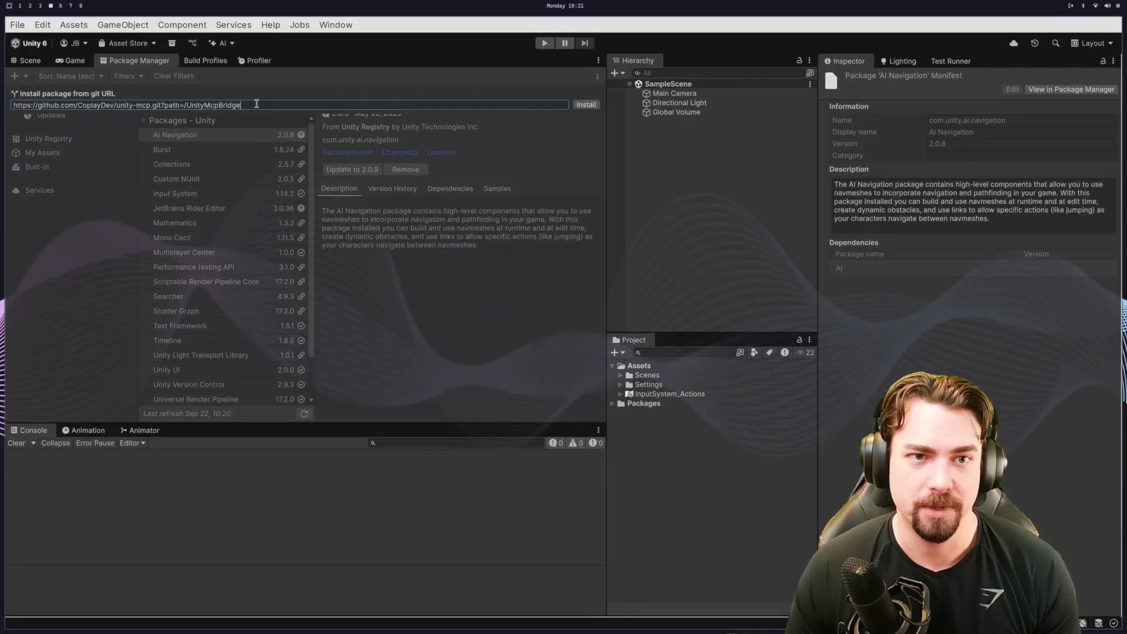
{"action": "key", "text": "Return"}
{"action": "left_click", "coordinate": [15, 76]}
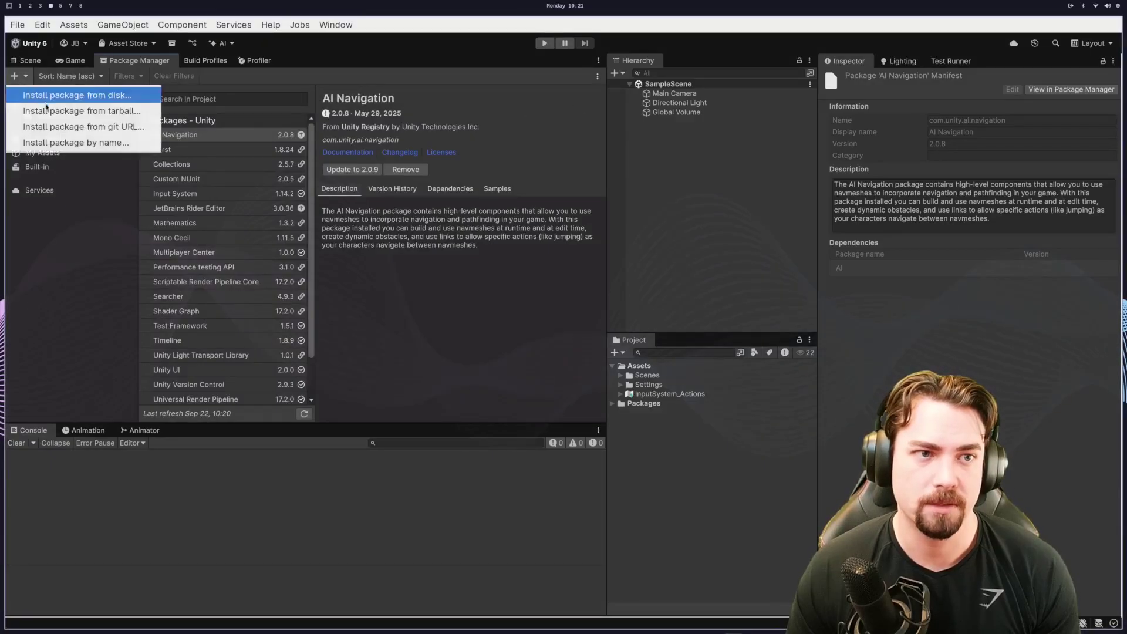
{"action": "left_click", "coordinate": [76, 126]}
{"action": "type", "text": "https://github.com/CoplayDev/unity-mcp.git?path=/UnityMcpBridge"}
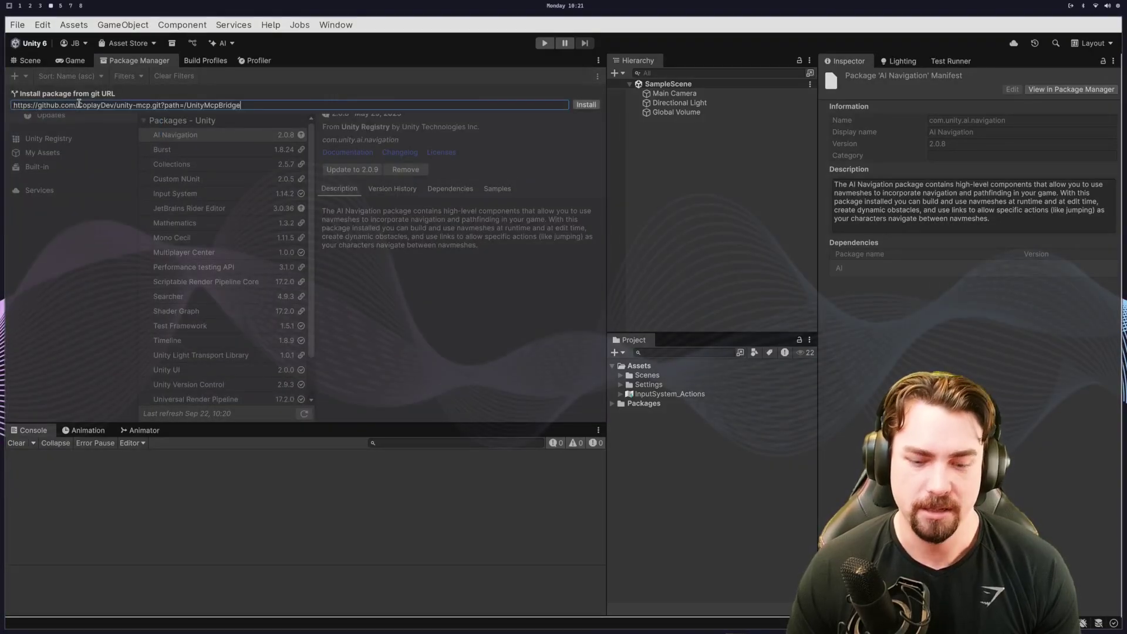
{"action": "key", "text": "Return"}
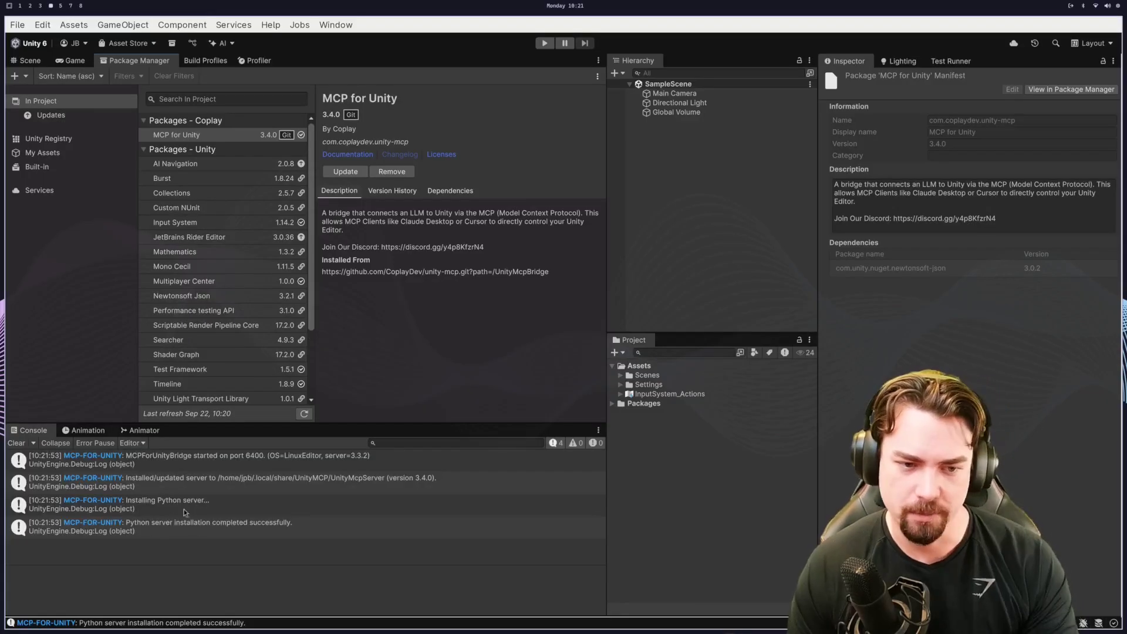
- Check the console's Installing Python server and success messages
{"action": "left_click", "coordinate": [183, 512]}
{"action": "left_click", "coordinate": [183, 535]}
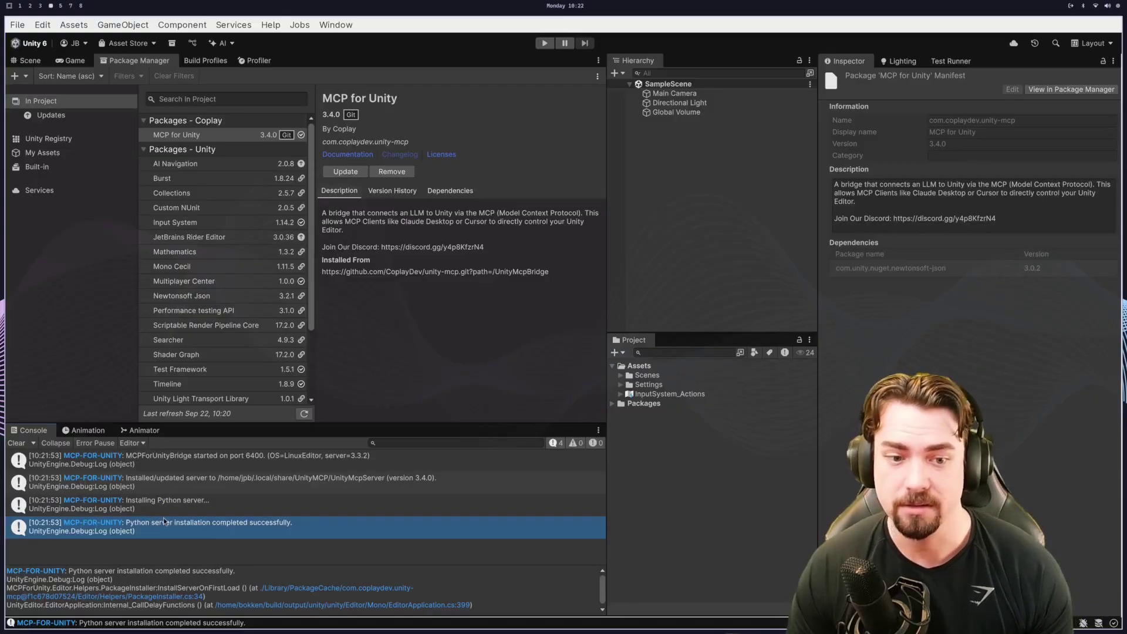
{"action": "left_click", "coordinate": [339, 26]}
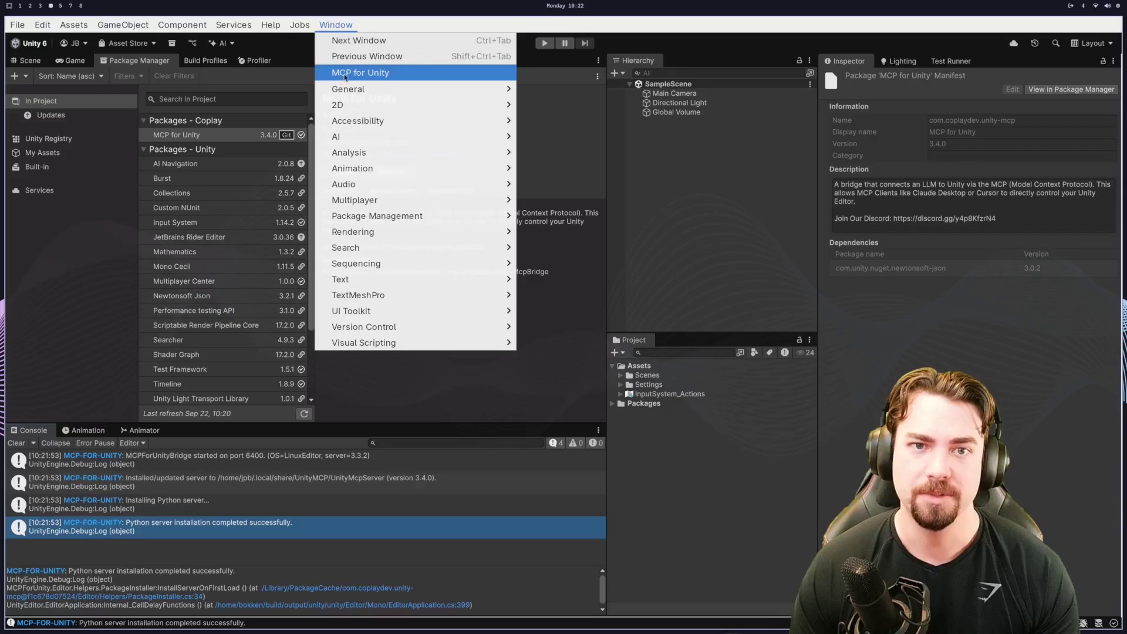
- Open and enlarge the MCP for Unity window, then view the supported client list
{"action": "left_click", "coordinate": [345, 75]}
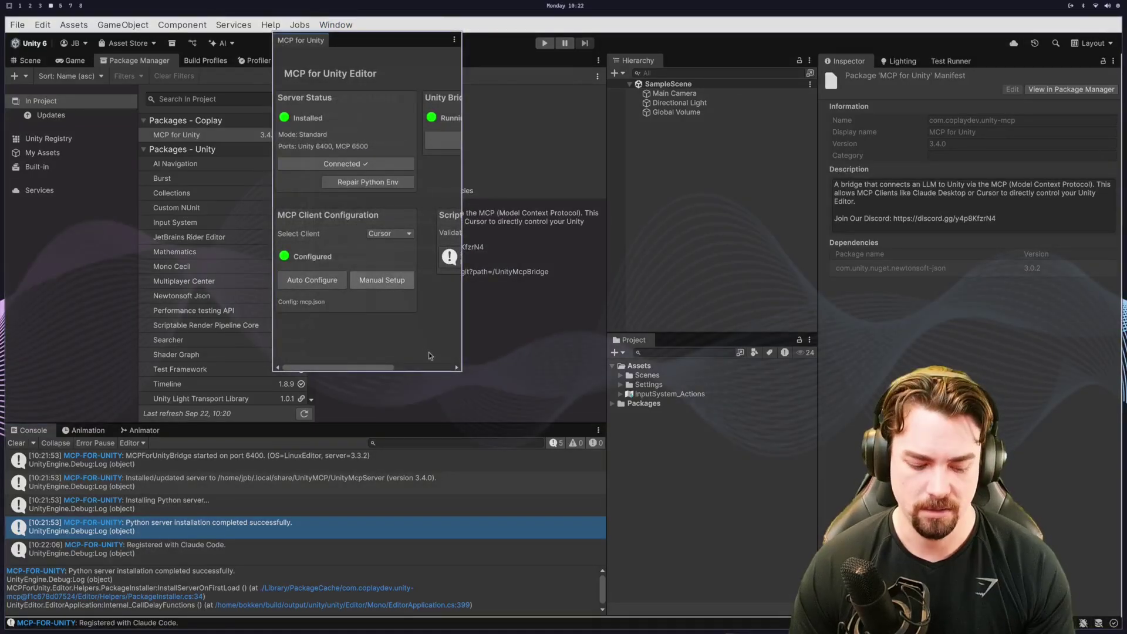
{"action": "left_click_drag", "start_coordinate": [461, 370], "coordinate": [711, 440]}
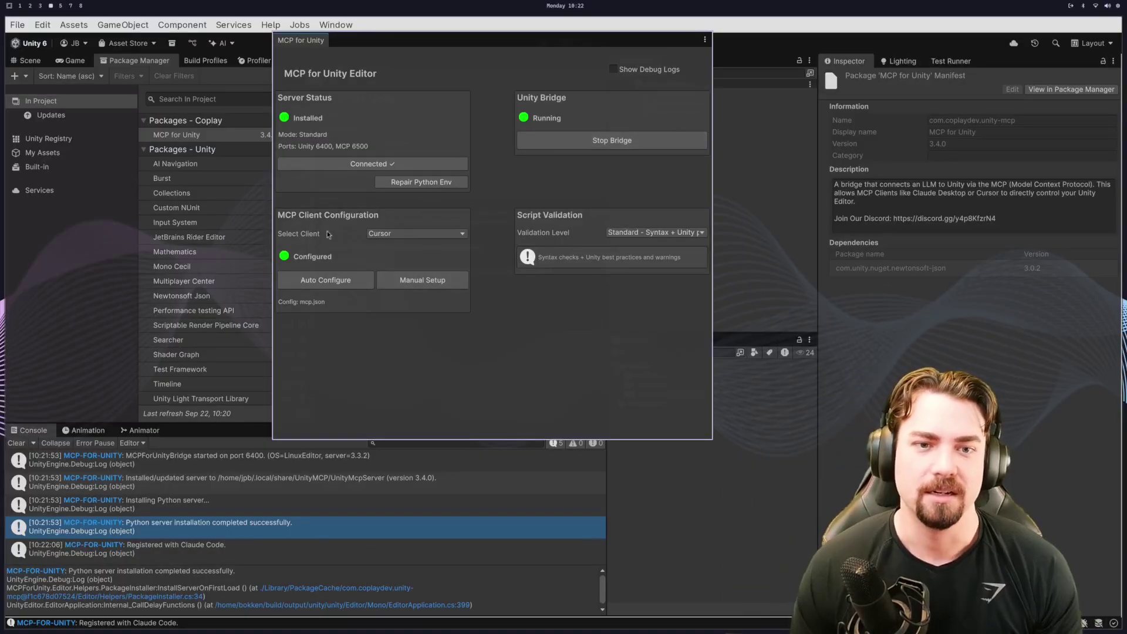
{"action": "left_click", "coordinate": [384, 234]}
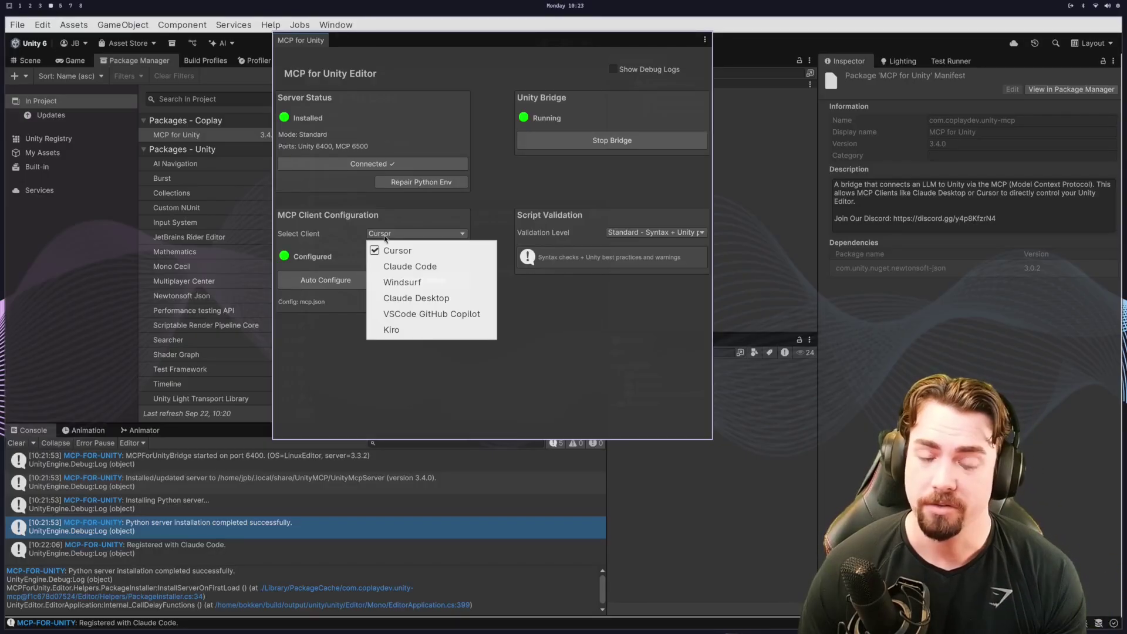
- Keep Cursor as client and copy its JSON configuration from the Manual Setup dialog
{"action": "left_click", "coordinate": [411, 251]}
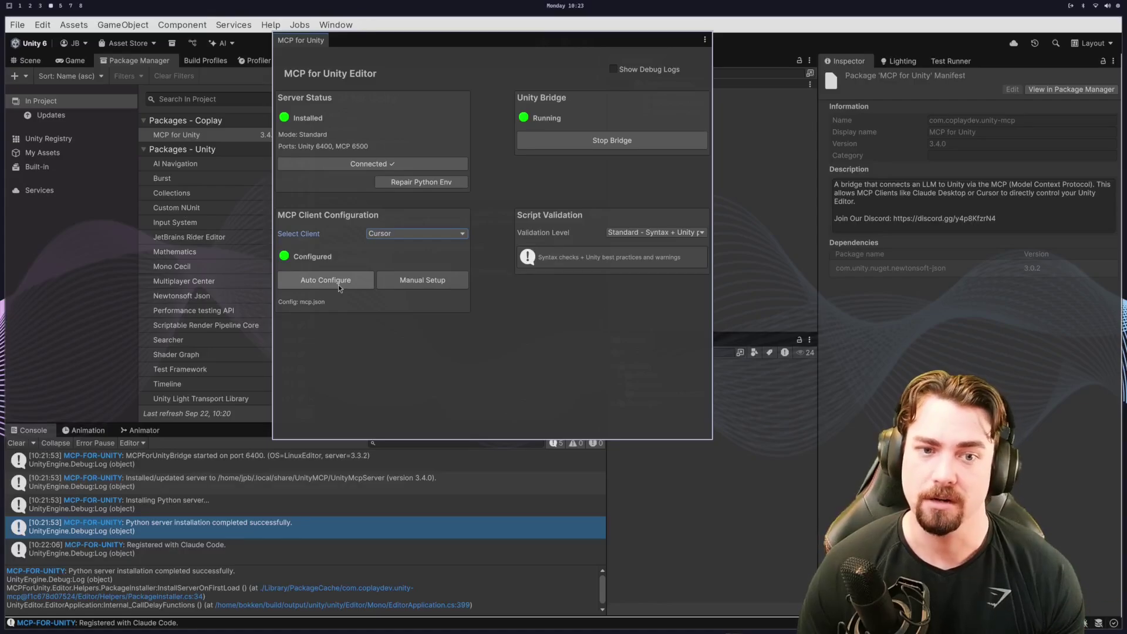
{"action": "left_click", "coordinate": [397, 280]}
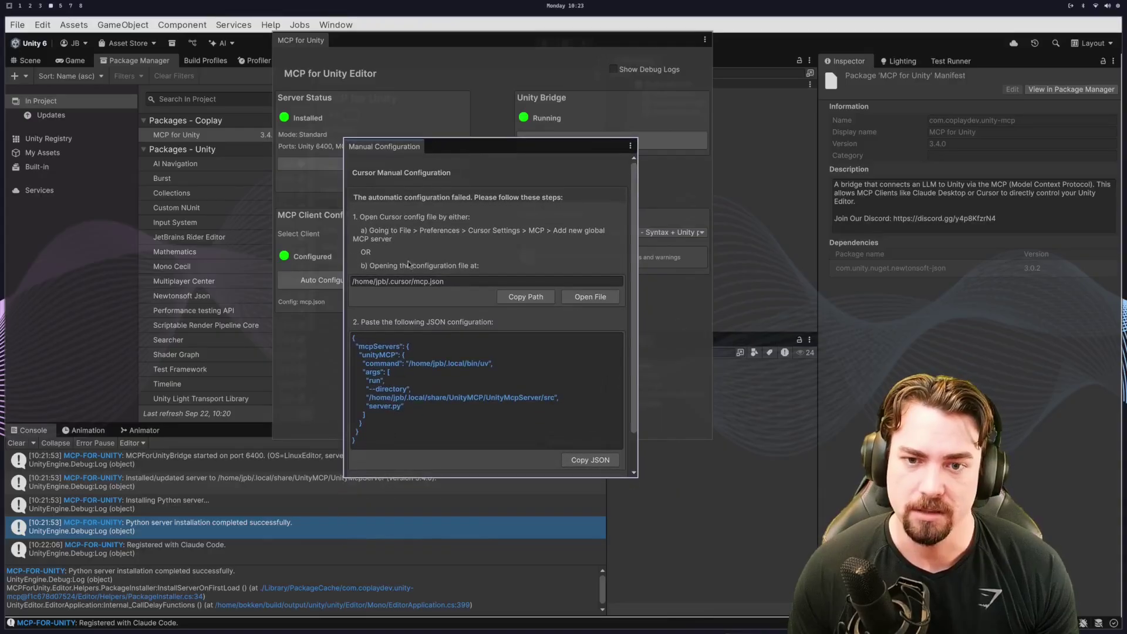
{"action": "left_click", "coordinate": [417, 379]}
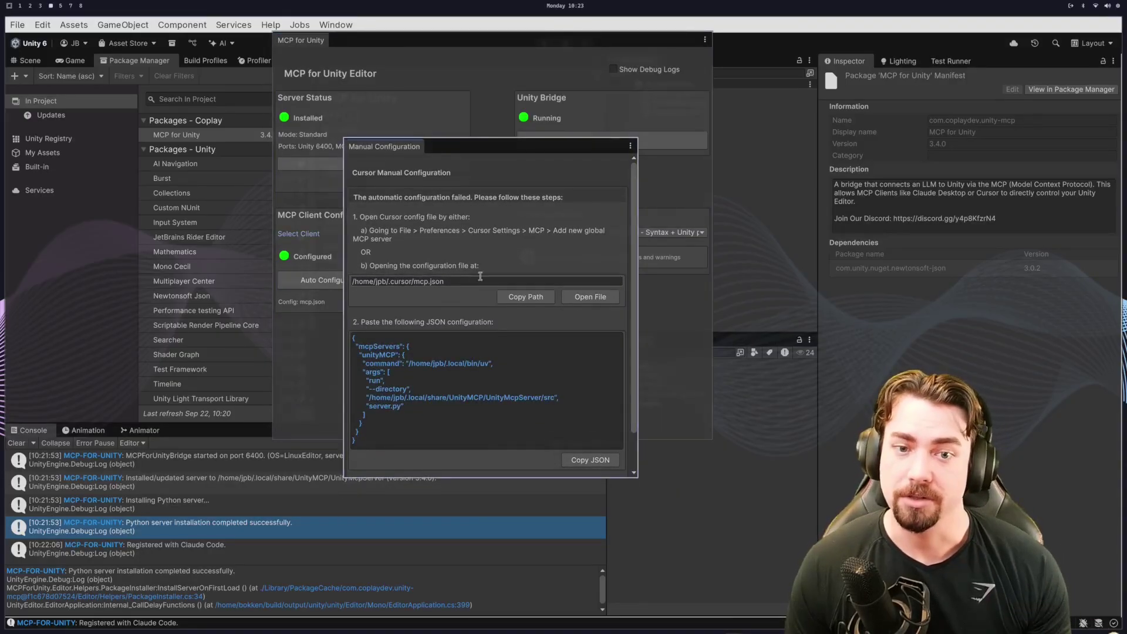
{"action": "left_click", "coordinate": [585, 303]}
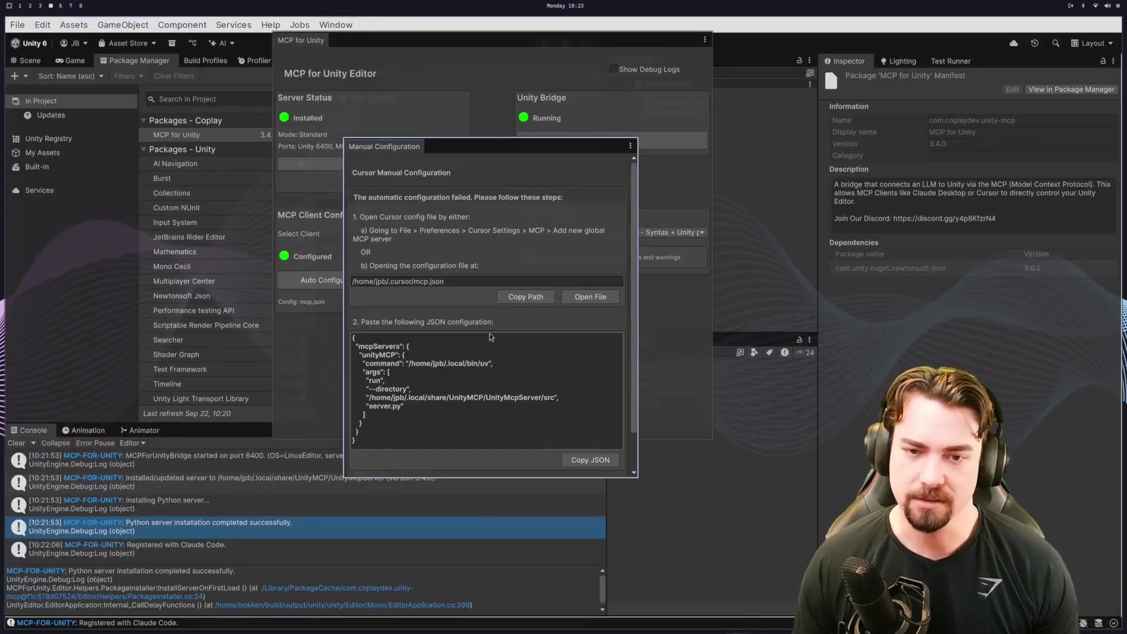
{"action": "key", "text": "Escape"}
- Keep Standard validation level, close the MCP for Unity window, and switch to an empty workspace
{"action": "left_click", "coordinate": [623, 233]}
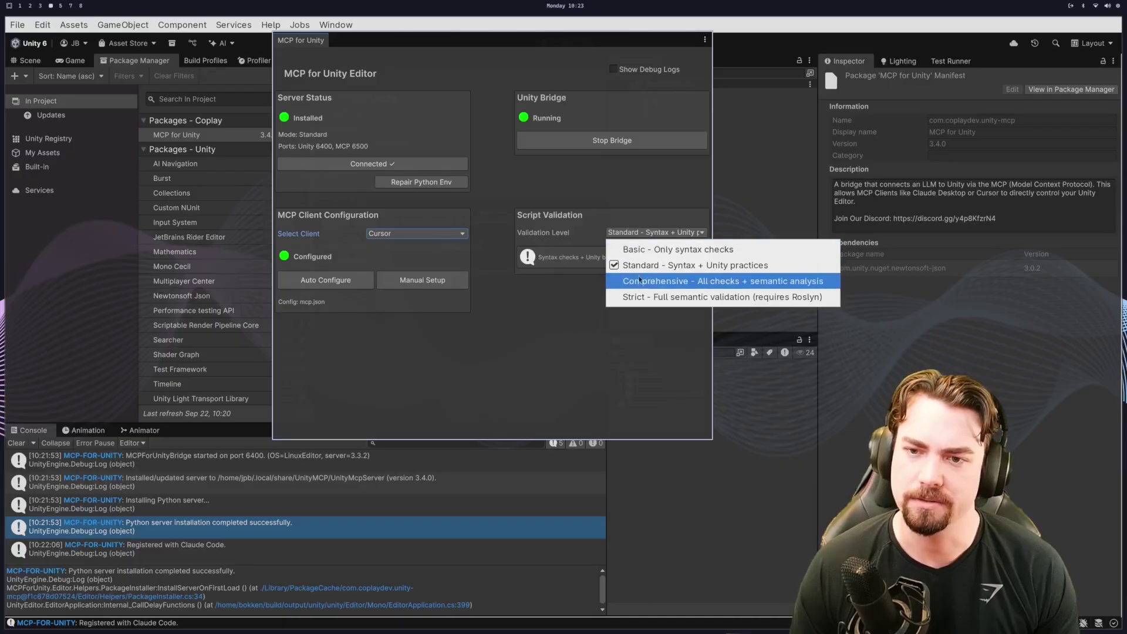
{"action": "left_click", "coordinate": [613, 207]}
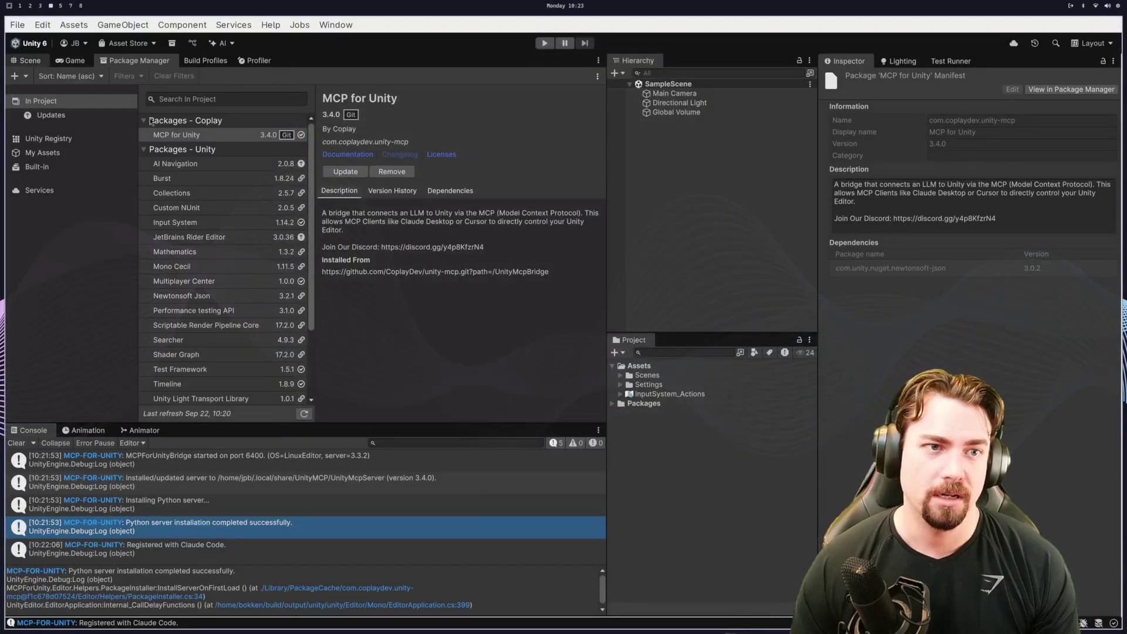
{"action": "left_click", "coordinate": [28, 61]}
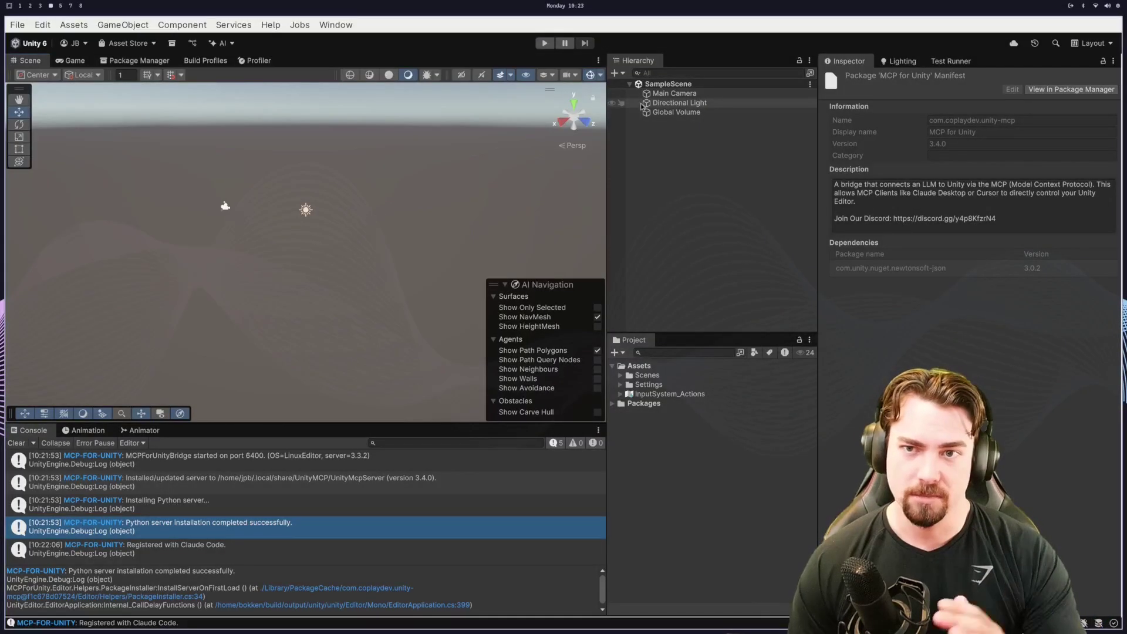
{"action": "key", "text": "super+shift+9"}
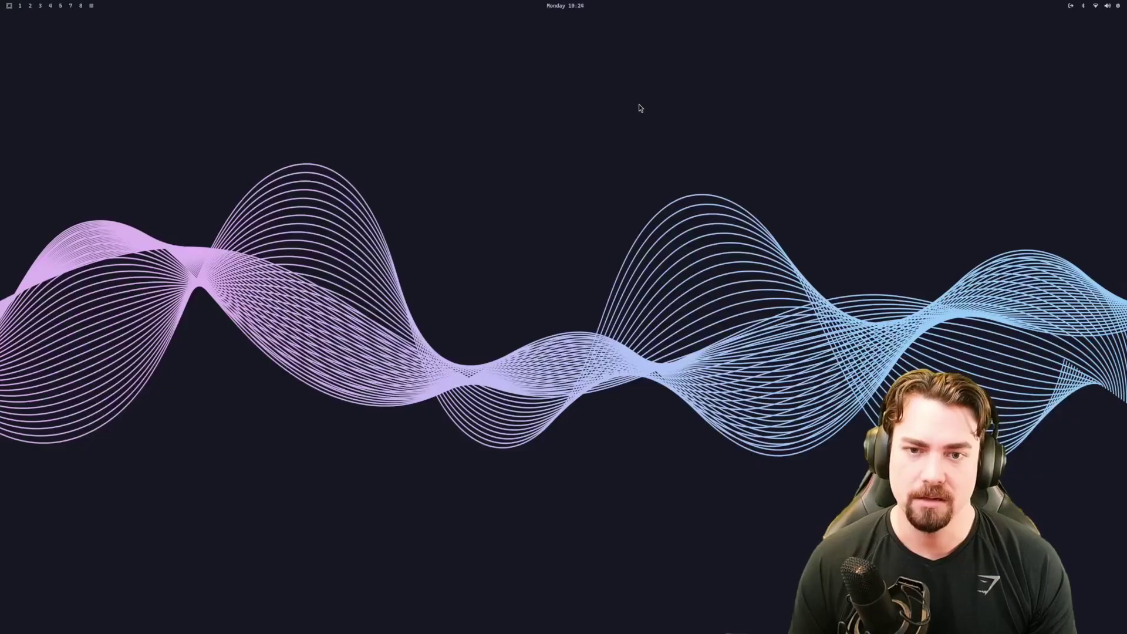
- Launch Cursor and open the U.UnityMCP project folder as the workspace
{"action": "key", "text": "super+space"}
{"action": "type", "text": "set"}
{"action": "key", "text": "Escape"}
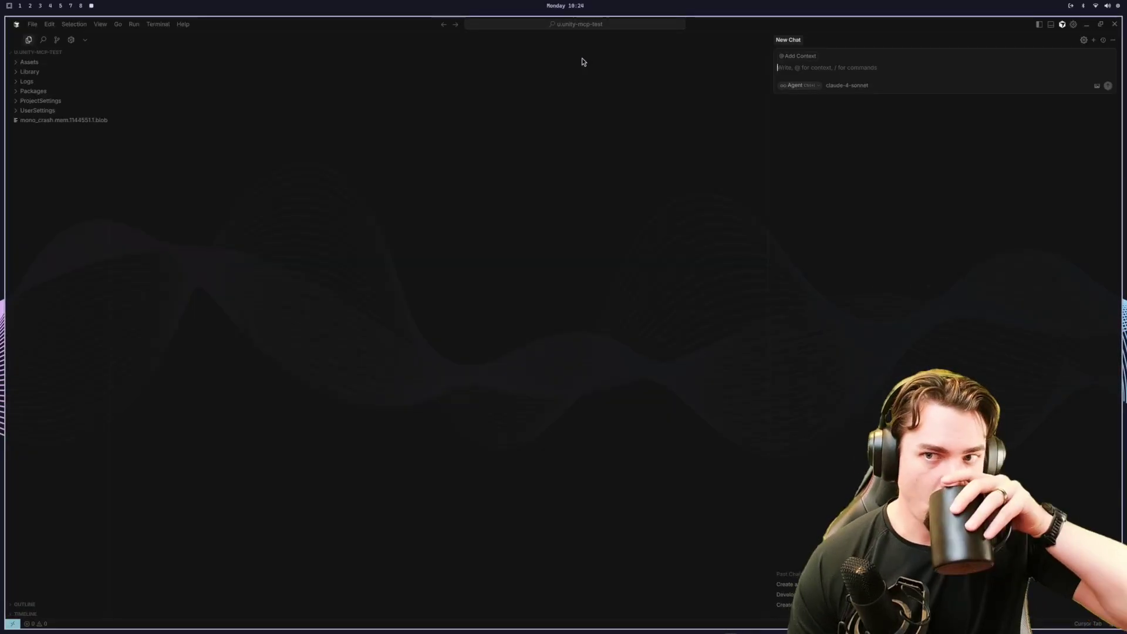
{"action": "left_click", "coordinate": [33, 24]}
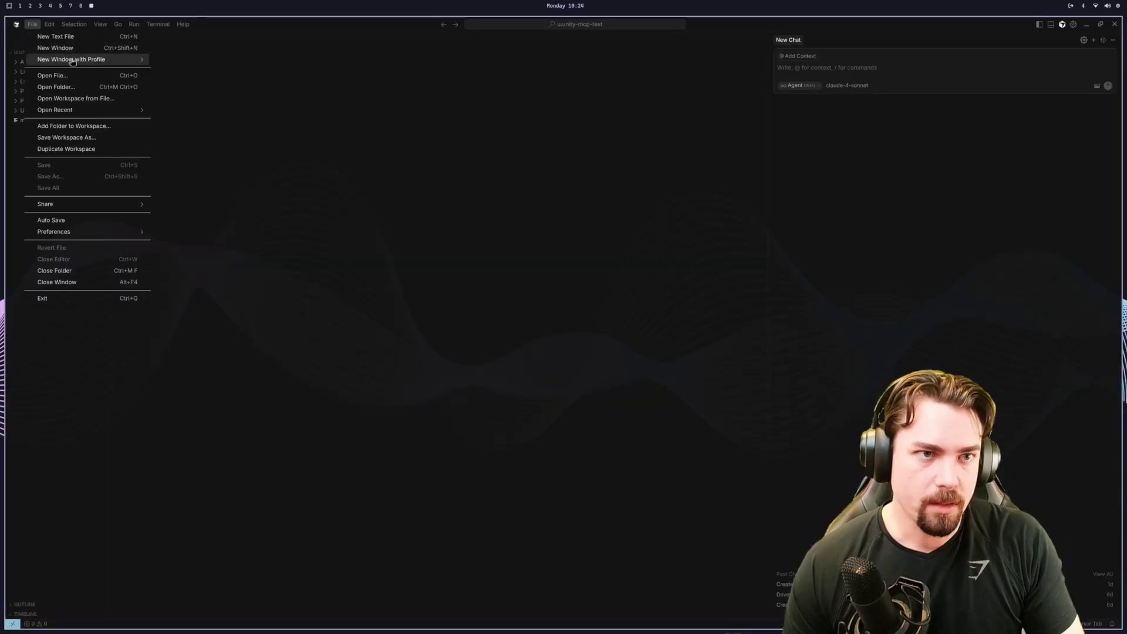
{"action": "left_click", "coordinate": [65, 87]}
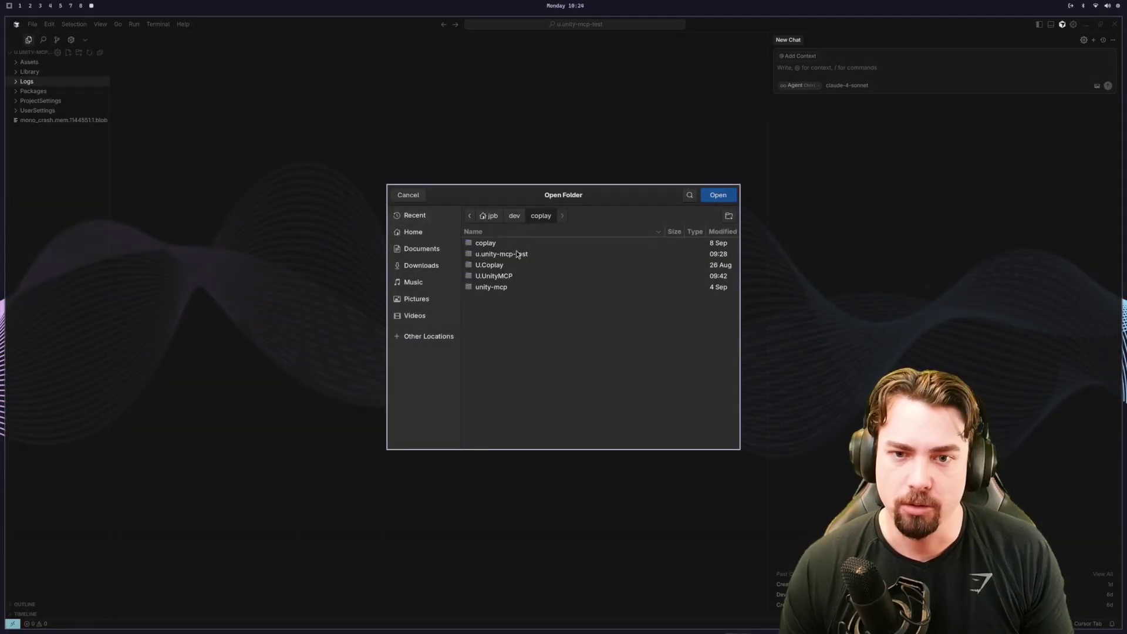
{"action": "double_click", "coordinate": [500, 276]}
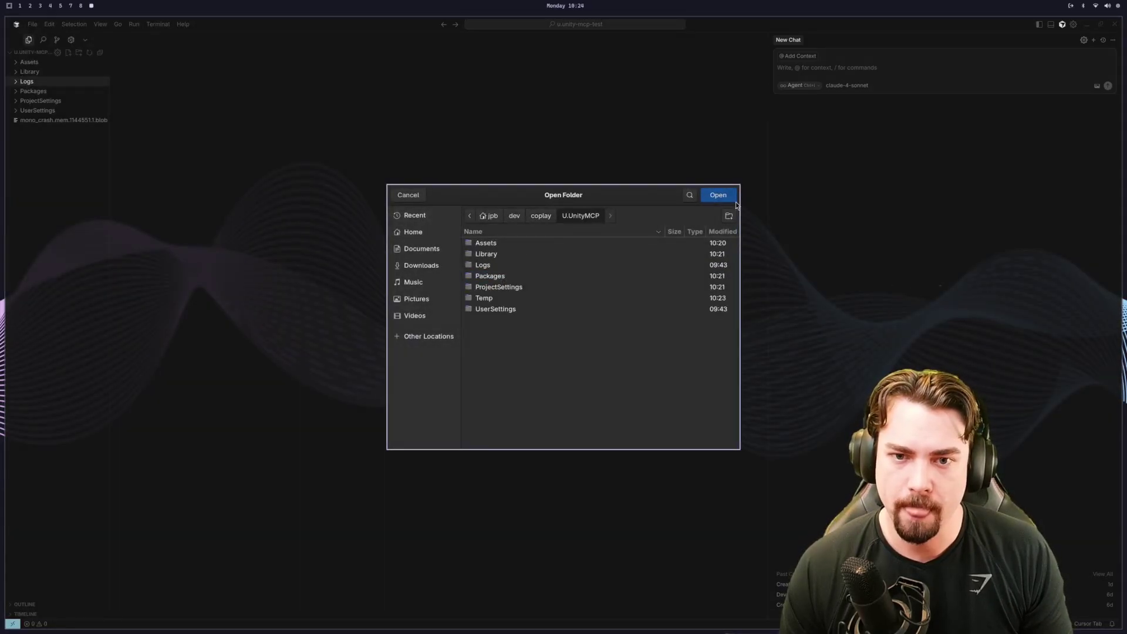
{"action": "key", "text": "Return"}
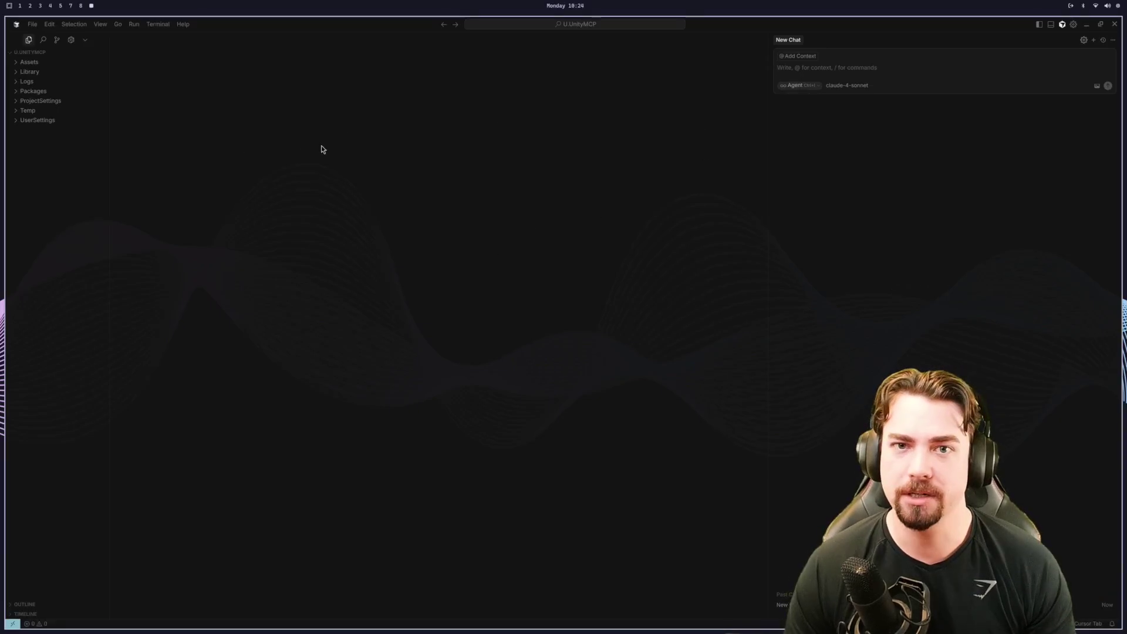
- In Cursor Settings' MCP page, expand unityMCP's 18 tools and open its mcp.json
{"action": "left_click", "coordinate": [1083, 40]}
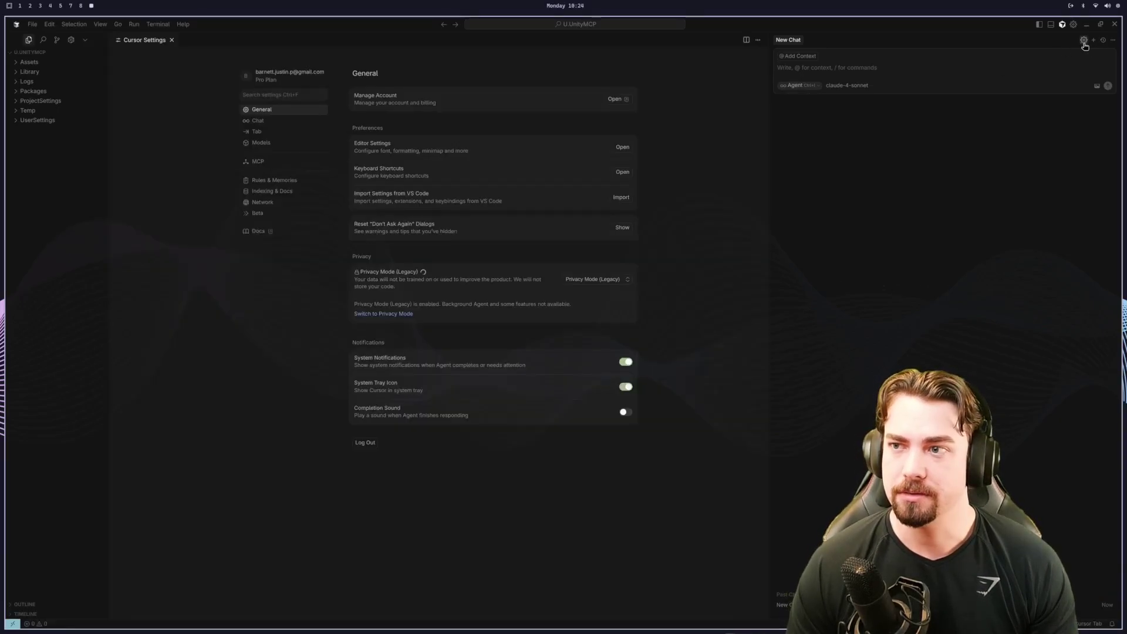
{"action": "left_click", "coordinate": [282, 161]}
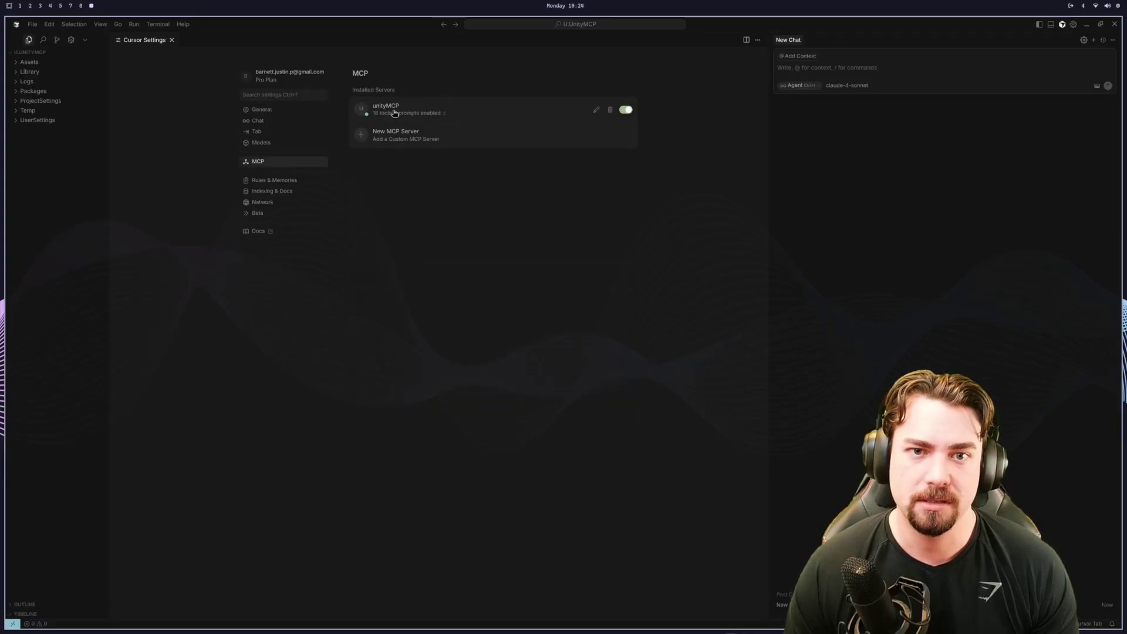
{"action": "left_click", "coordinate": [429, 114]}
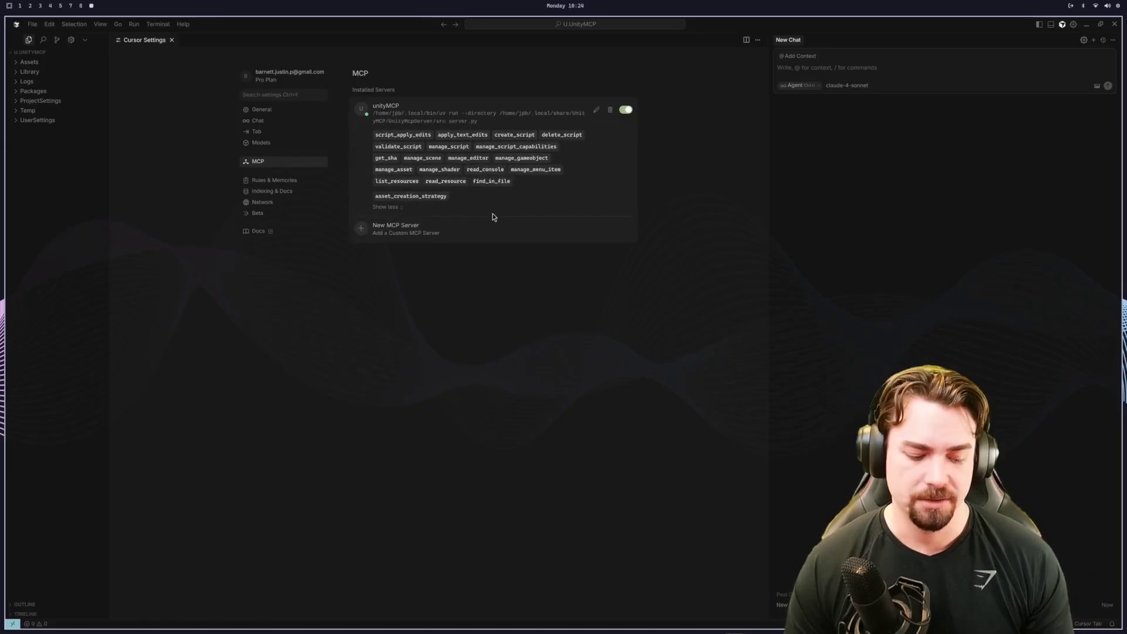
{"action": "left_click", "coordinate": [598, 111]}
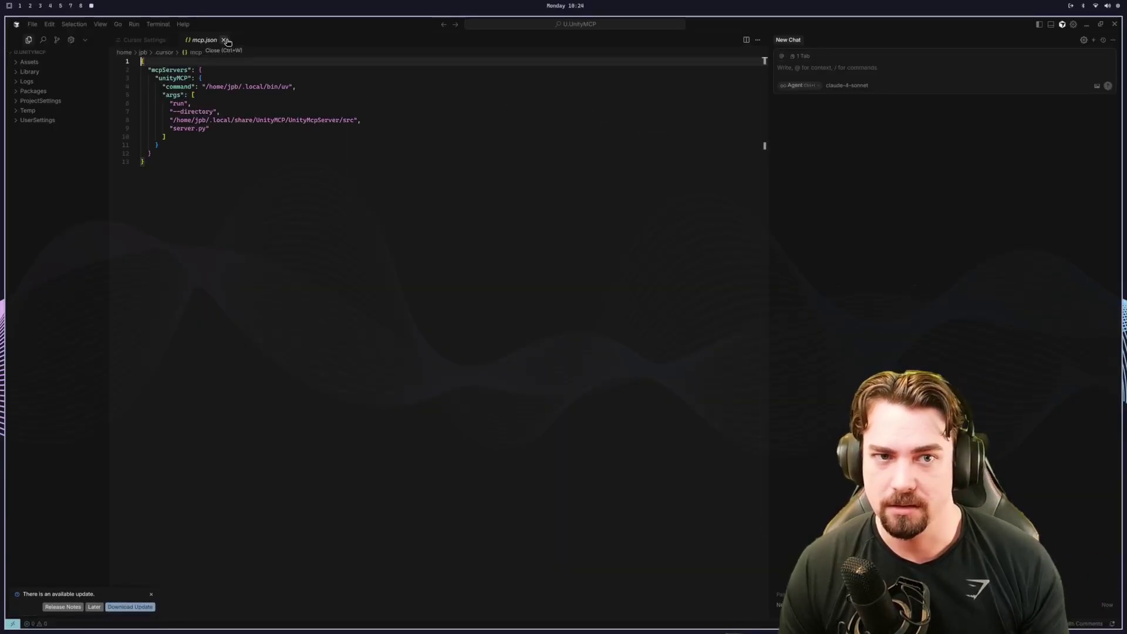
- Close mcp.json and send the agent the one-level 2D platformer with 3D objects prompt
{"action": "left_click", "coordinate": [223, 40]}
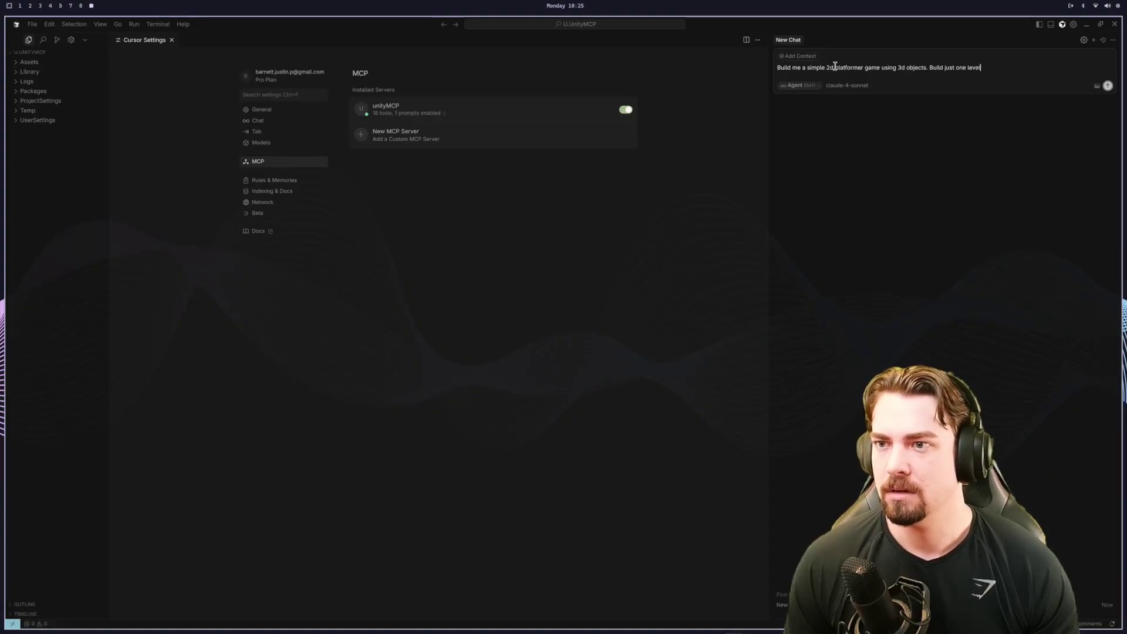
{"action": "key", "text": "Return"}
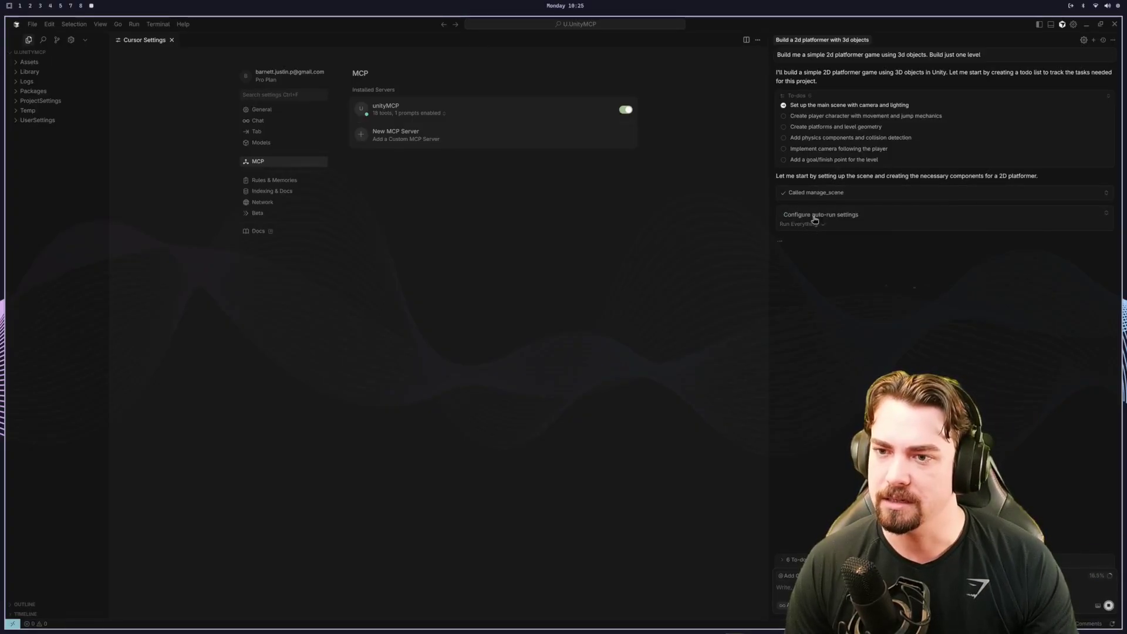
- Set all agent tool calls to auto-run, expand the Main Camera setup call, then switch to Unity
{"action": "left_click", "coordinate": [809, 259]}
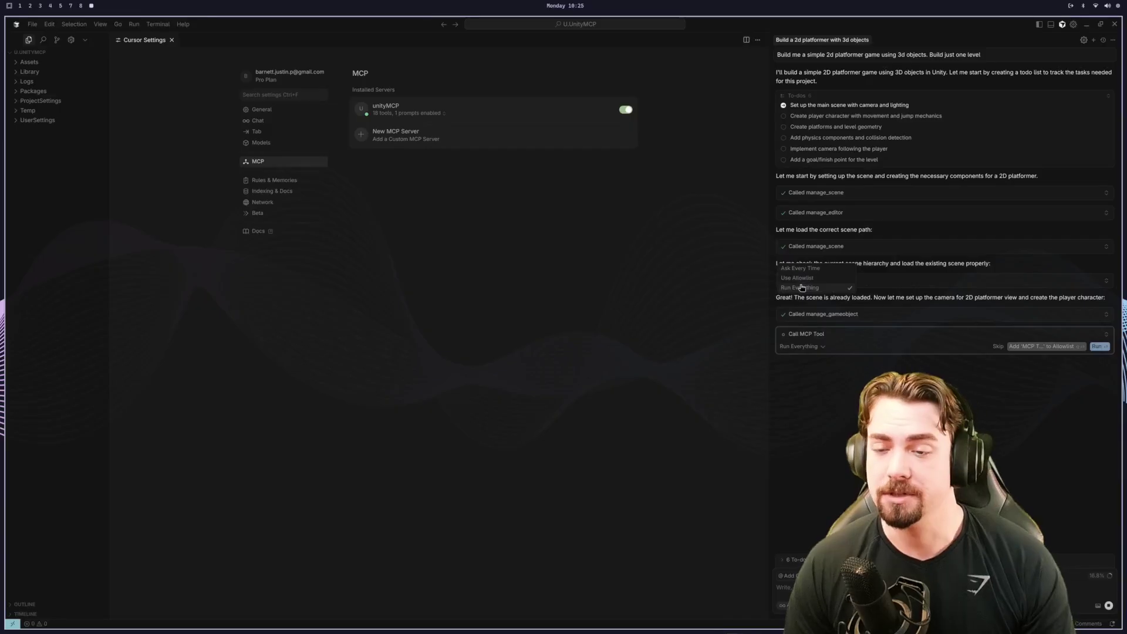
{"action": "left_click", "coordinate": [908, 264]}
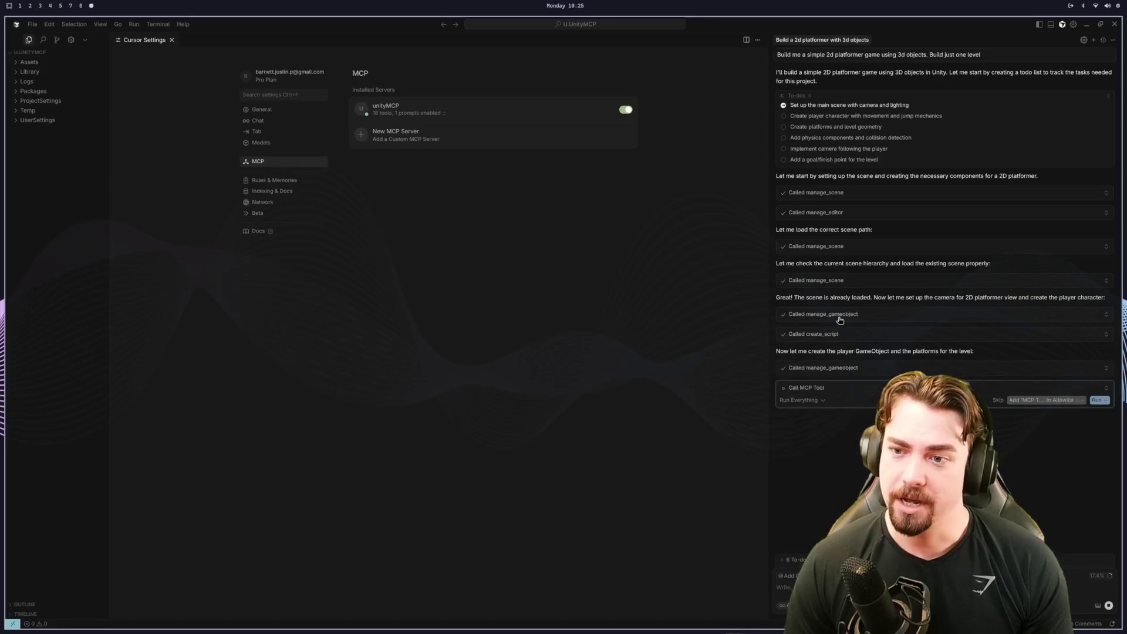
{"action": "left_click", "coordinate": [938, 314]}
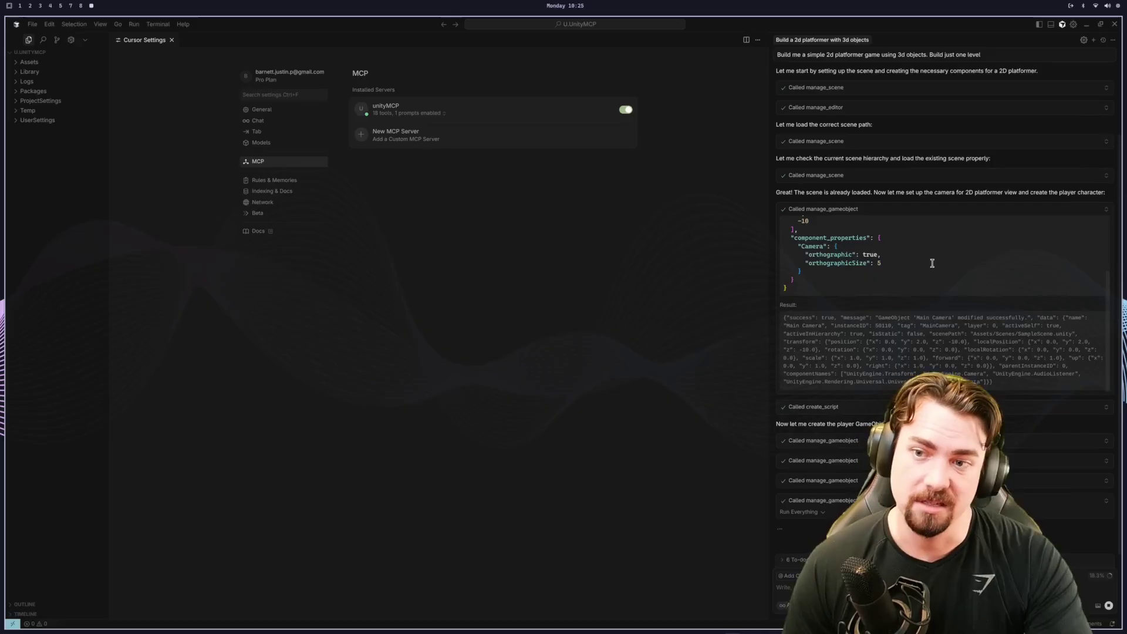
{"action": "key", "text": "super+4"}
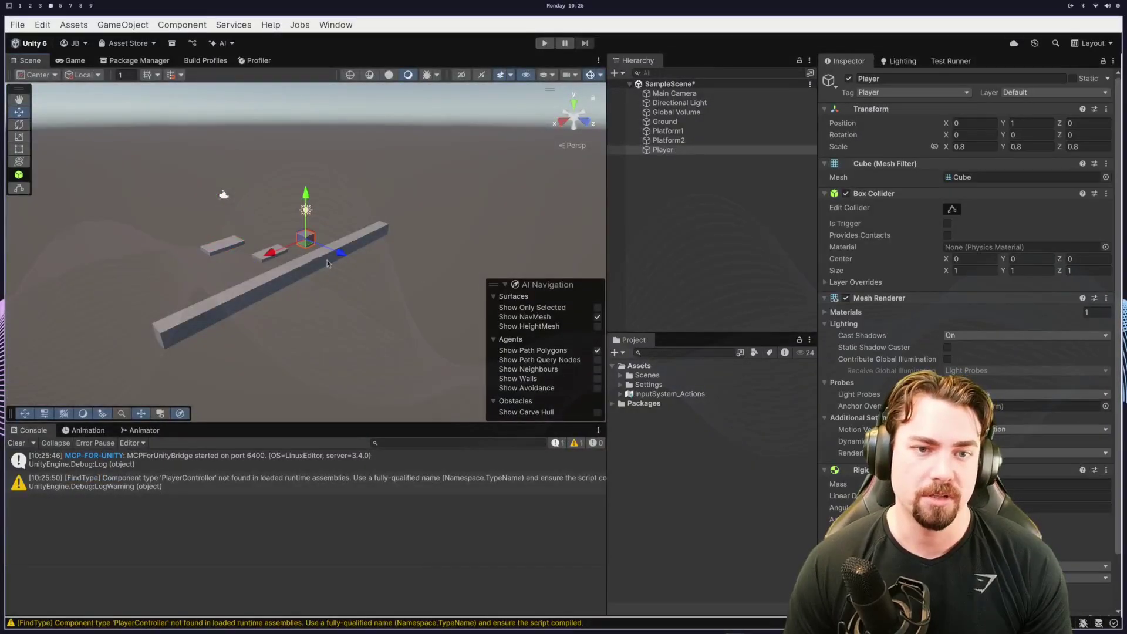
- View the new platforms and Goal from right and back angles, and approve API updating for PlayerController.cs
{"action": "left_click_drag", "start_coordinate": [397, 295], "coordinate": [243, 248], "text": "alt"}
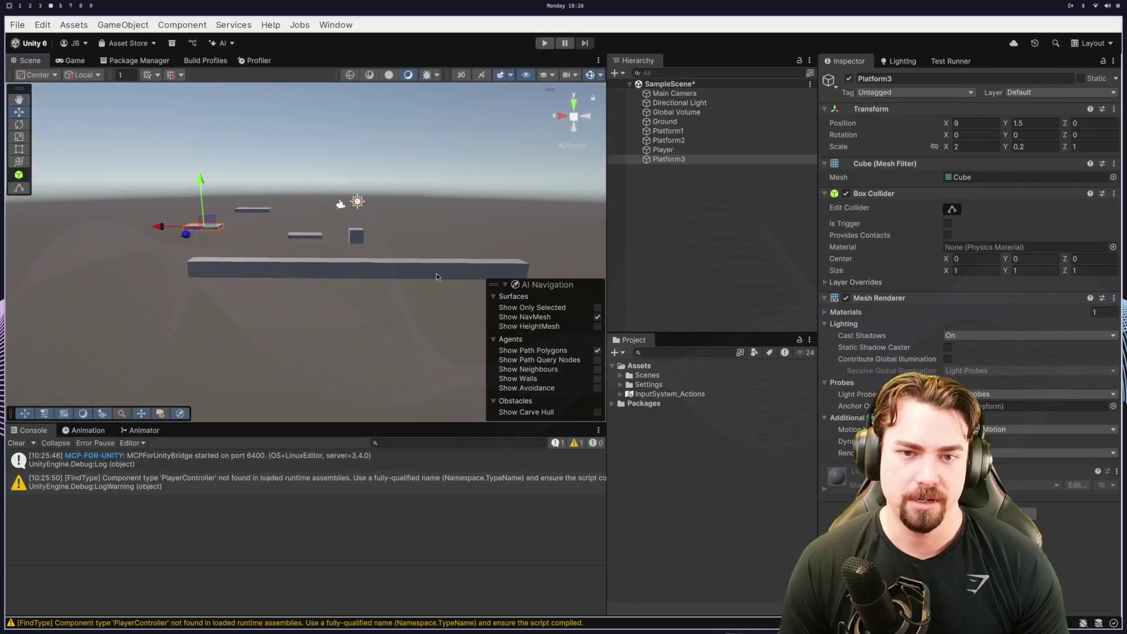
{"action": "left_click_drag", "start_coordinate": [312, 319], "coordinate": [158, 273], "text": "alt"}
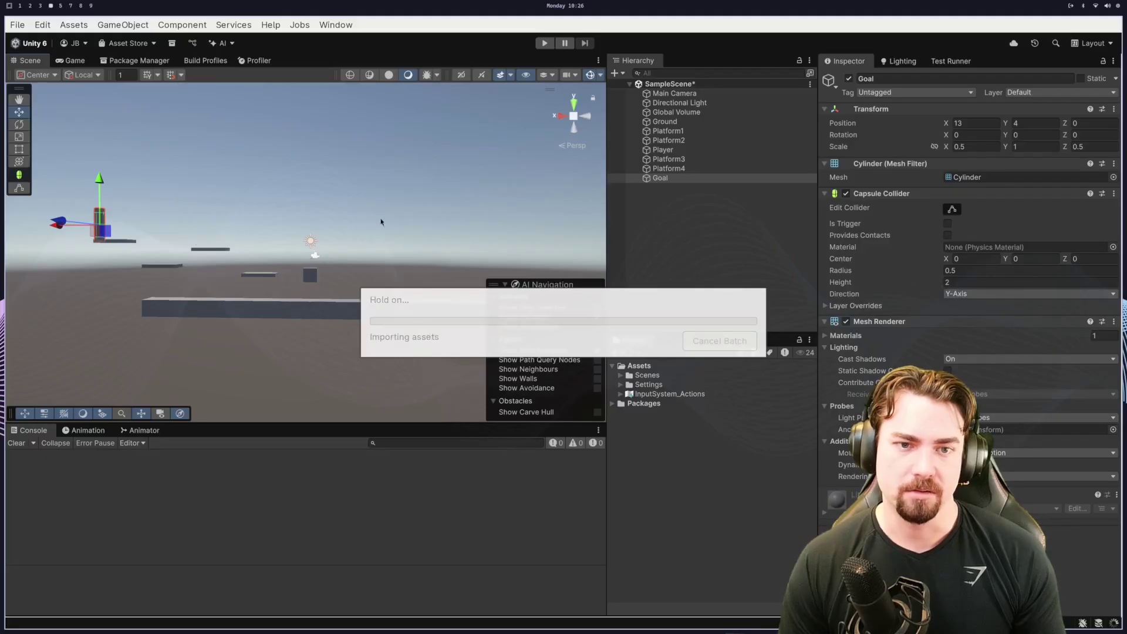
{"action": "left_click", "coordinate": [558, 118]}
{"action": "left_click", "coordinate": [559, 117]}
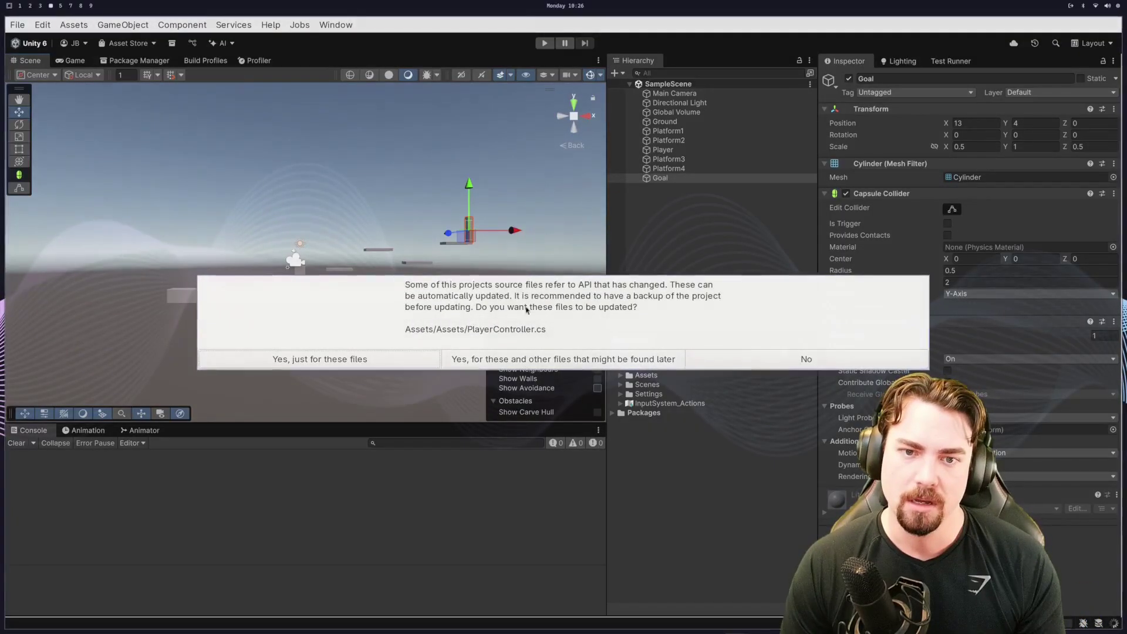
{"action": "left_click", "coordinate": [516, 360]}
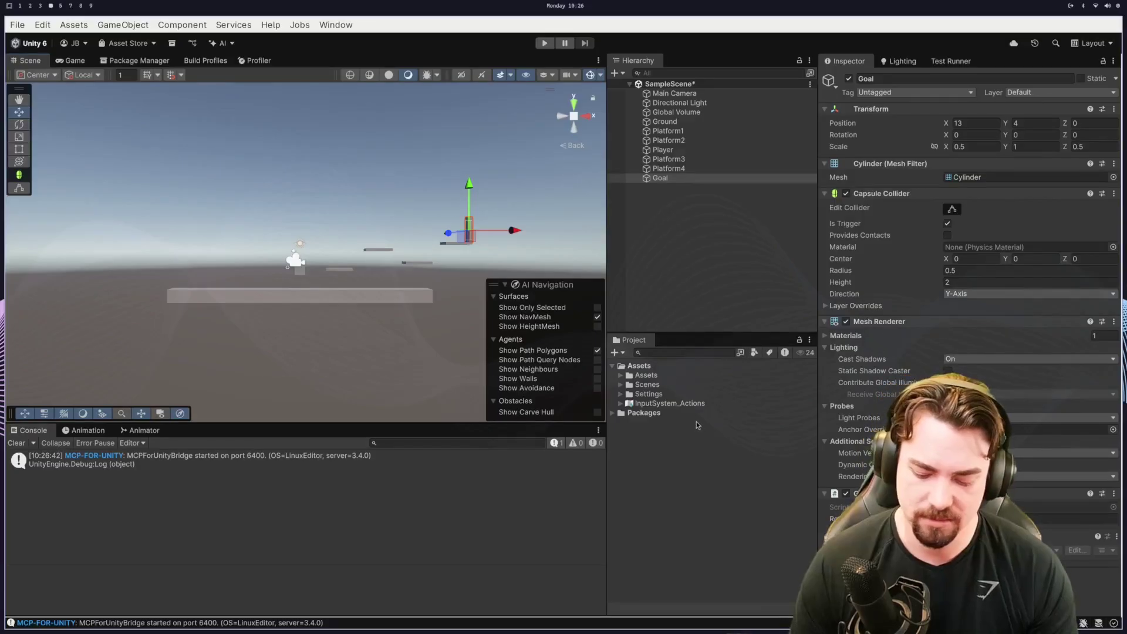
- In Cursor, review the agent's tool calls and its summary of the finished platformer
{"action": "key", "text": "super+9"}
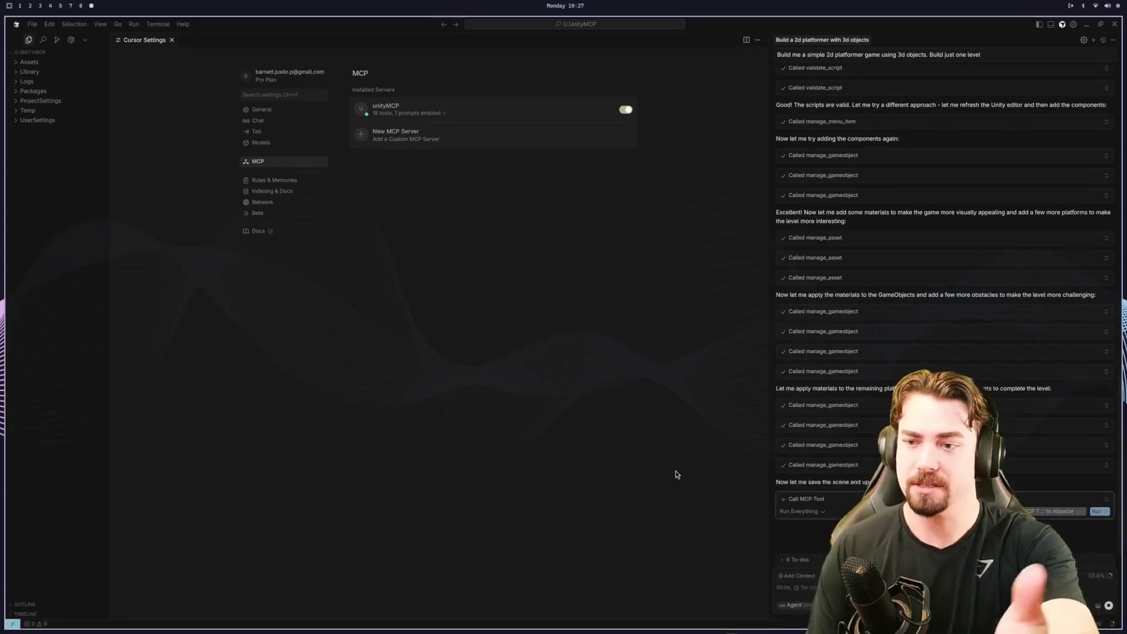
{"action": "scroll", "coordinate": [986, 308], "scroll_direction": "up", "scroll_amount": 5}
{"action": "scroll", "coordinate": [985, 308], "scroll_direction": "up", "scroll_amount": 10}
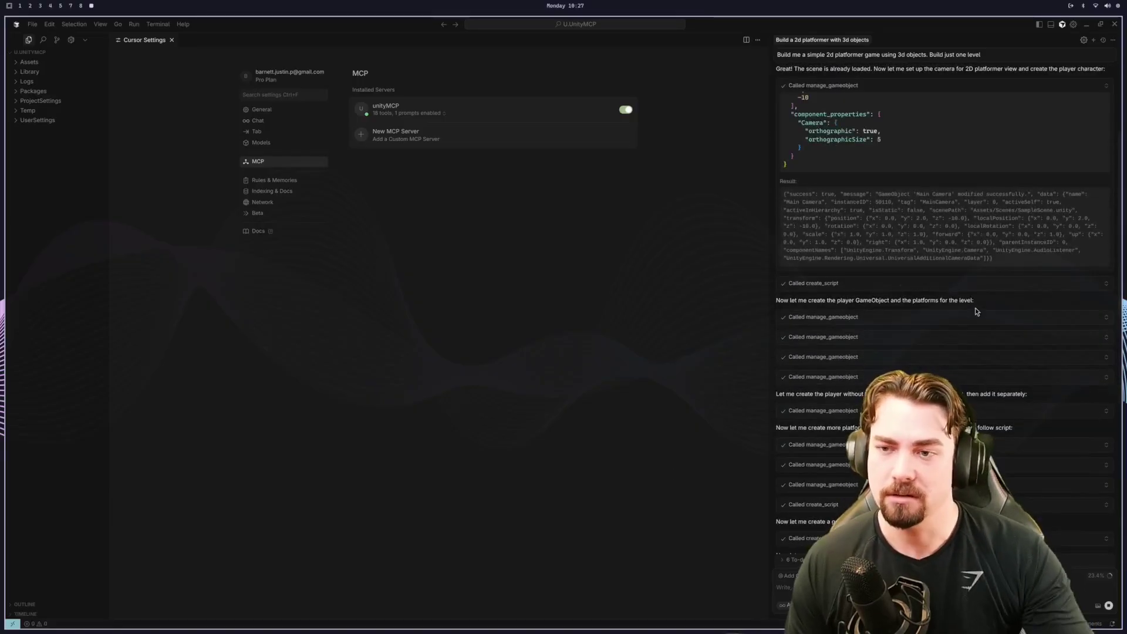
{"action": "scroll", "coordinate": [969, 269], "scroll_direction": "up", "scroll_amount": 3}
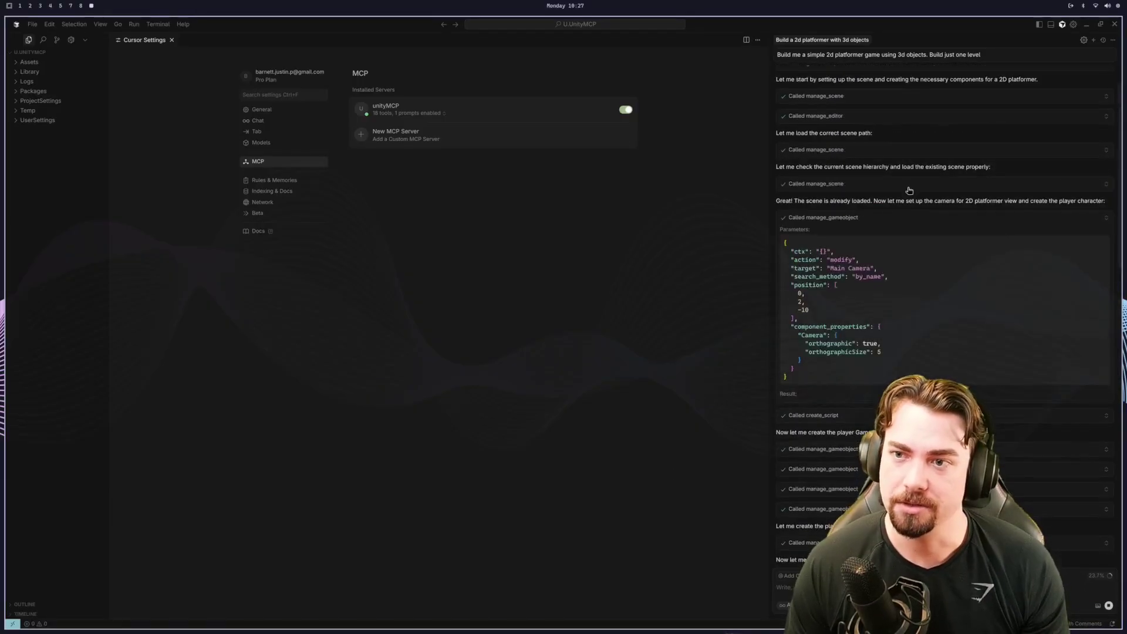
{"action": "scroll", "coordinate": [922, 317], "scroll_direction": "down", "scroll_amount": 4}
{"action": "scroll", "coordinate": [872, 252], "scroll_direction": "down", "scroll_amount": 10}
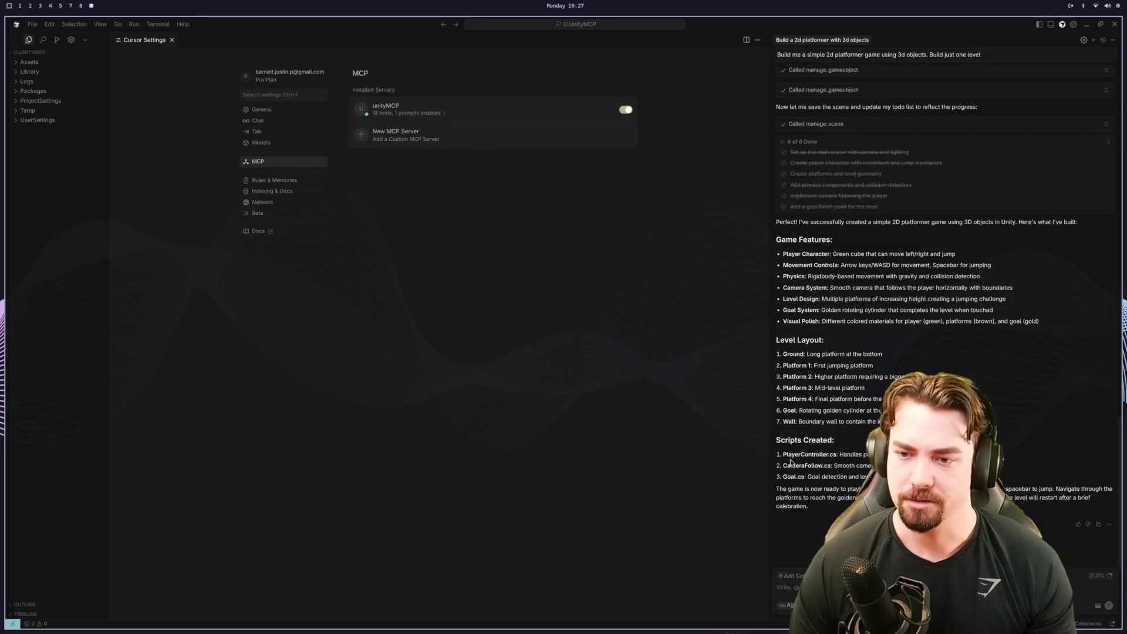
- Inspect GoalMaterial, the Goal object, PlatformMaterial and PlayerMaterial, then expand the Settings folder
{"action": "key", "text": "super+4"}
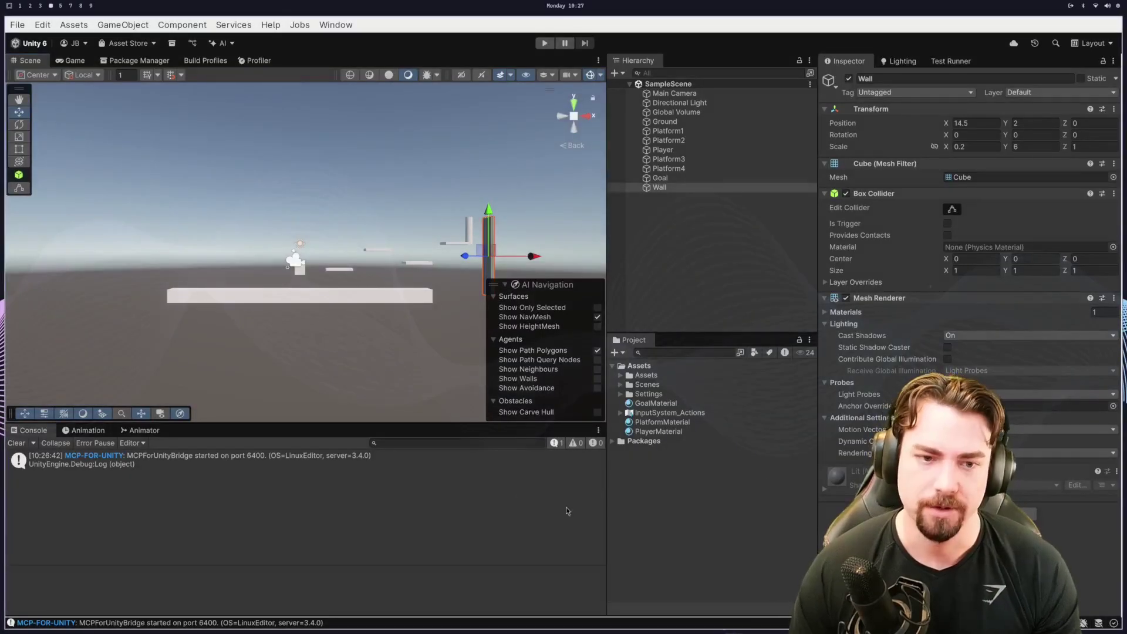
{"action": "left_click", "coordinate": [655, 403]}
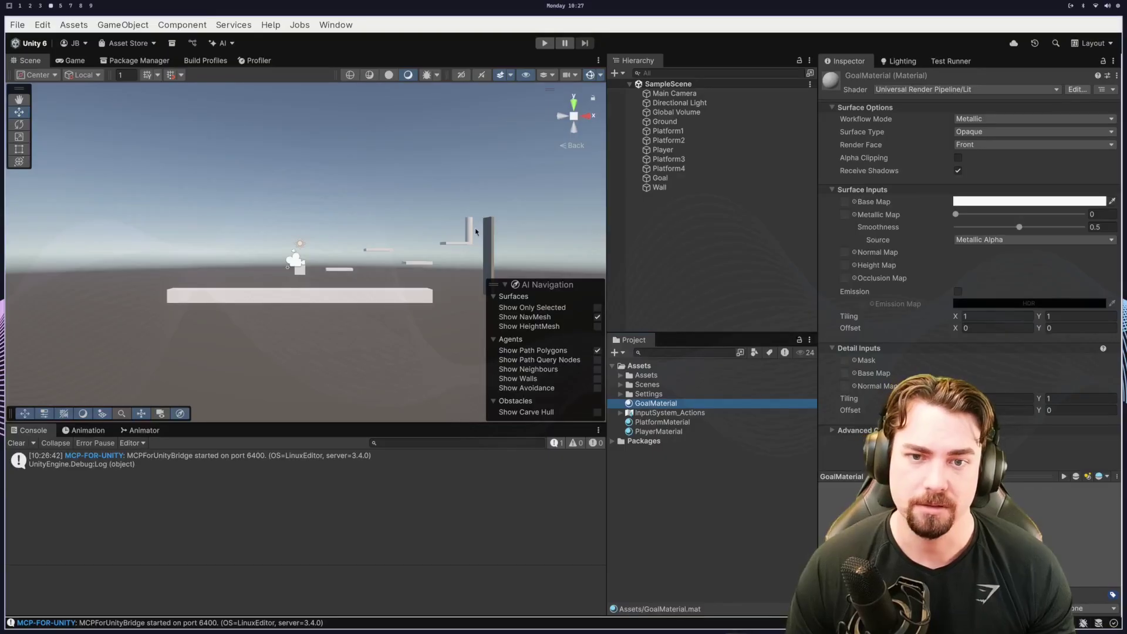
{"action": "left_click", "coordinate": [475, 231]}
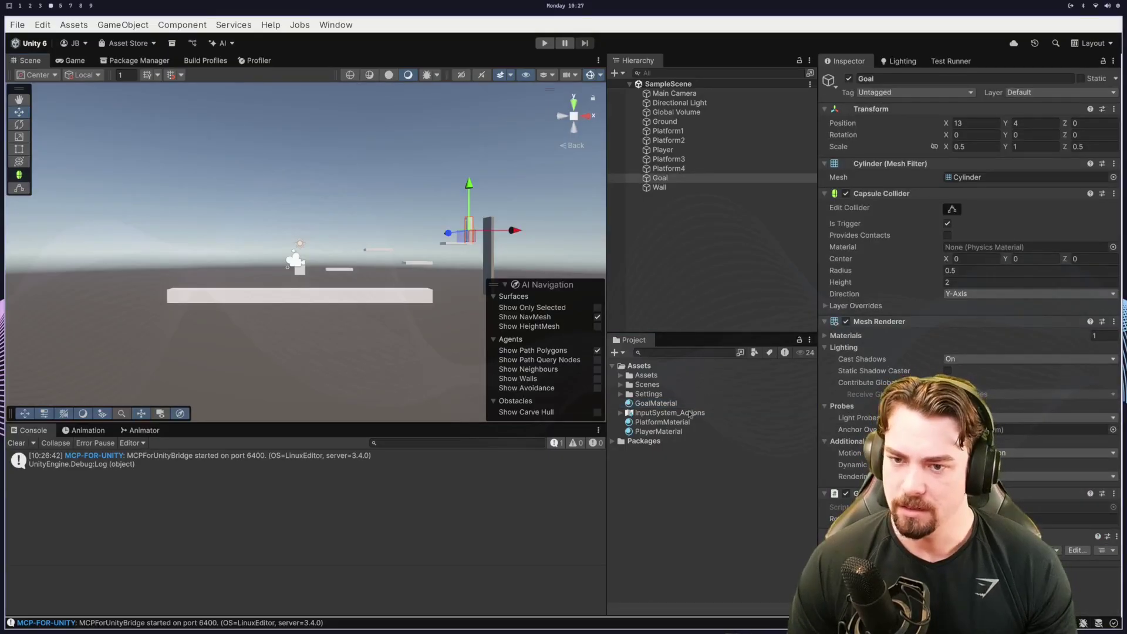
{"action": "left_click", "coordinate": [648, 423]}
{"action": "key", "text": "Down"}
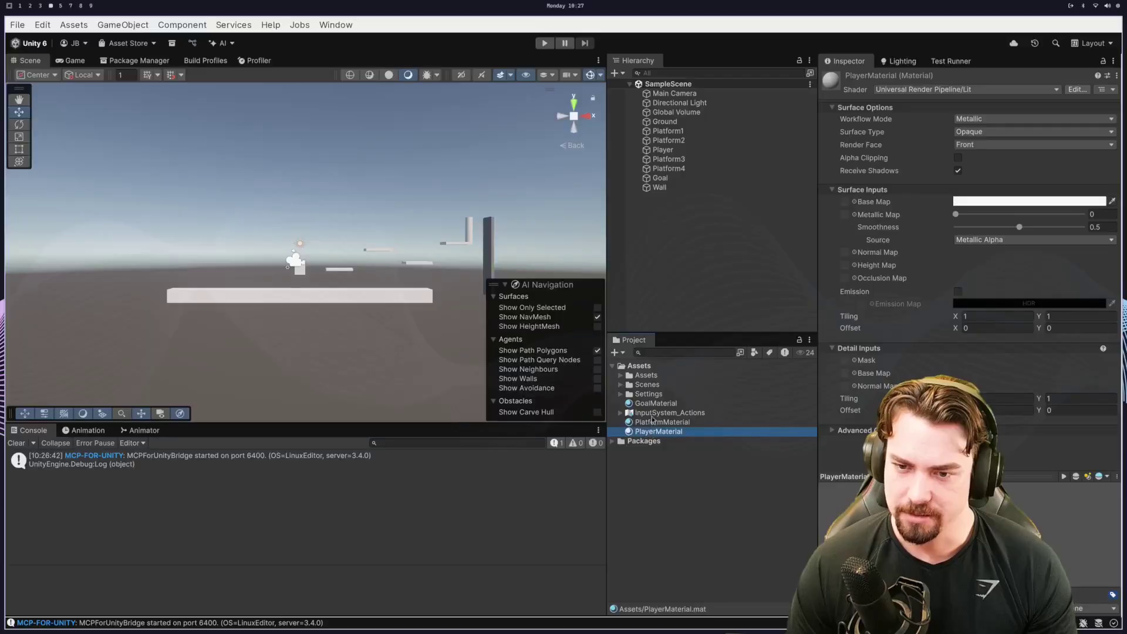
{"action": "left_click", "coordinate": [621, 394]}
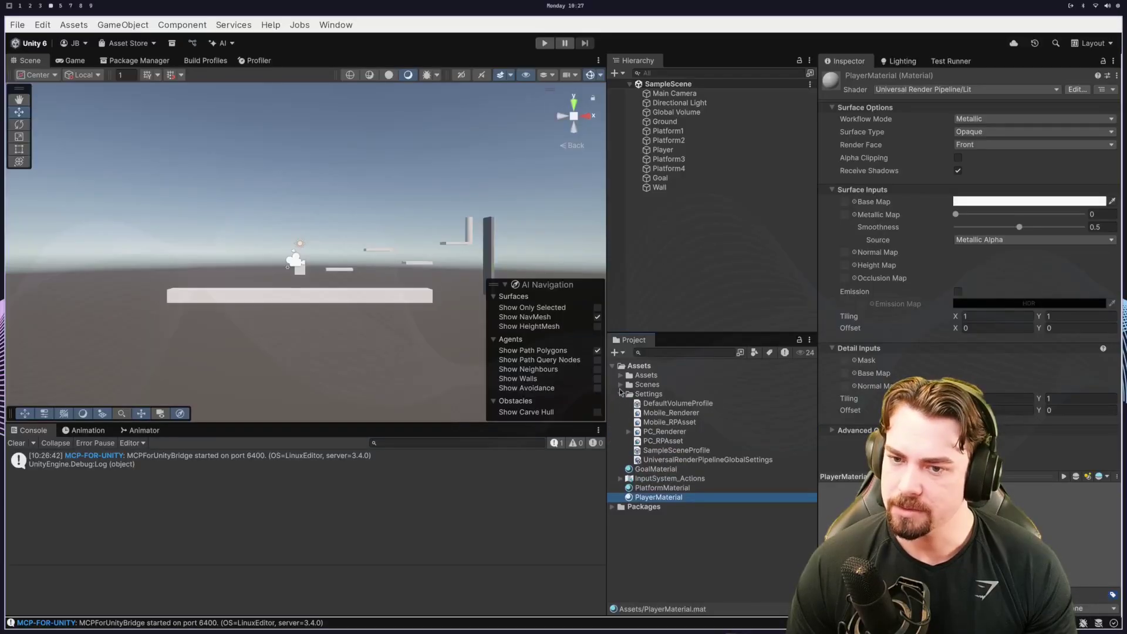
- Expand Scenes and Assets, read PlayerController, then view CameraFollow's code (offset 0,2,-10, smoothSpeed 0.125)
{"action": "left_click", "coordinate": [620, 385]}
{"action": "left_click", "coordinate": [621, 376]}
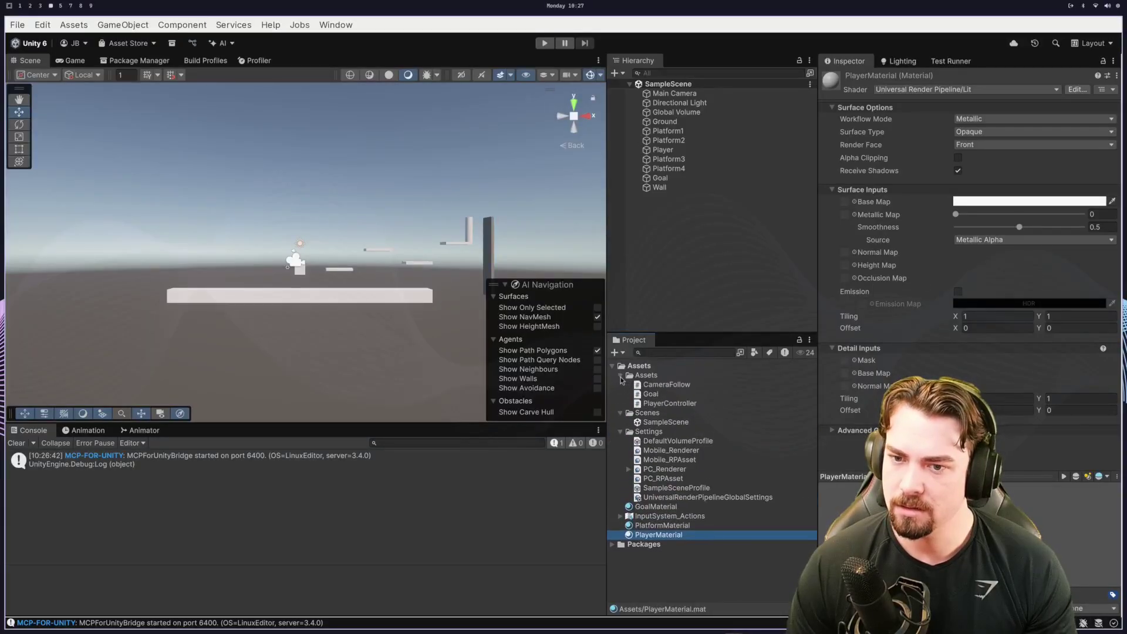
{"action": "left_click", "coordinate": [652, 378]}
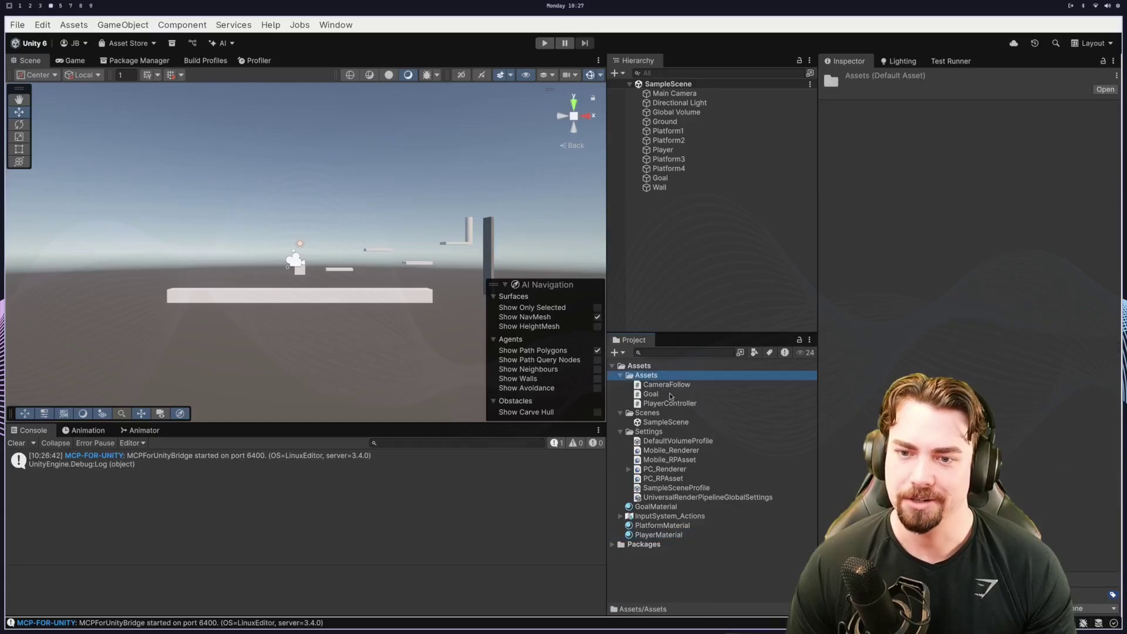
{"action": "left_click", "coordinate": [667, 387]}
{"action": "left_click", "coordinate": [672, 403]}
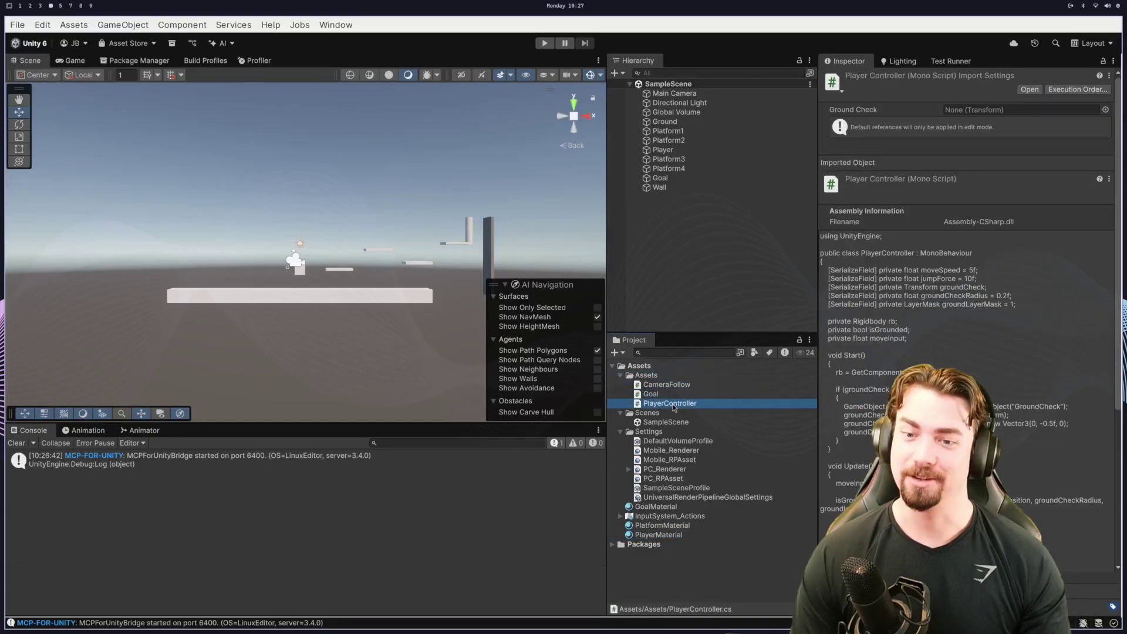
{"action": "left_click", "coordinate": [660, 376]}
{"action": "left_click", "coordinate": [659, 367]}
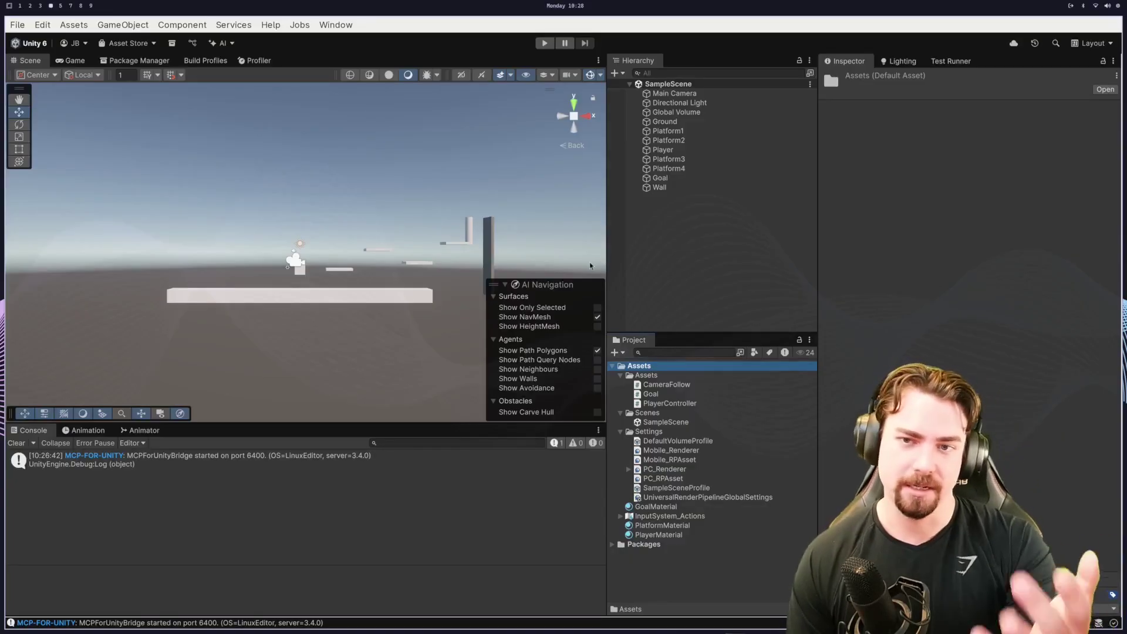
{"action": "left_click", "coordinate": [686, 385]}
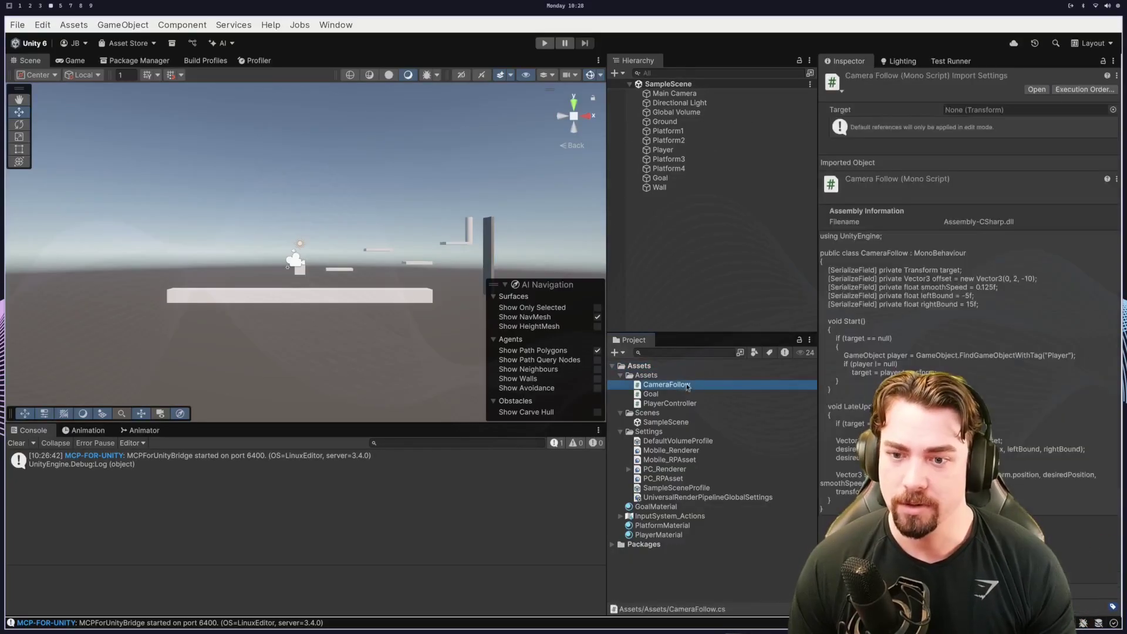
- Check the Player's components and the Main Camera's Camera Follow target slot
{"action": "left_click", "coordinate": [662, 150]}
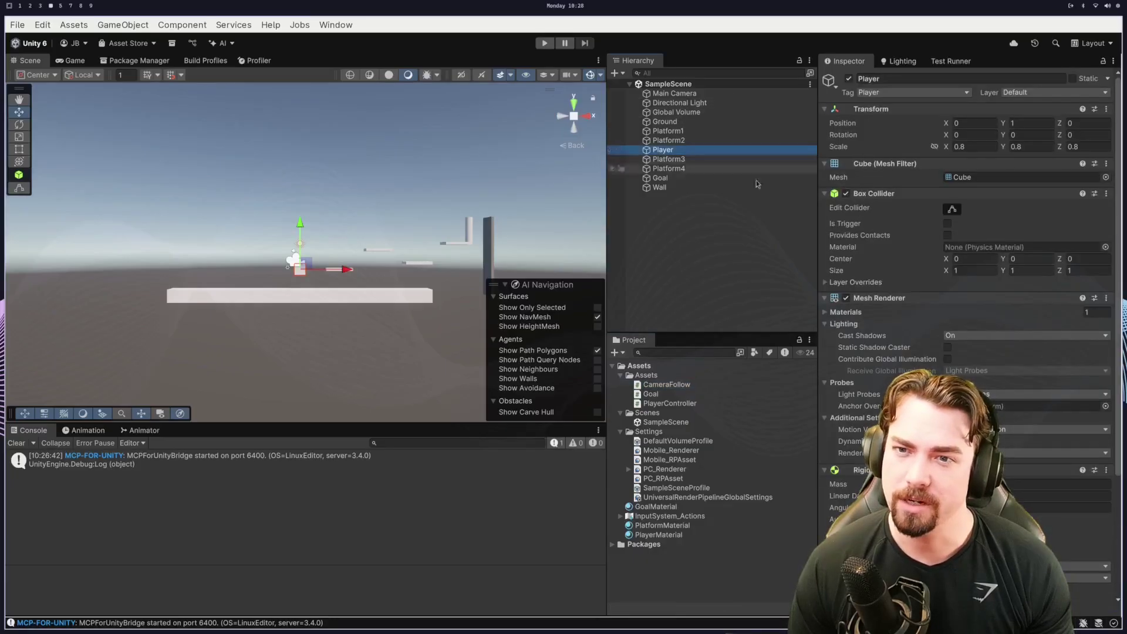
{"action": "scroll", "coordinate": [878, 259], "scroll_direction": "down", "scroll_amount": 1}
{"action": "scroll", "coordinate": [878, 258], "scroll_direction": "down", "scroll_amount": 2}
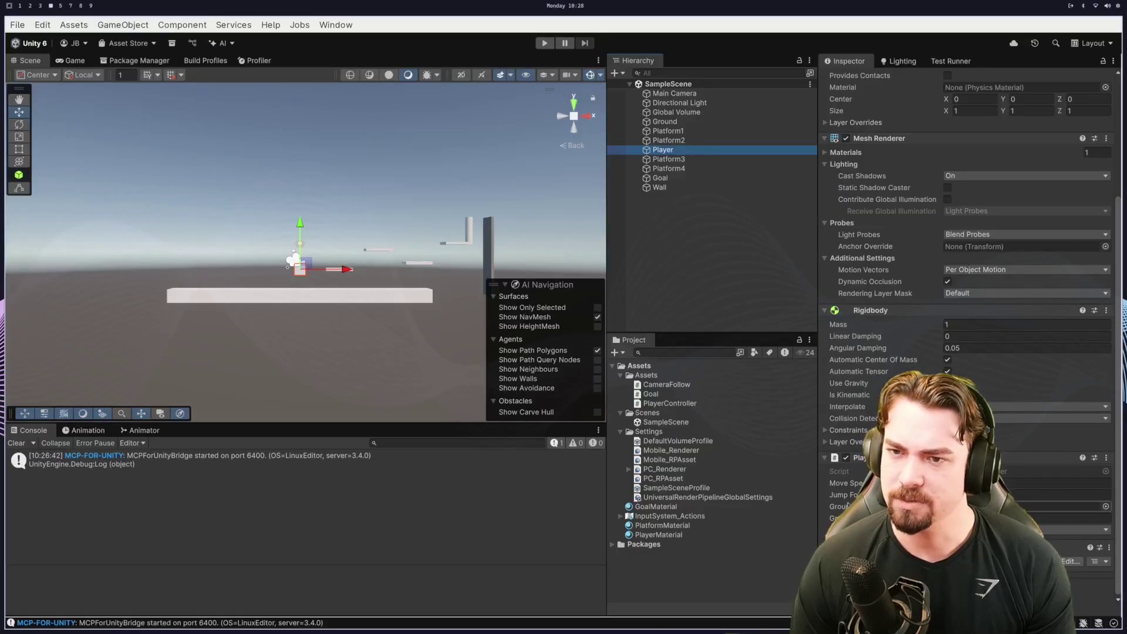
{"action": "left_click", "coordinate": [683, 93]}
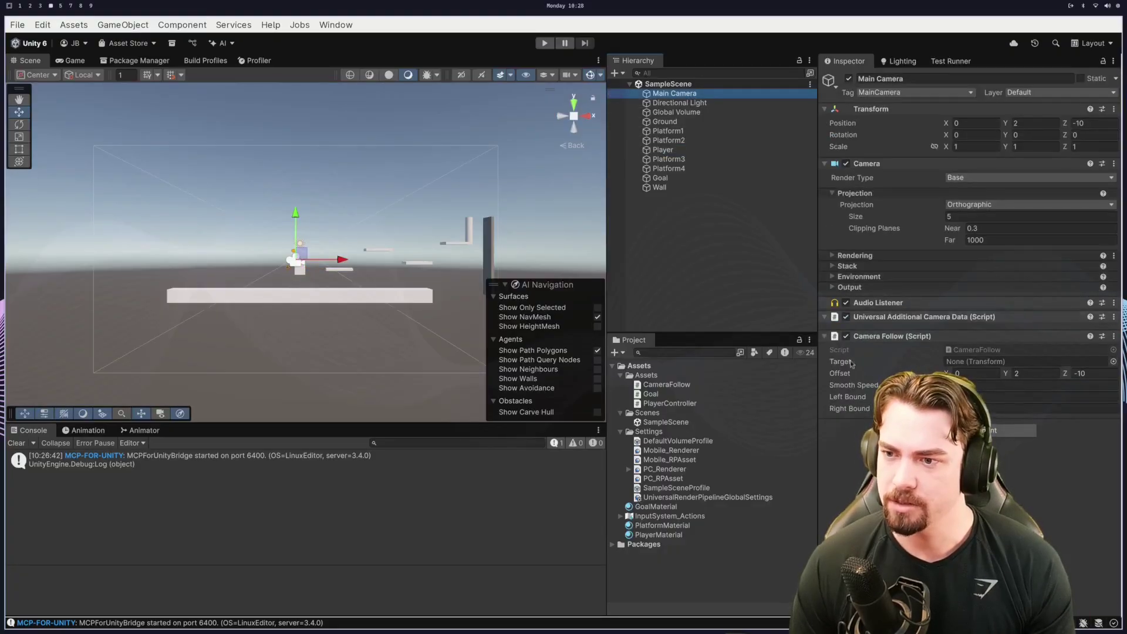
{"action": "left_click", "coordinate": [969, 367]}
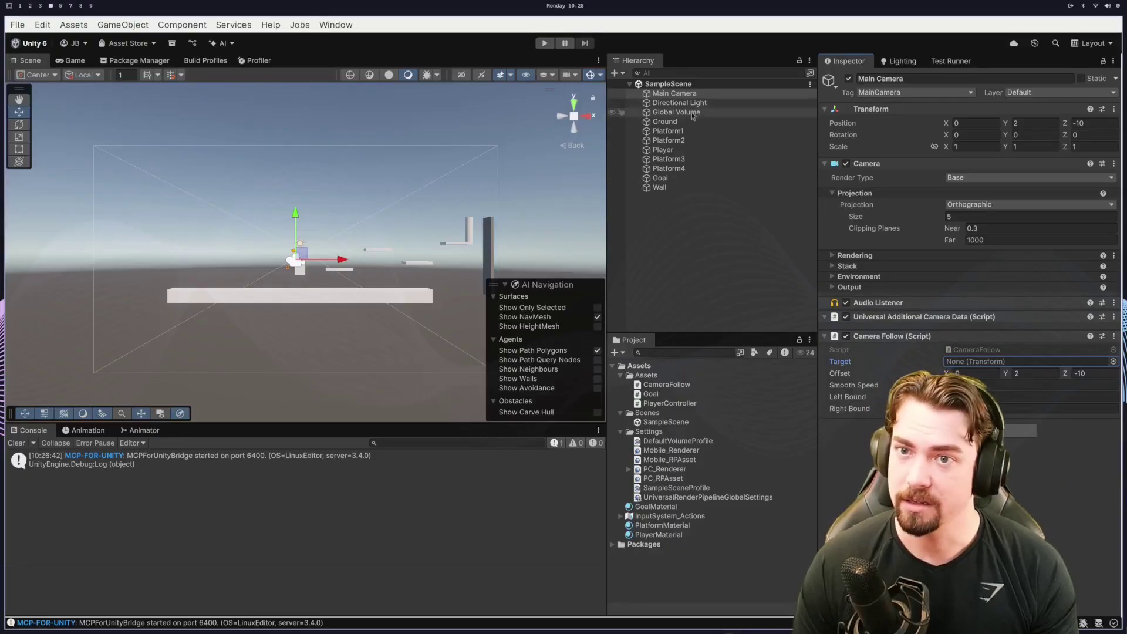
- Recheck Player, Main Camera and Goal, then run the level in Play mode
{"action": "left_click", "coordinate": [667, 150]}
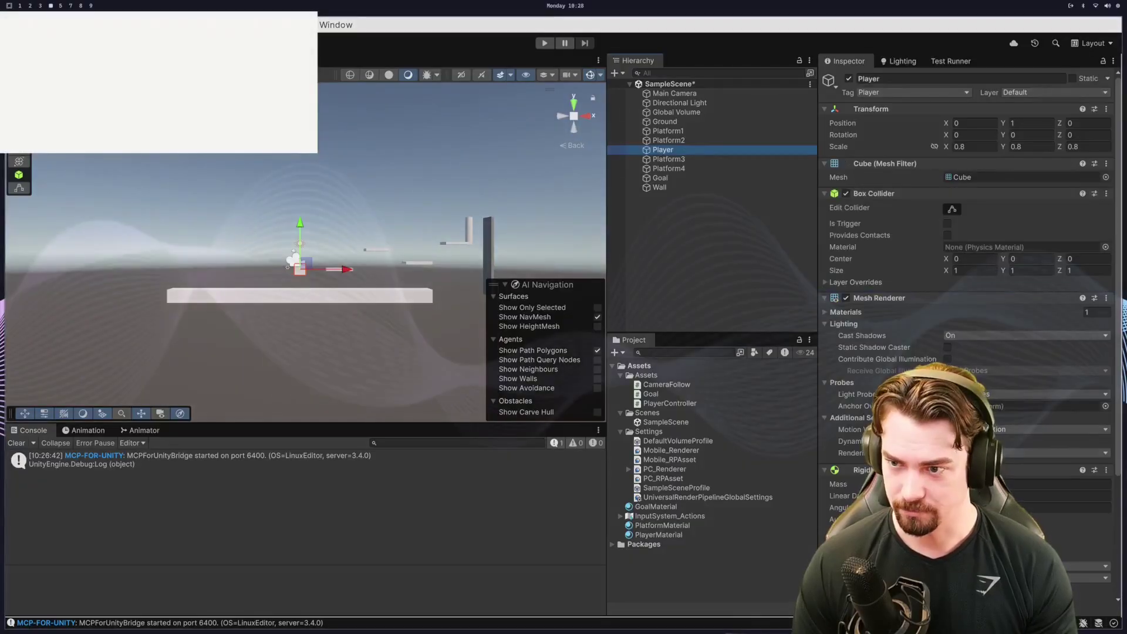
{"action": "scroll", "coordinate": [934, 280], "scroll_direction": "down", "scroll_amount": 5}
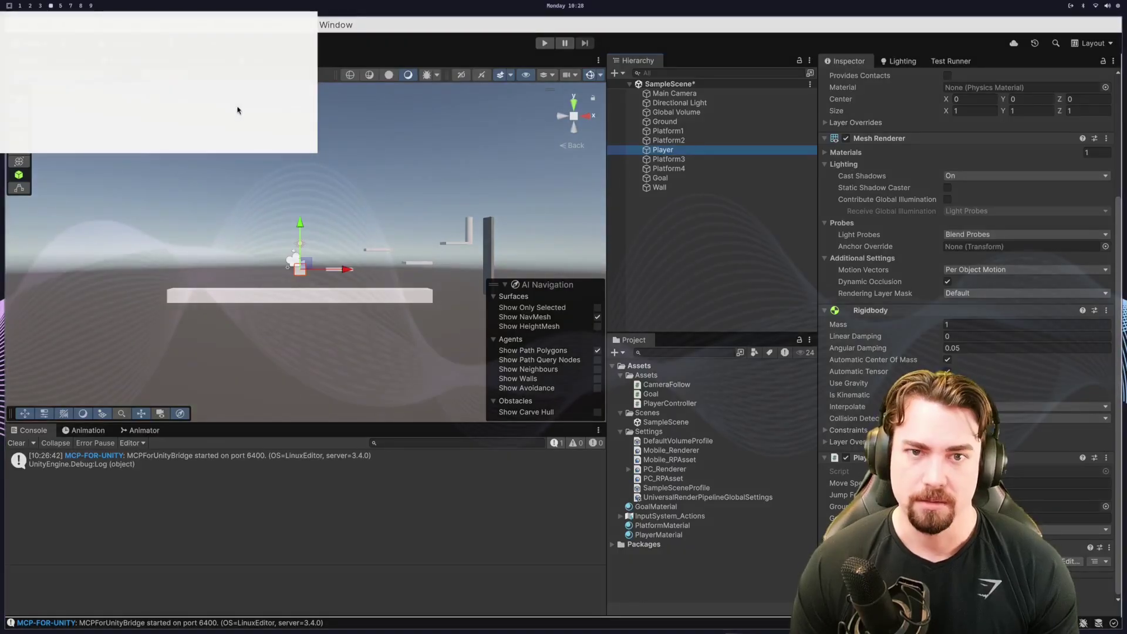
{"action": "left_click", "coordinate": [674, 93]}
{"action": "left_click", "coordinate": [683, 178]}
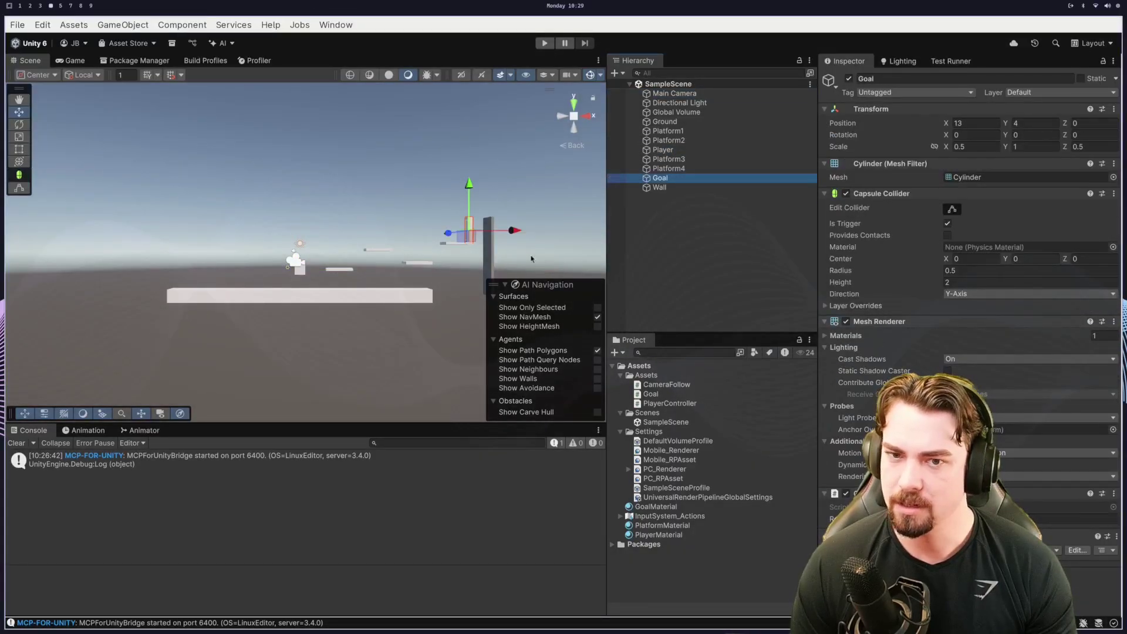
{"action": "left_click", "coordinate": [544, 43]}
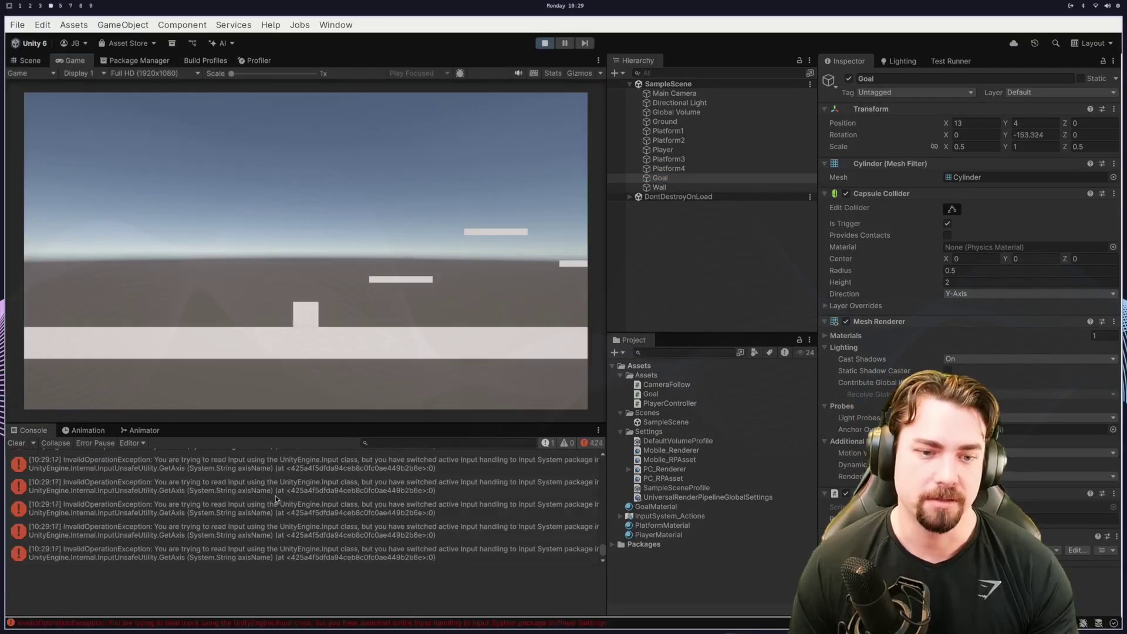
- Exit Play mode with Ctrl+P, leaving the input exceptions in the console
{"action": "key", "text": "ctrl+p"}
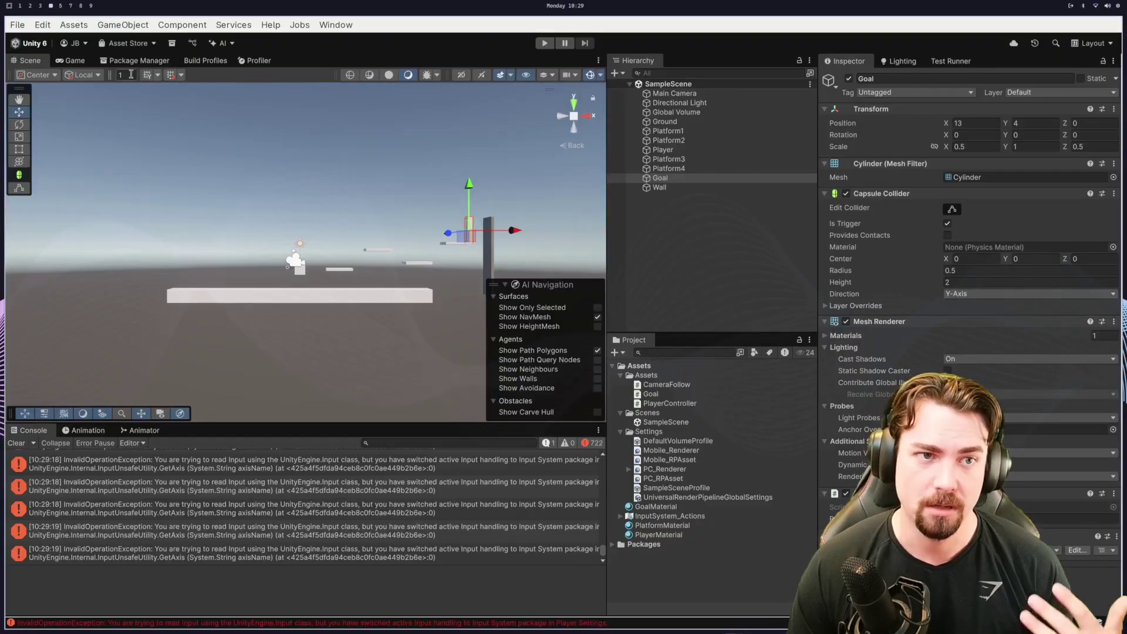
- Set the Player's Active Input Handling to Both and apply, restarting the editor
{"action": "left_click", "coordinate": [42, 25]}
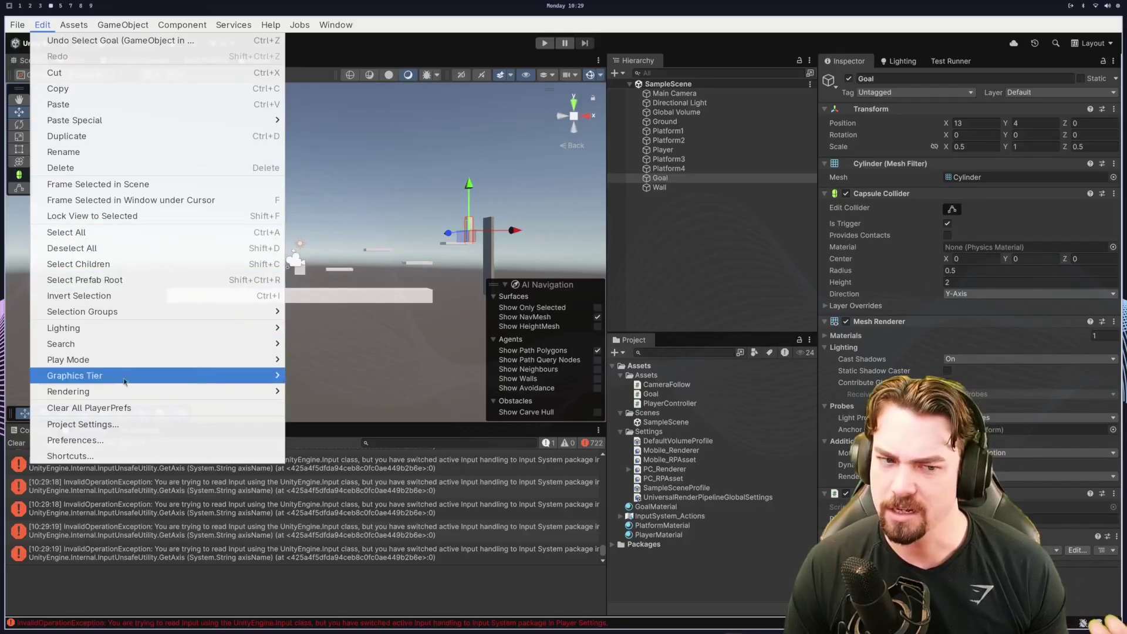
{"action": "left_click", "coordinate": [121, 432]}
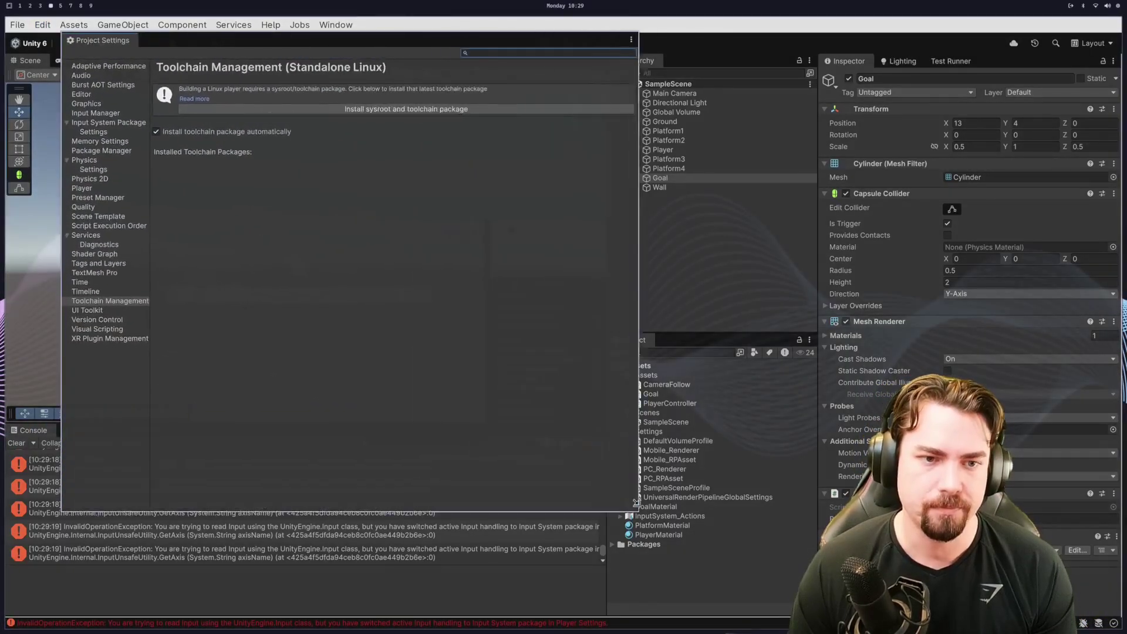
{"action": "left_click", "coordinate": [98, 189]}
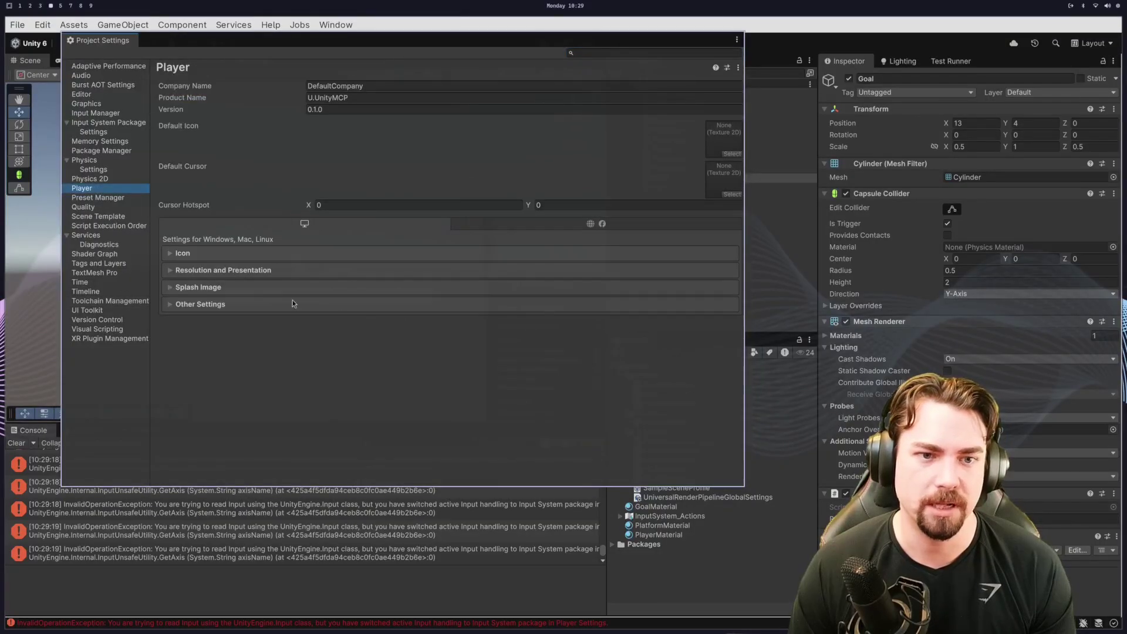
{"action": "left_click", "coordinate": [212, 304]}
{"action": "scroll", "coordinate": [410, 343], "scroll_direction": "down", "scroll_amount": 10}
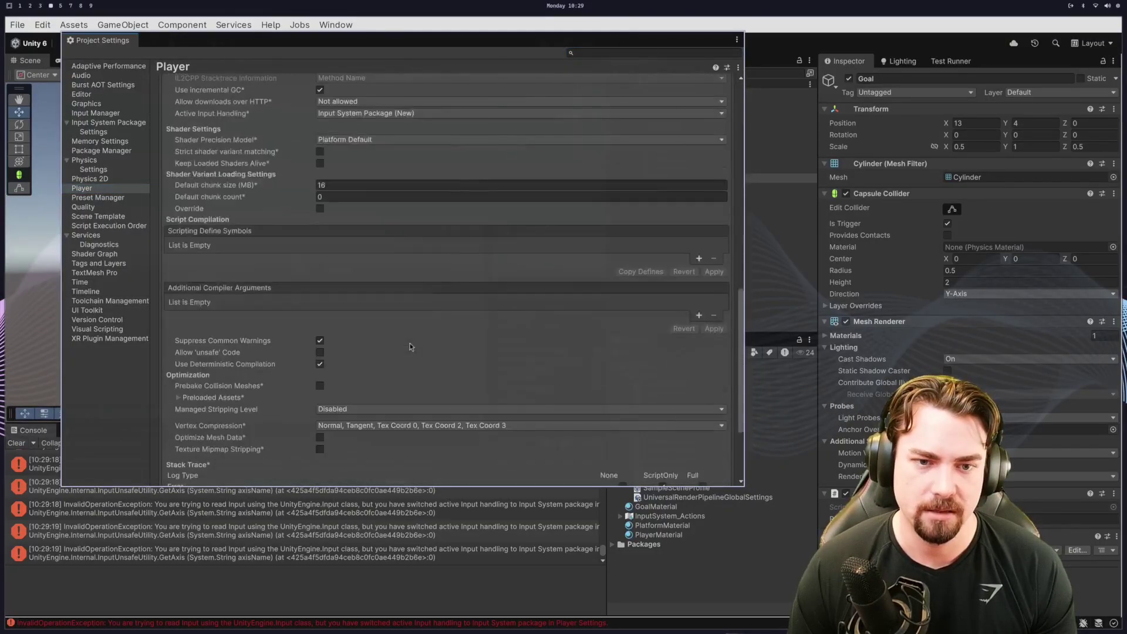
{"action": "scroll", "coordinate": [409, 344], "scroll_direction": "up", "scroll_amount": 5}
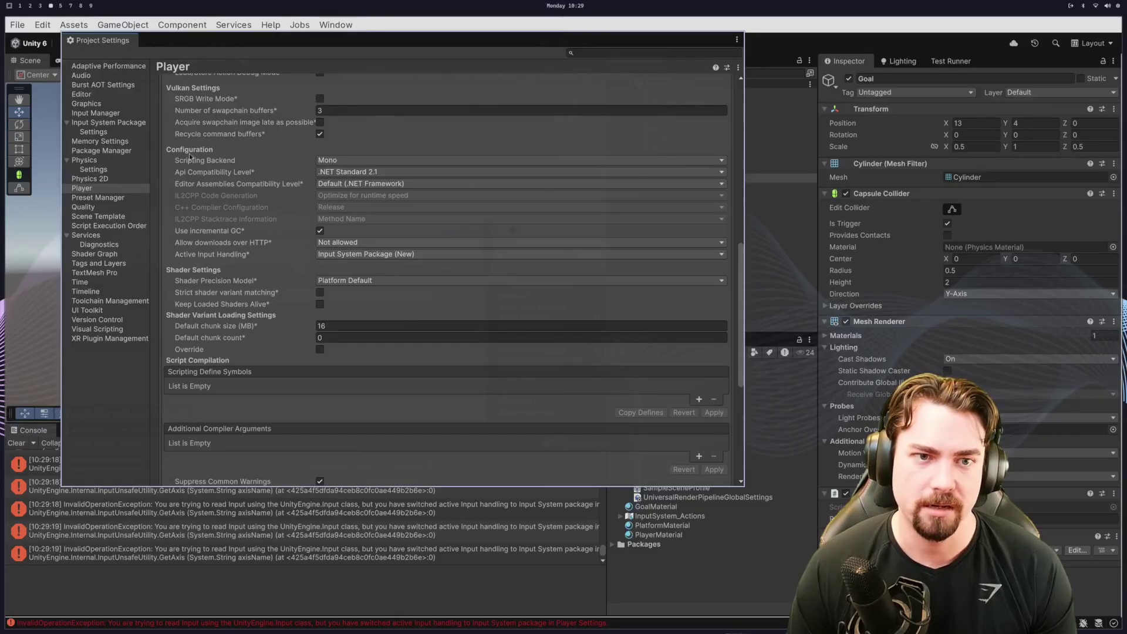
{"action": "left_click", "coordinate": [330, 255]}
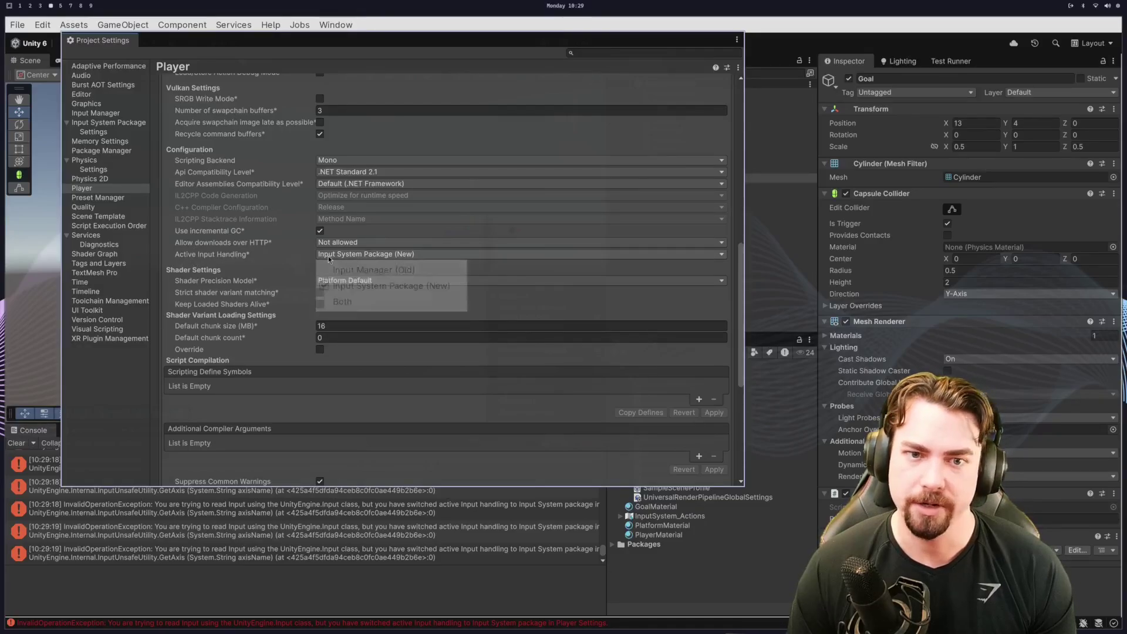
{"action": "left_click", "coordinate": [378, 301]}
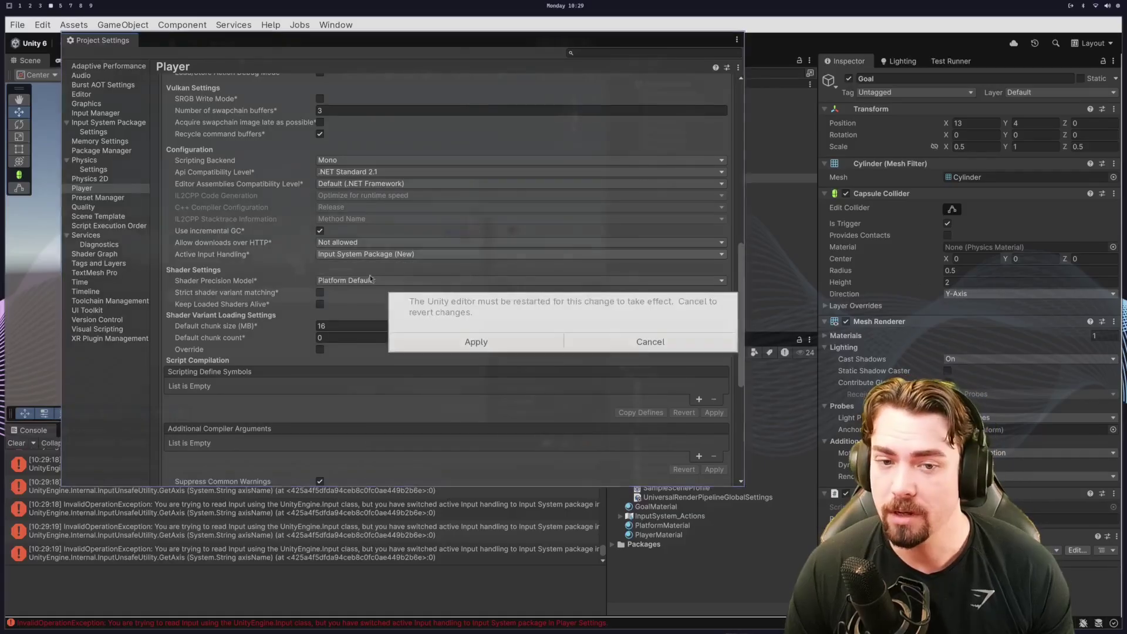
{"action": "left_click", "coordinate": [545, 343]}
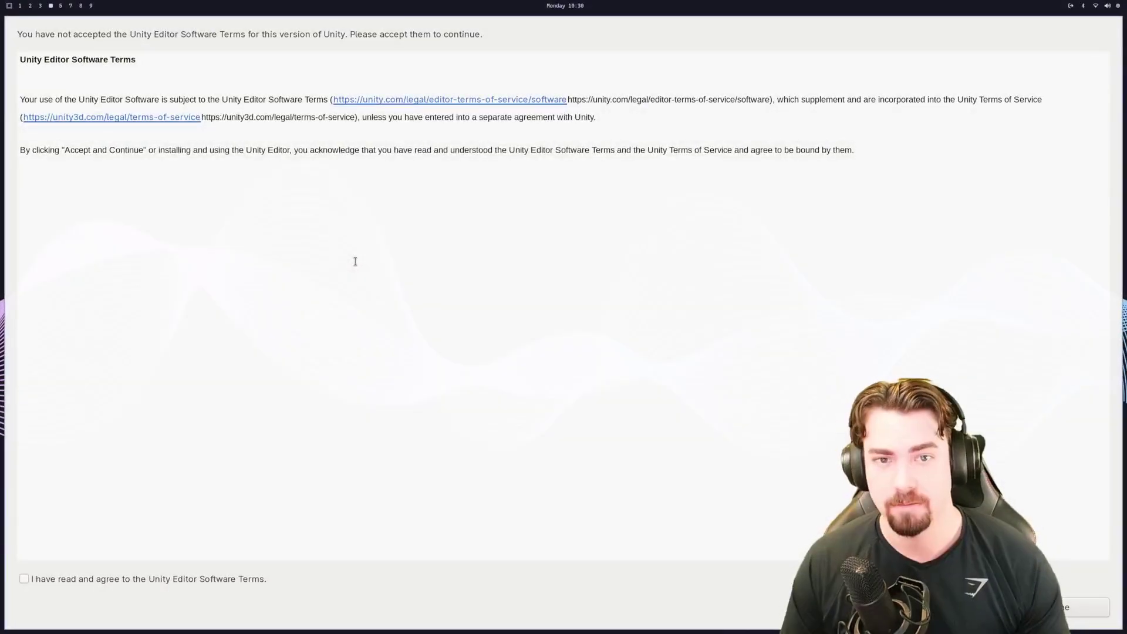
- Accept the Unity Editor Software Terms, then close Project Settings beside the GitHub README
{"action": "left_click", "coordinate": [241, 583]}
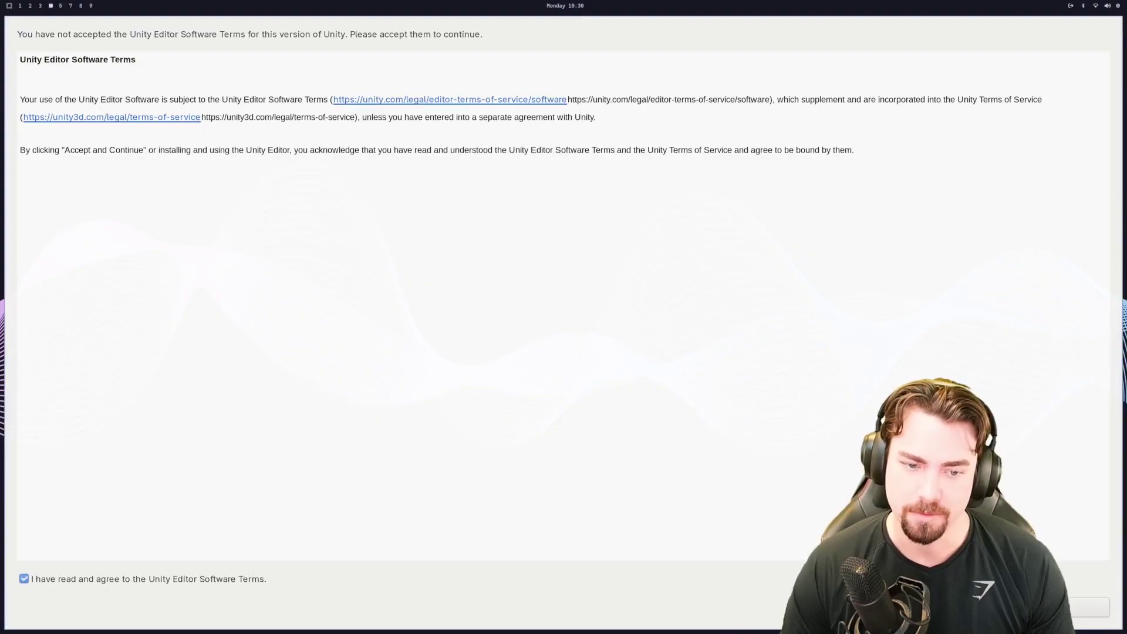
{"action": "key", "text": "Return"}
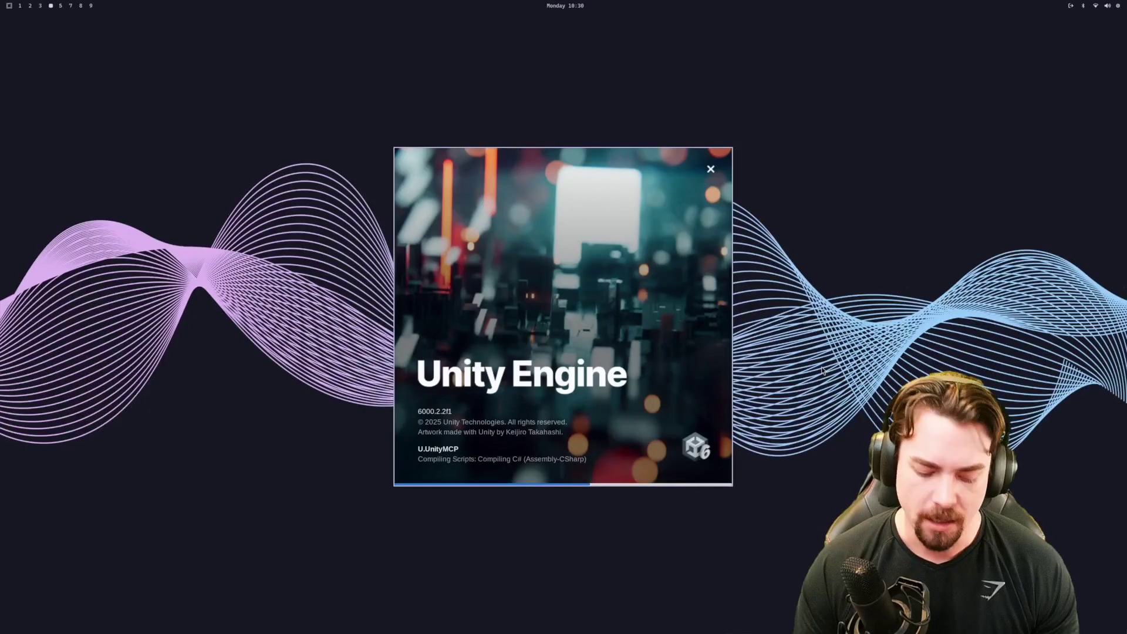
{"action": "key", "text": "super+7"}
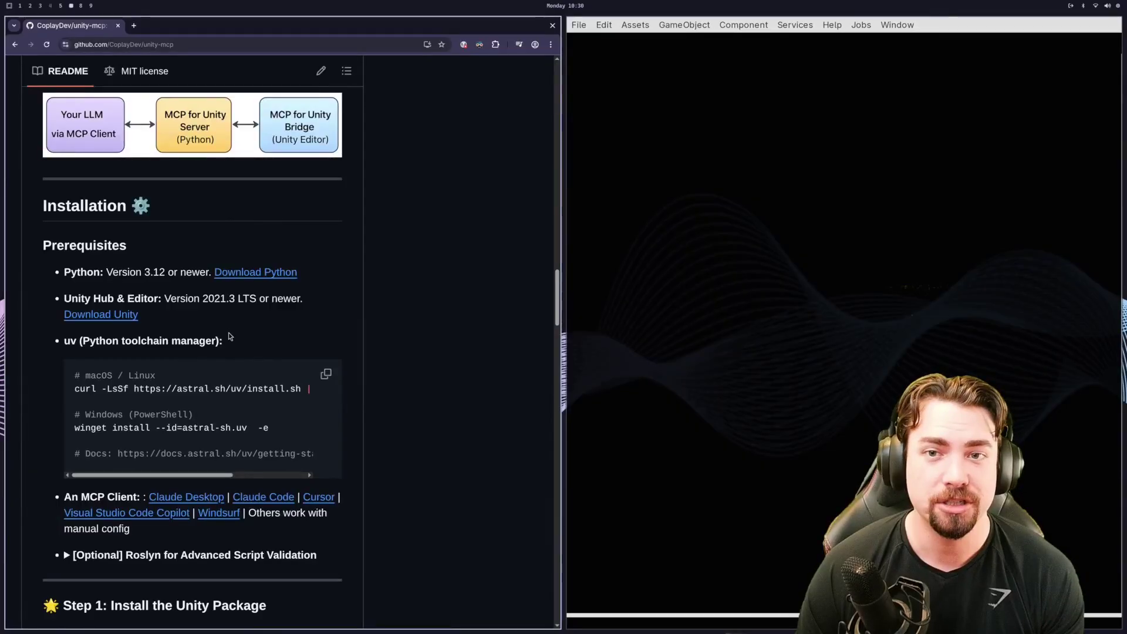
{"action": "scroll", "coordinate": [229, 335], "scroll_direction": "down", "scroll_amount": 3}
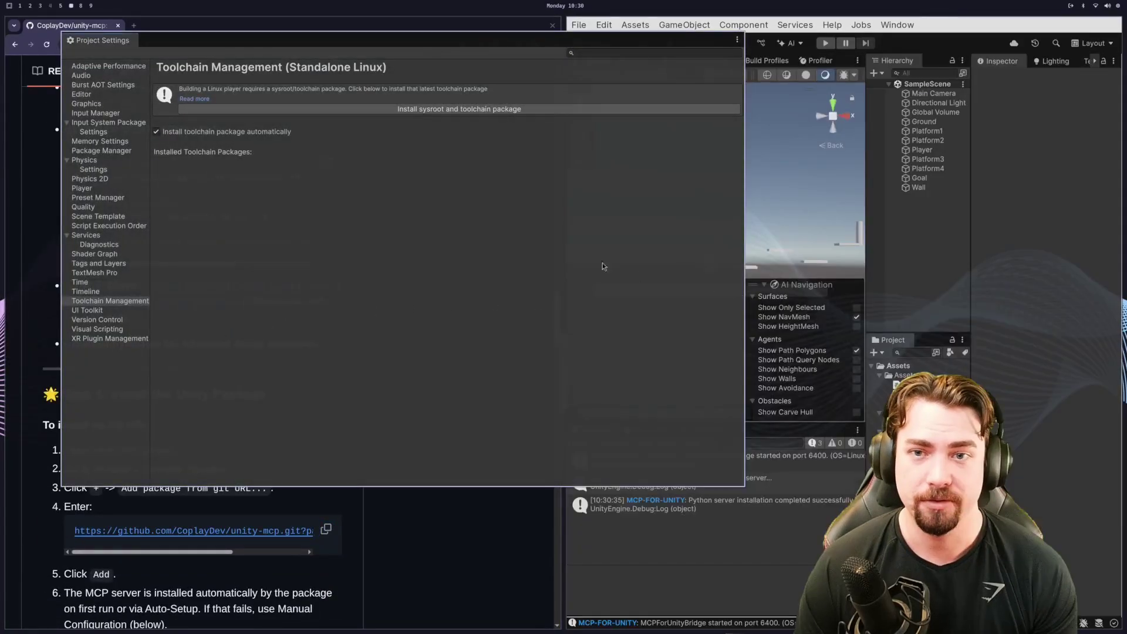
{"action": "key", "text": "super+w"}
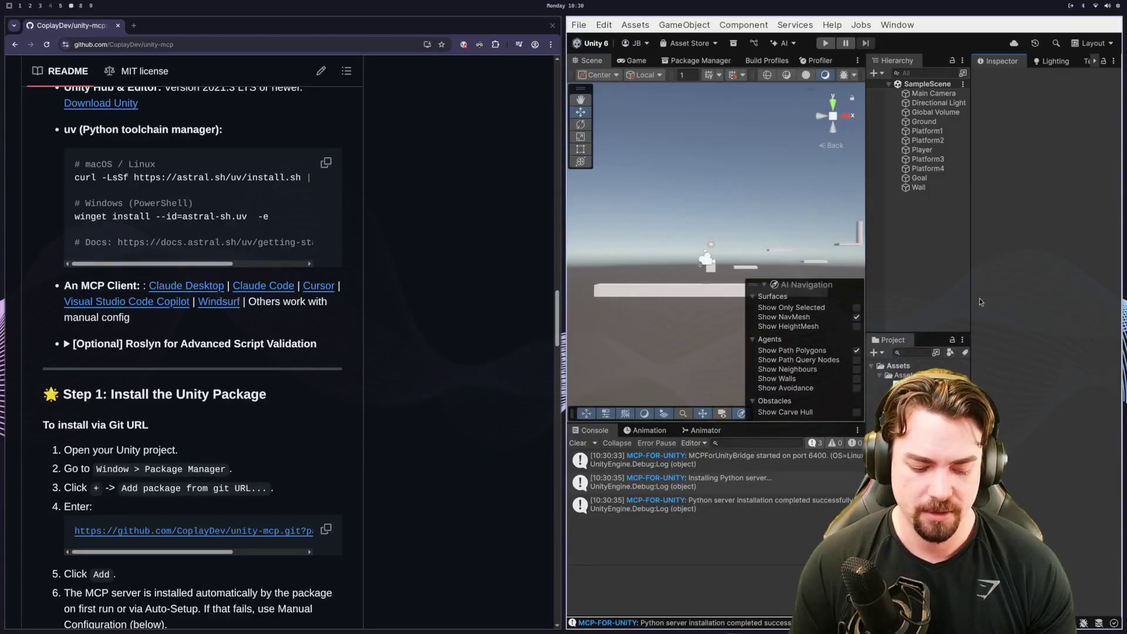
{"action": "key", "text": "super+shift+7"}
{"action": "key", "text": "super+7"}
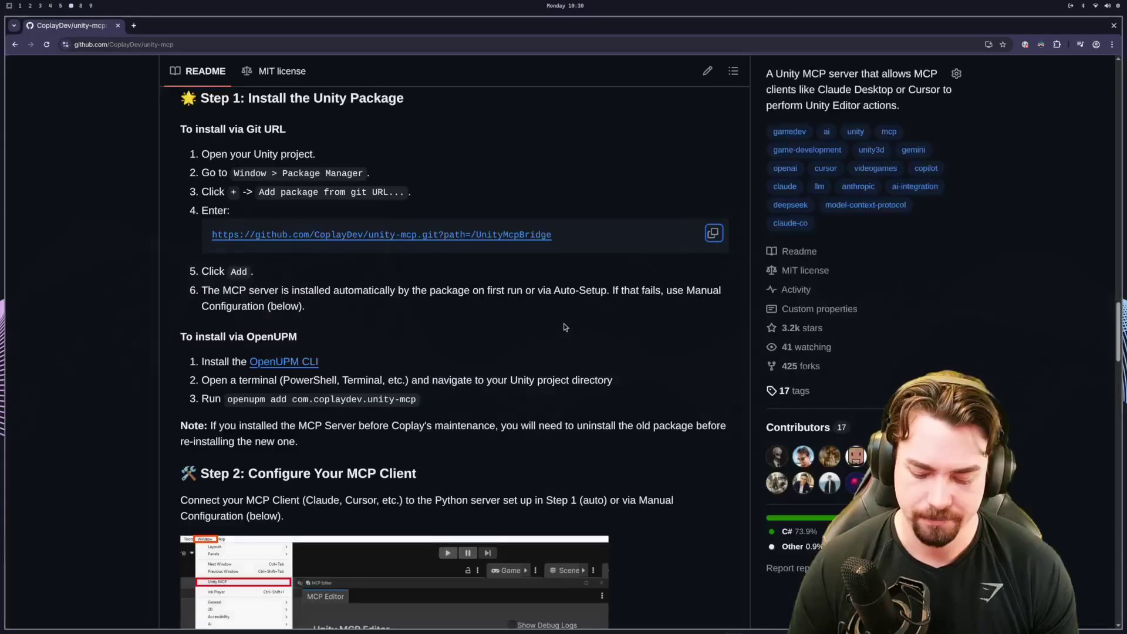
{"action": "scroll", "coordinate": [143, 254], "scroll_direction": "down", "scroll_amount": 2}
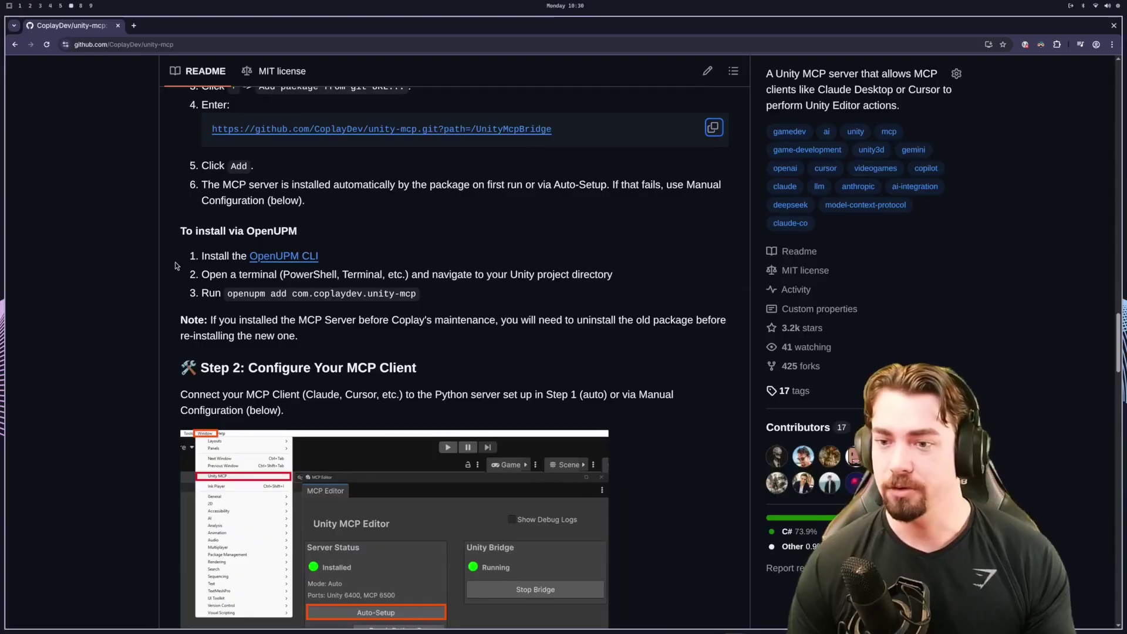
{"action": "scroll", "coordinate": [188, 260], "scroll_direction": "up", "scroll_amount": 10}
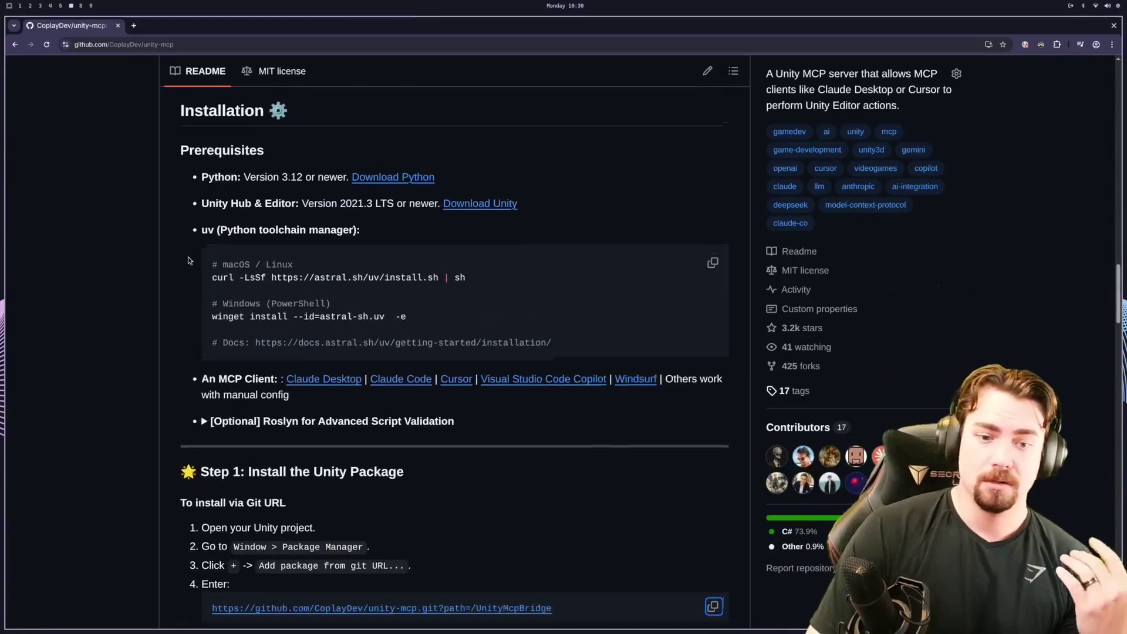
{"action": "scroll", "coordinate": [188, 260], "scroll_direction": "up", "scroll_amount": 10}
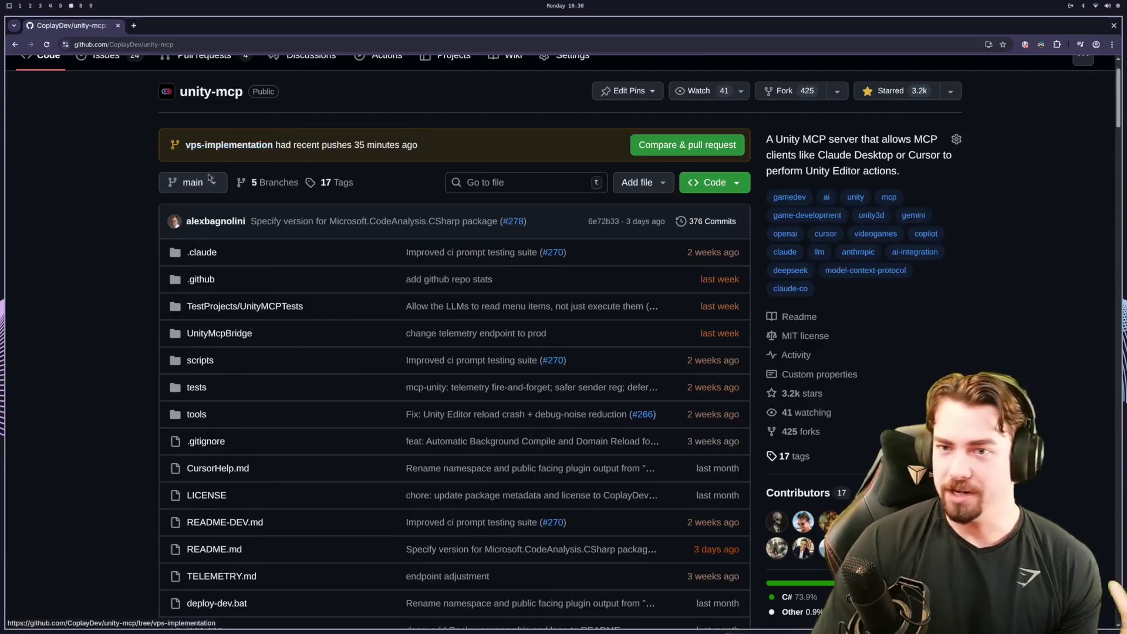
{"action": "scroll", "coordinate": [172, 241], "scroll_direction": "up", "scroll_amount": 1}
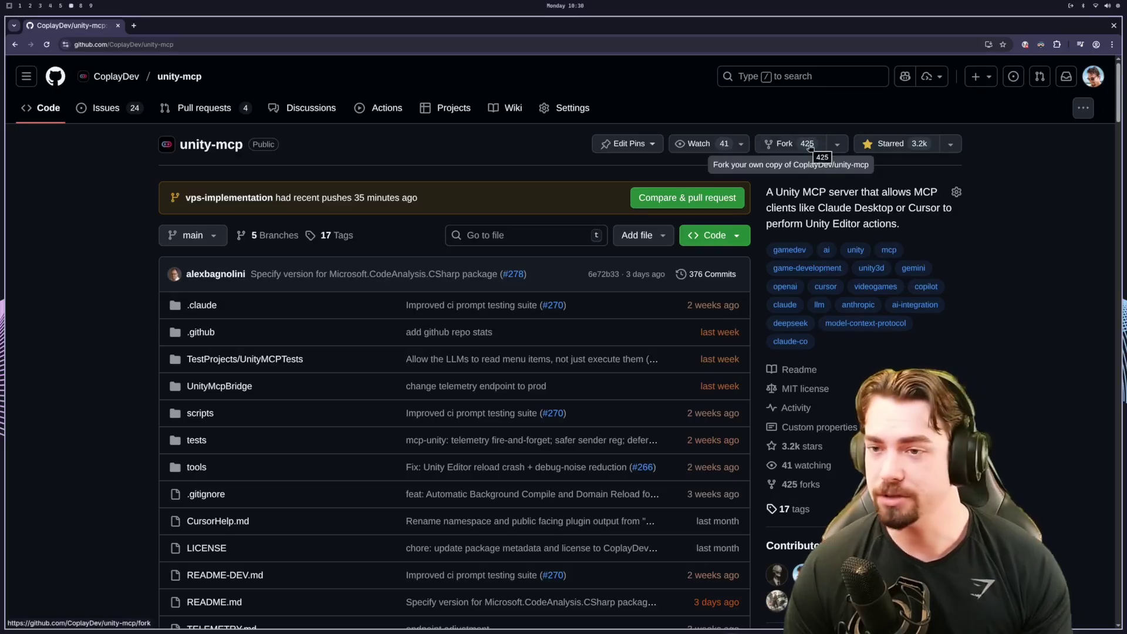
{"action": "scroll", "coordinate": [98, 306], "scroll_direction": "down", "scroll_amount": 4}
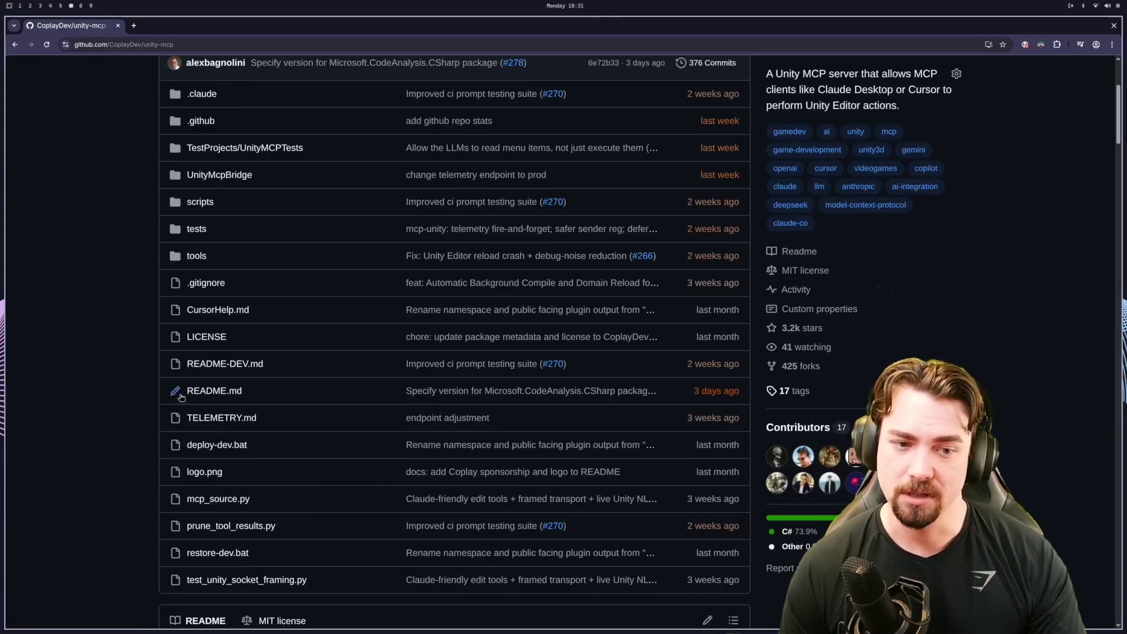
{"action": "scroll", "coordinate": [222, 419], "scroll_direction": "down", "scroll_amount": 1}
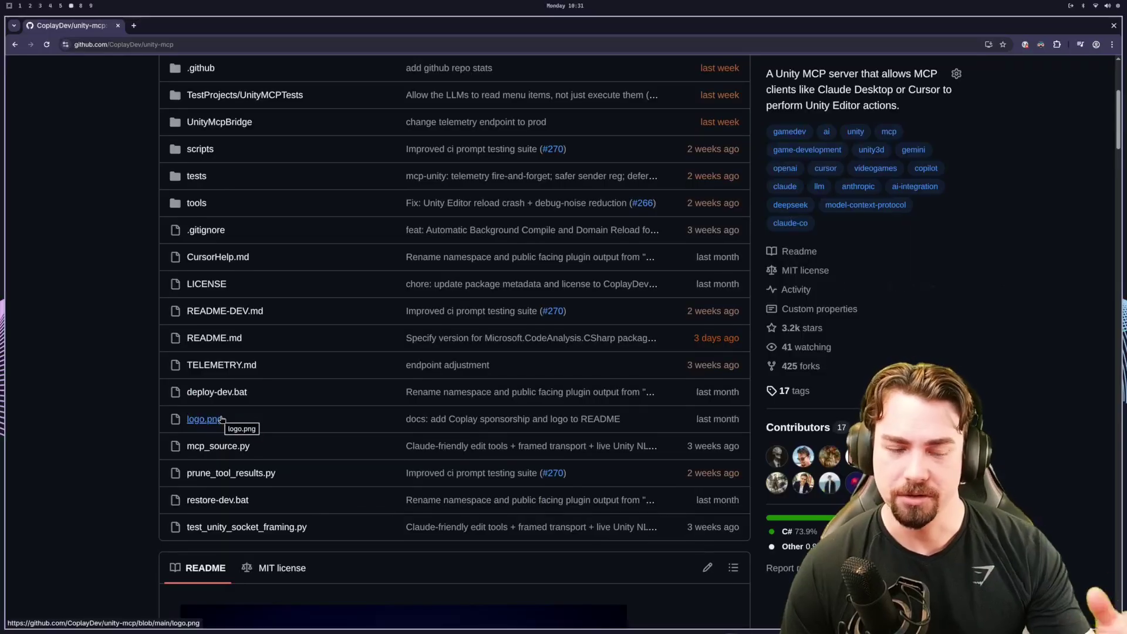
{"action": "scroll", "coordinate": [222, 418], "scroll_direction": "down", "scroll_amount": 20}
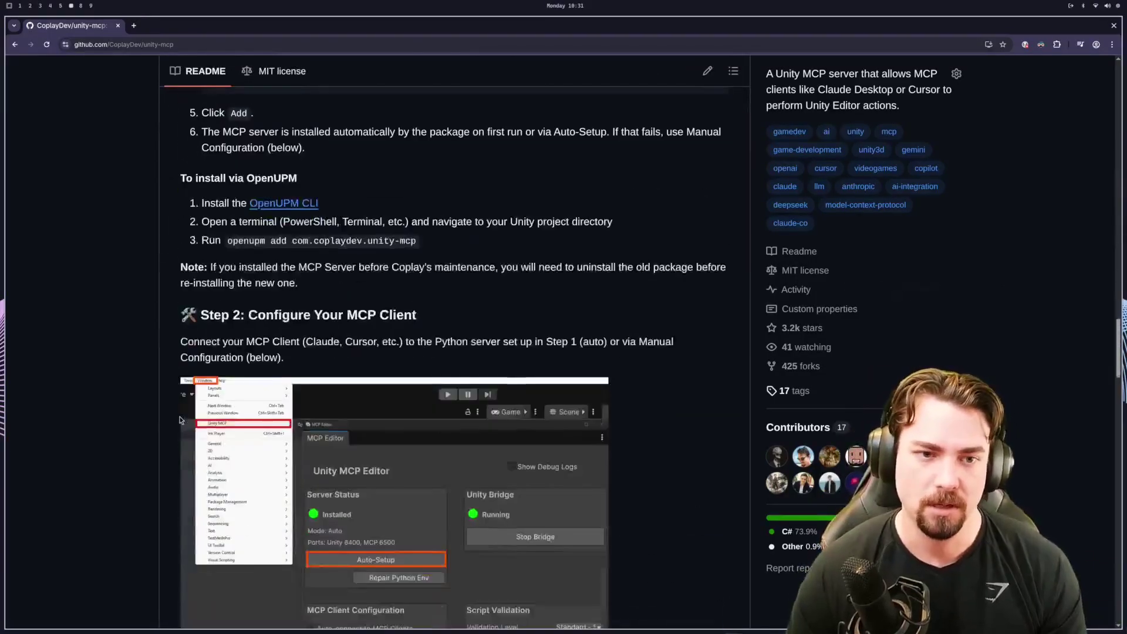
{"action": "scroll", "coordinate": [180, 417], "scroll_direction": "down", "scroll_amount": 20}
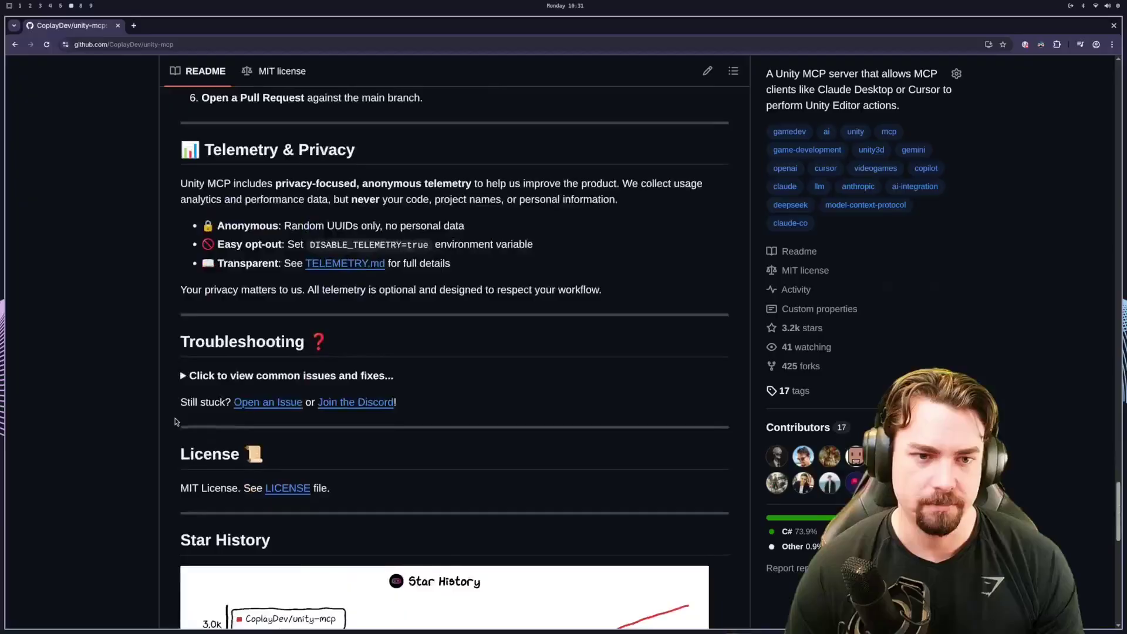
{"action": "scroll", "coordinate": [175, 421], "scroll_direction": "down", "scroll_amount": 6}
{"action": "scroll", "coordinate": [176, 423], "scroll_direction": "up", "scroll_amount": 15}
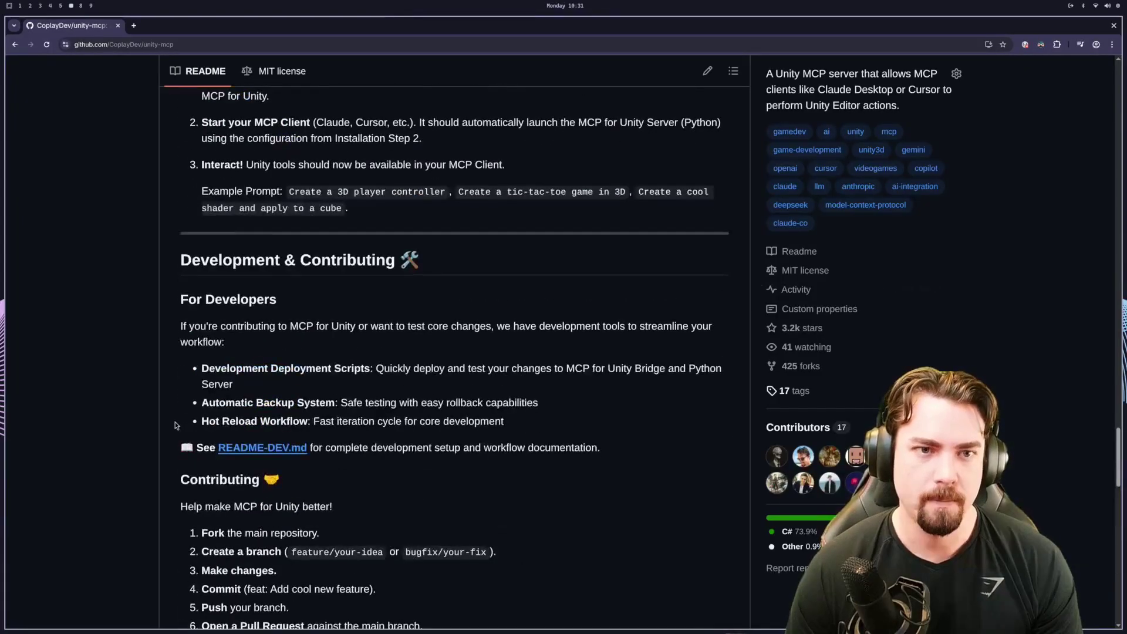
{"action": "scroll", "coordinate": [175, 425], "scroll_direction": "up", "scroll_amount": 10}
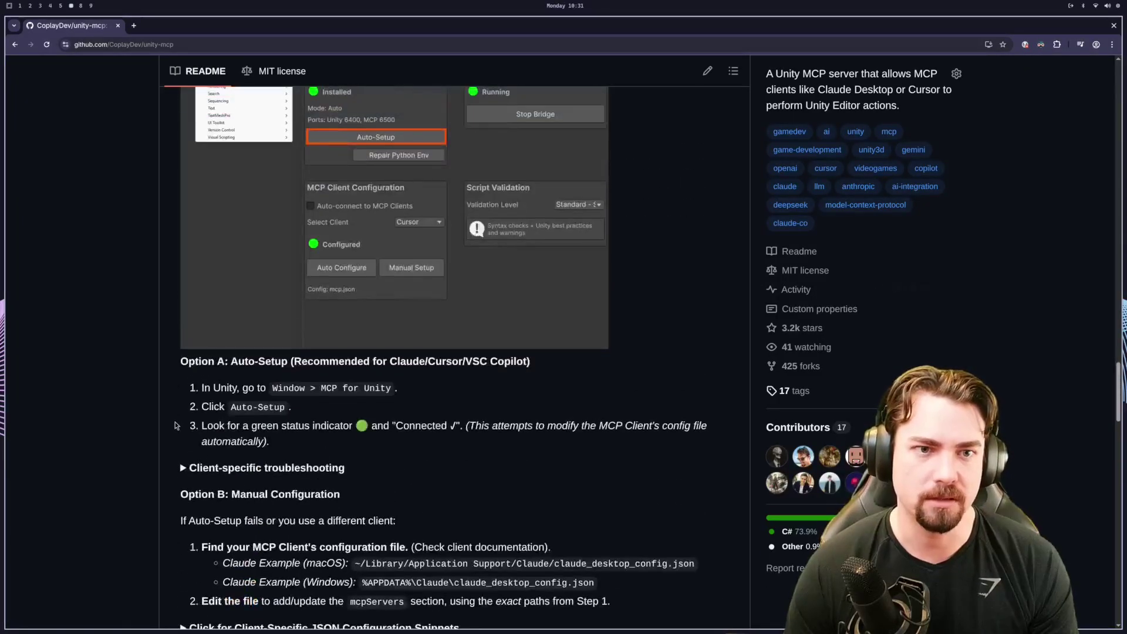
{"action": "scroll", "coordinate": [176, 425], "scroll_direction": "up", "scroll_amount": 10}
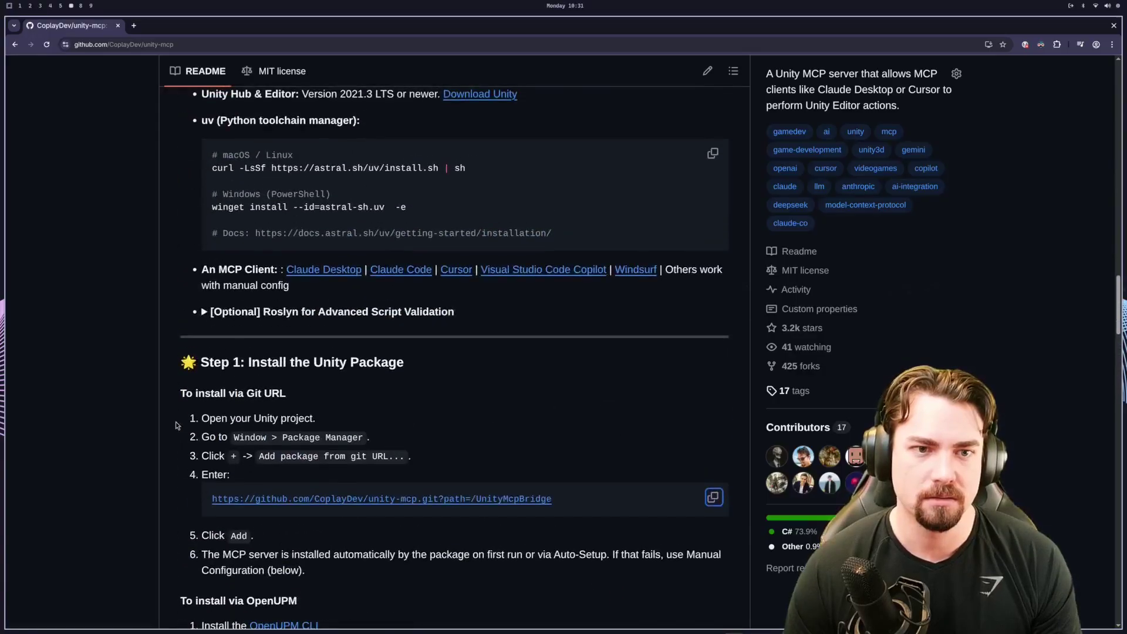
{"action": "scroll", "coordinate": [177, 425], "scroll_direction": "up", "scroll_amount": 4}
{"action": "scroll", "coordinate": [176, 424], "scroll_direction": "up", "scroll_amount": 3}
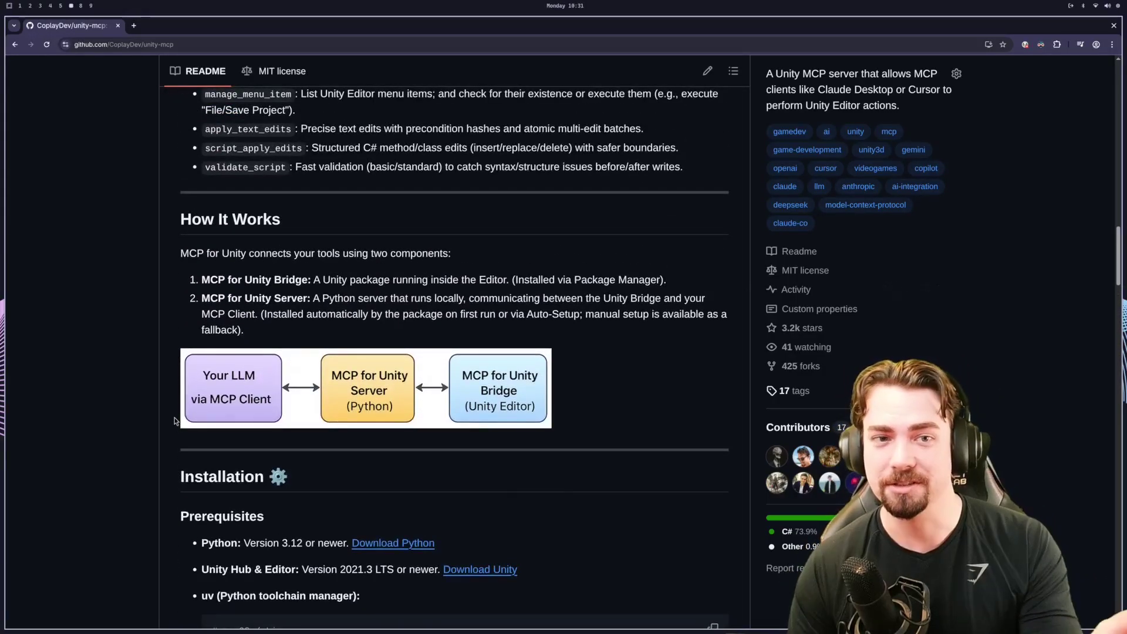
{"action": "scroll", "coordinate": [174, 418], "scroll_direction": "up", "scroll_amount": 5}
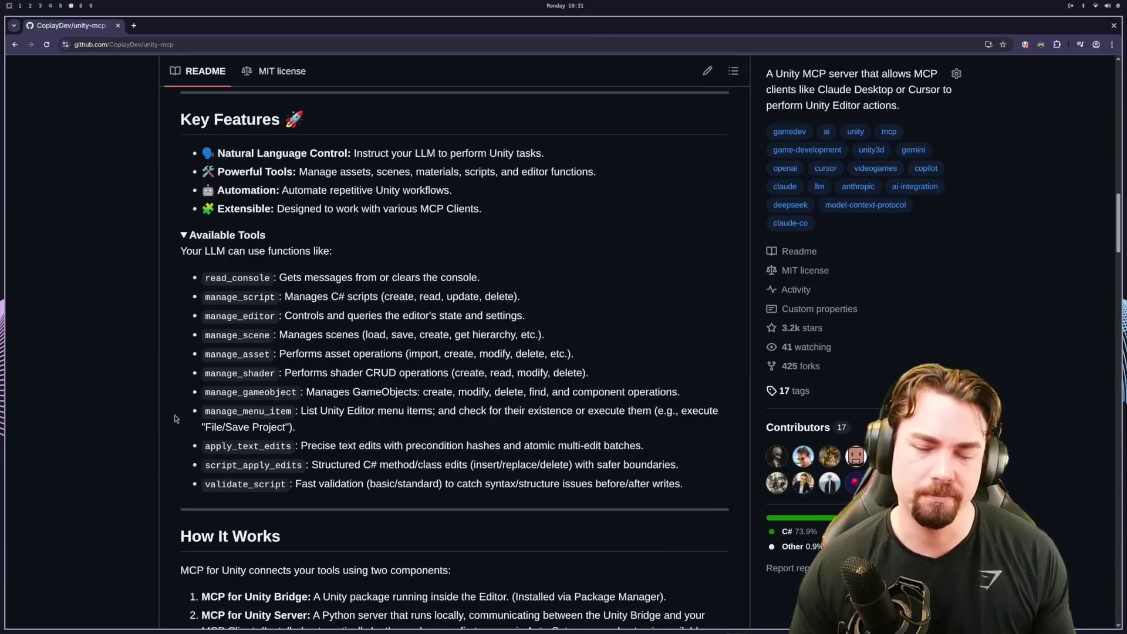
{"action": "left_click_drag", "start_coordinate": [209, 274], "coordinate": [270, 409]}
{"action": "left_click", "coordinate": [271, 377]}
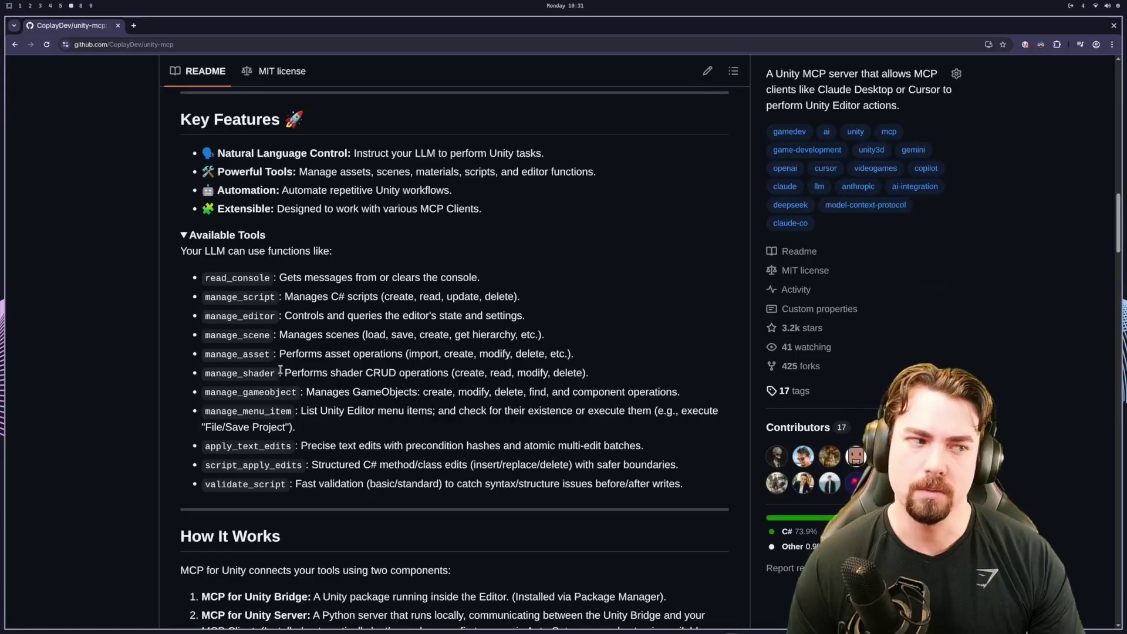
{"action": "scroll", "coordinate": [280, 370], "scroll_direction": "up", "scroll_amount": 8}
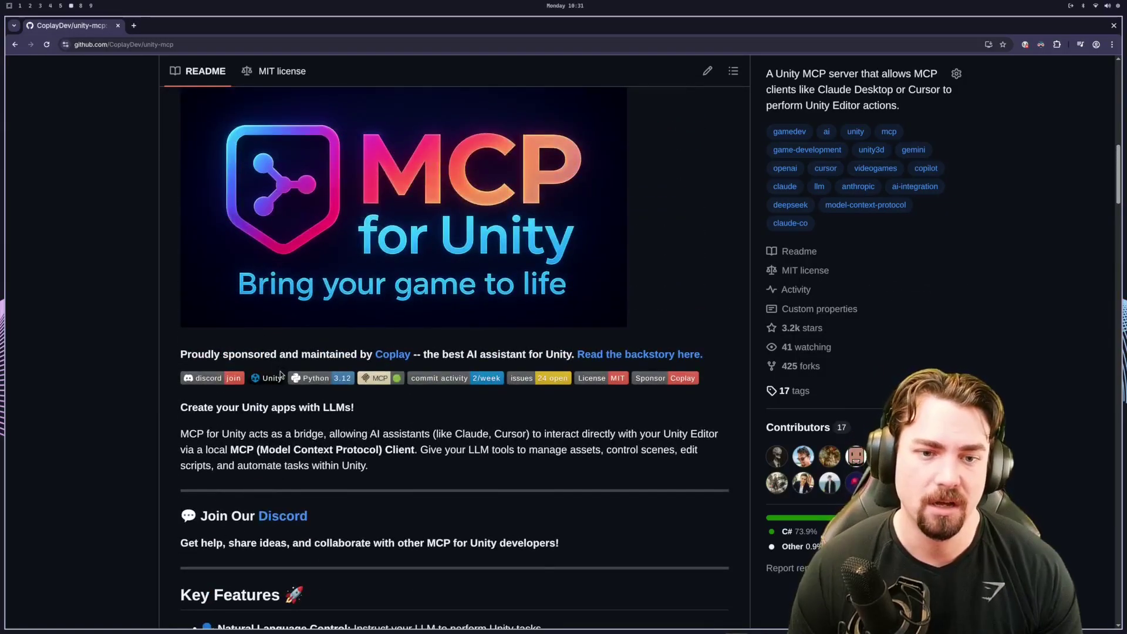
{"action": "scroll", "coordinate": [281, 375], "scroll_direction": "up", "scroll_amount": 3}
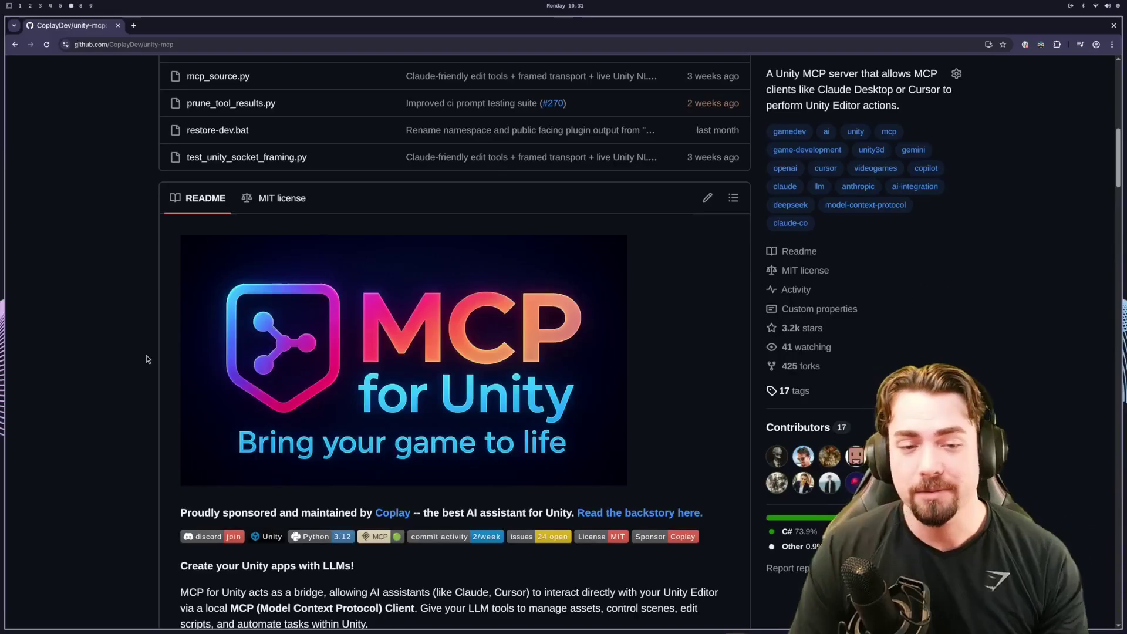
{"action": "scroll", "coordinate": [146, 359], "scroll_direction": "down", "scroll_amount": 15}
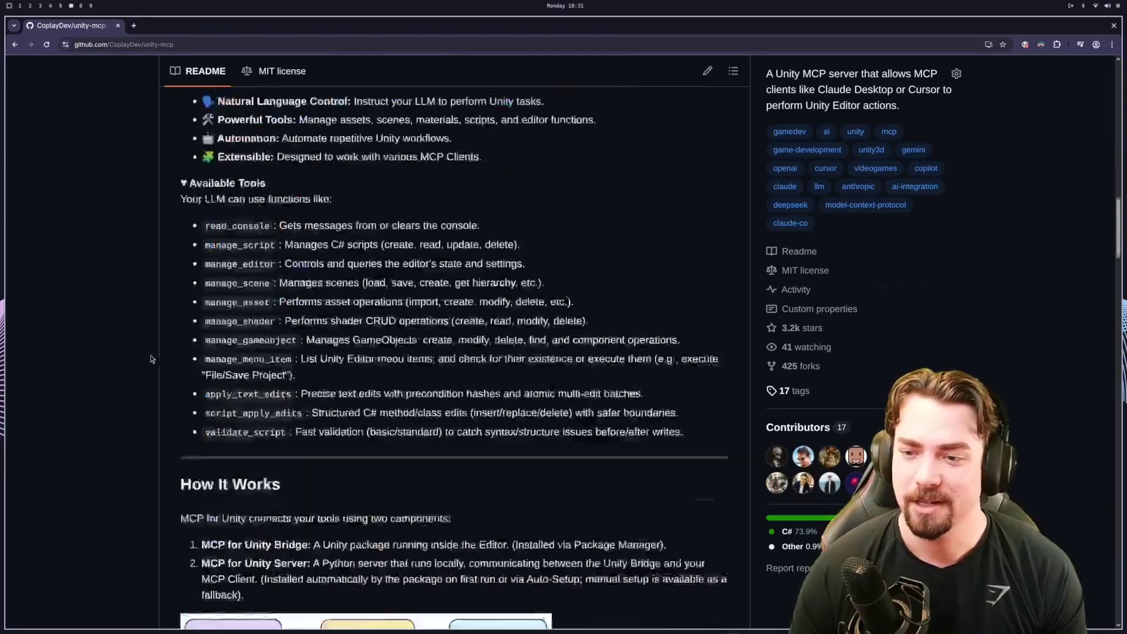
{"action": "scroll", "coordinate": [153, 359], "scroll_direction": "up", "scroll_amount": 15}
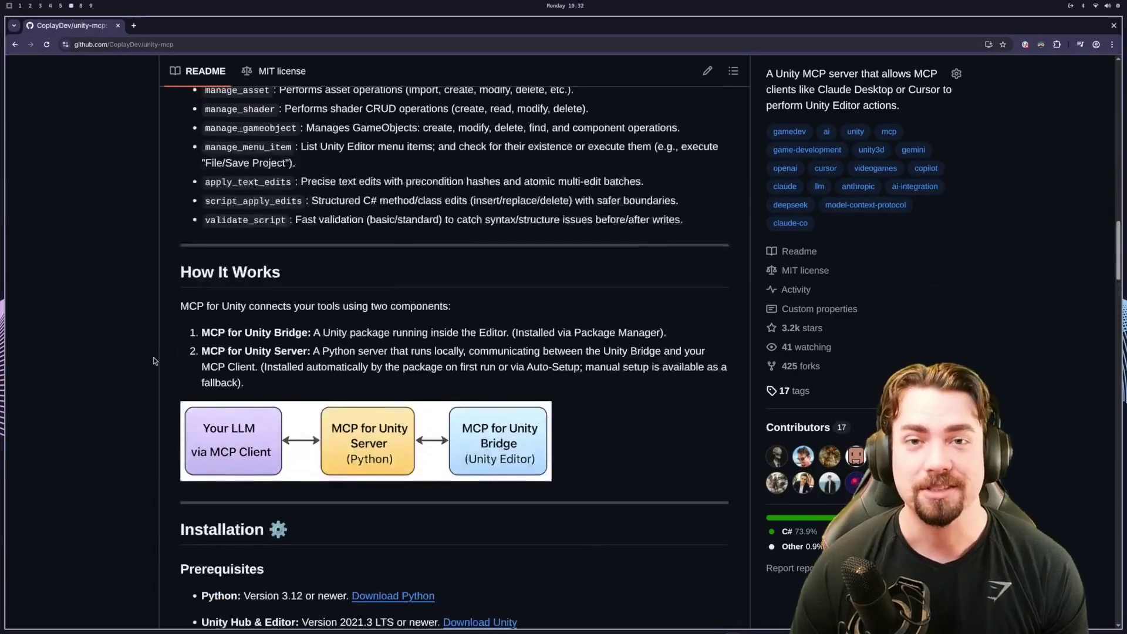
{"action": "scroll", "coordinate": [153, 359], "scroll_direction": "up", "scroll_amount": 8}
{"action": "scroll", "coordinate": [153, 360], "scroll_direction": "down", "scroll_amount": 3}
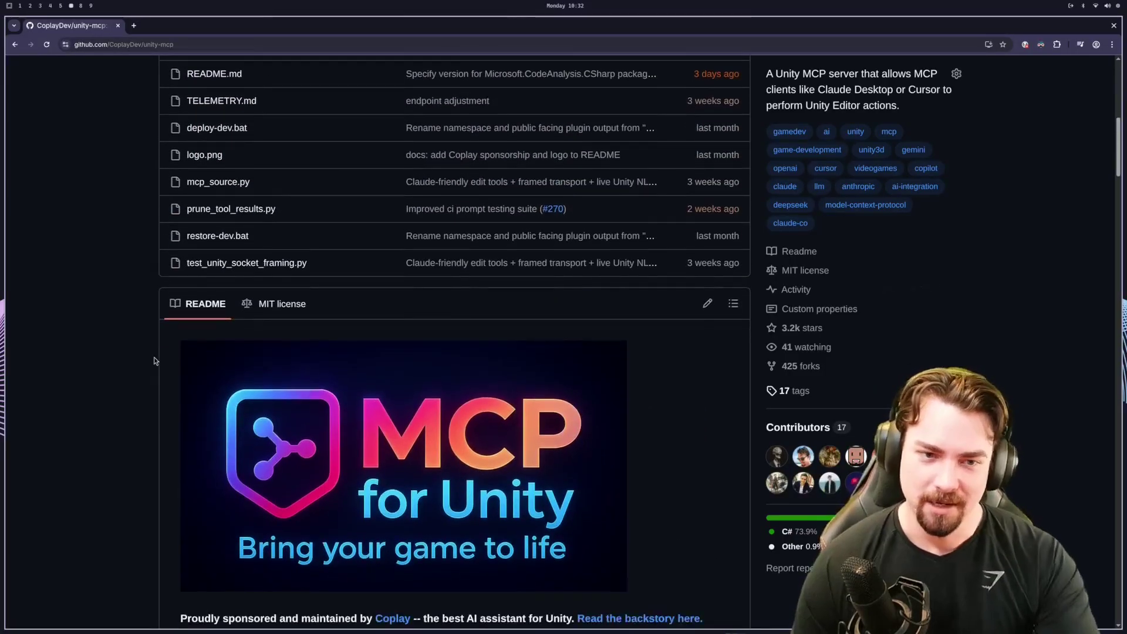
{"action": "scroll", "coordinate": [154, 359], "scroll_direction": "down", "scroll_amount": 1}
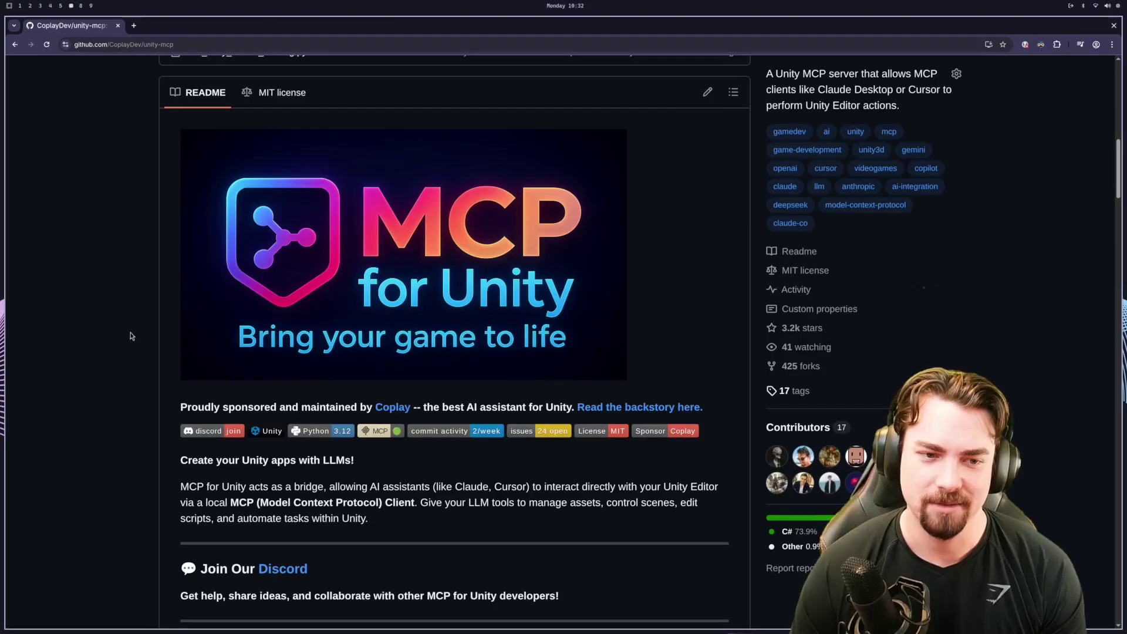
{"action": "scroll", "coordinate": [127, 335], "scroll_direction": "down", "scroll_amount": 5}
{"action": "scroll", "coordinate": [125, 333], "scroll_direction": "down", "scroll_amount": 5}
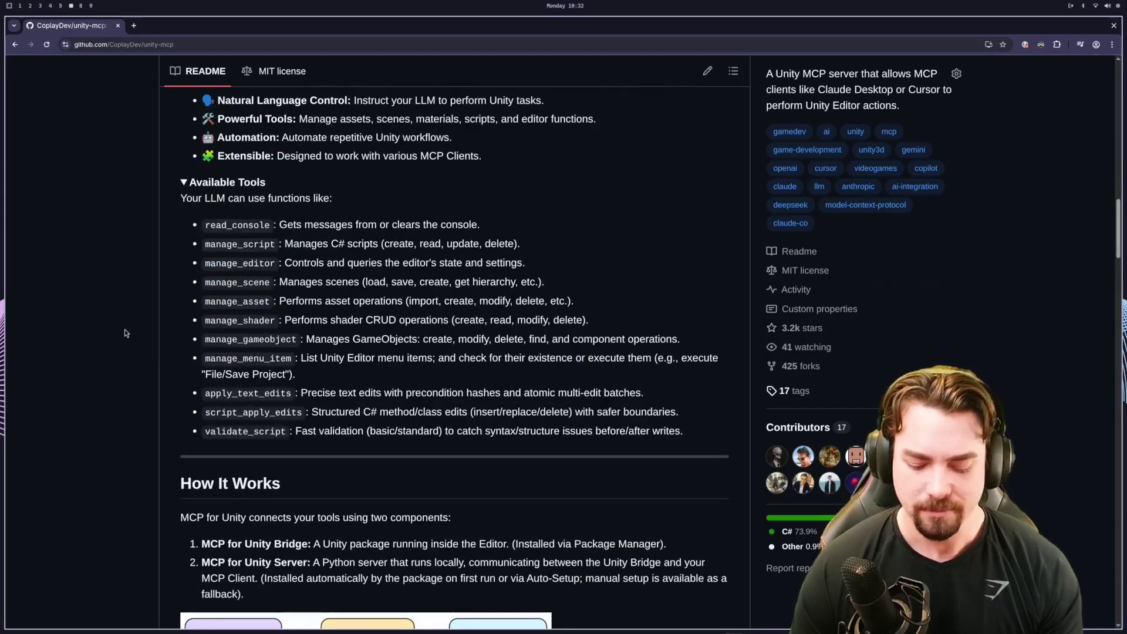
- Play the platformer to the goal, check the Level Complete! log, and stop play mode
{"action": "key", "text": "super+4"}
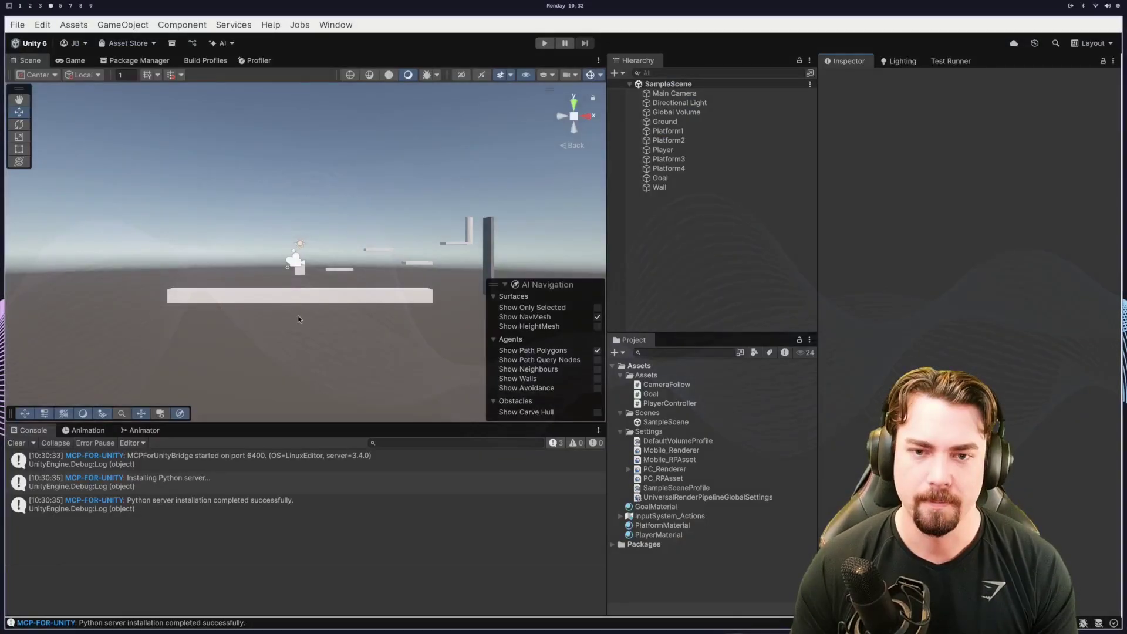
{"action": "left_click", "coordinate": [544, 43]}
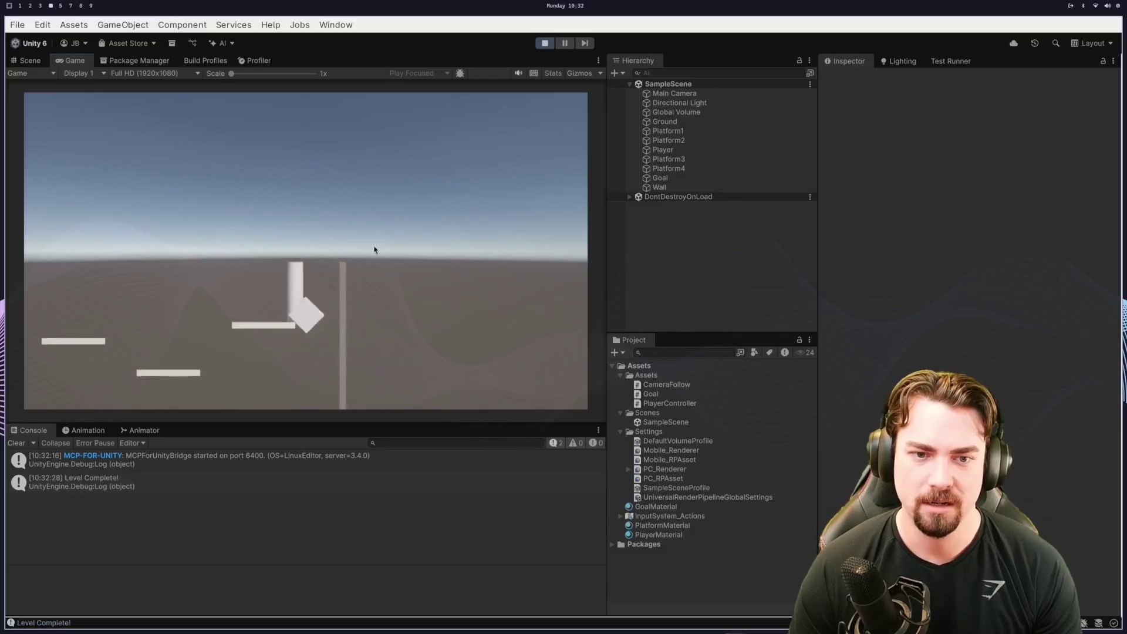
{"action": "left_click", "coordinate": [189, 492]}
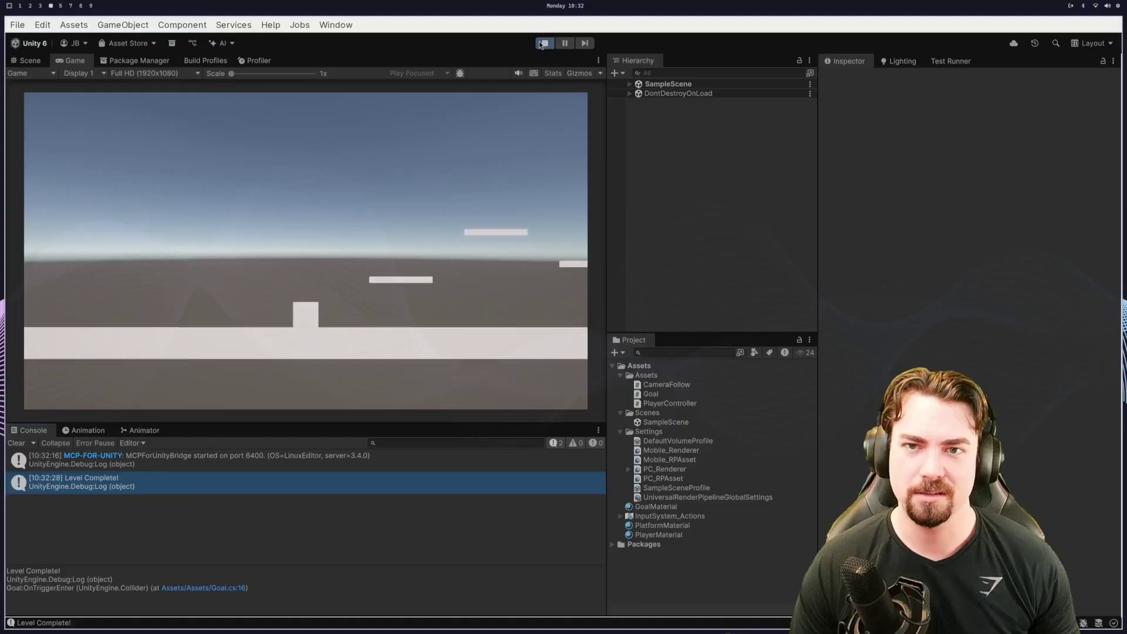
{"action": "key", "text": "ctrl+p"}
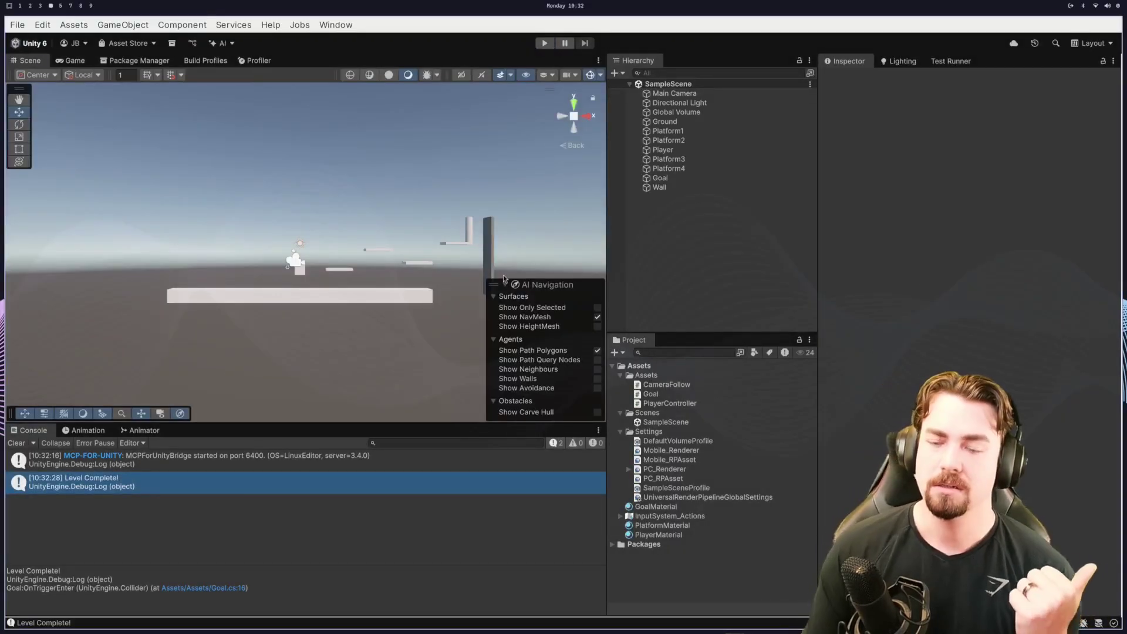
{"action": "left_click", "coordinate": [674, 93]}
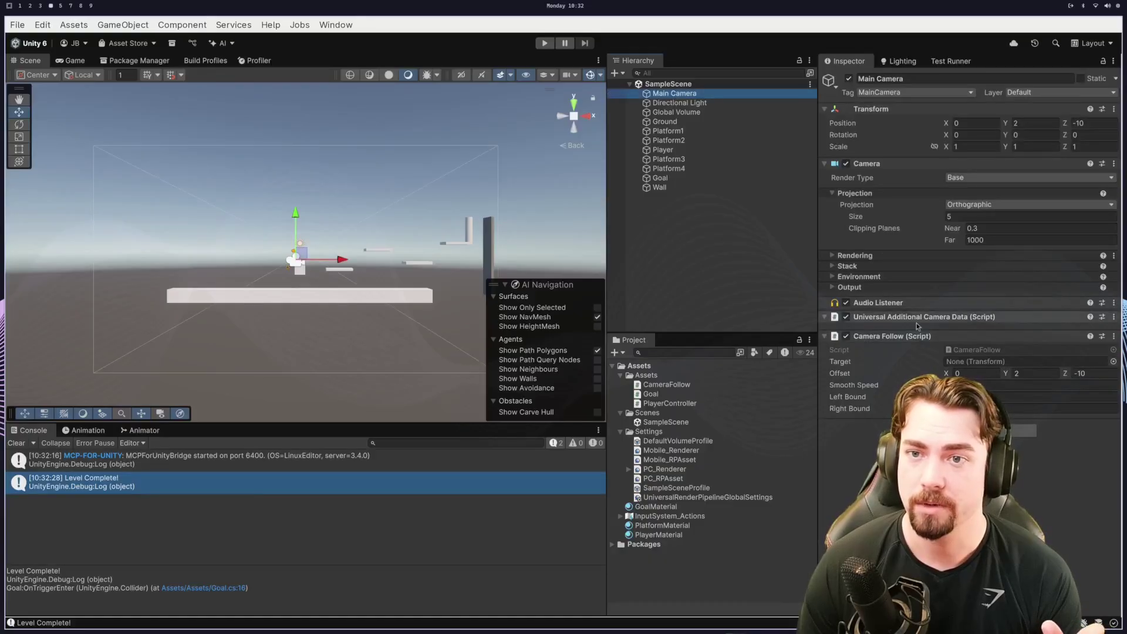
{"action": "left_click", "coordinate": [966, 362]}
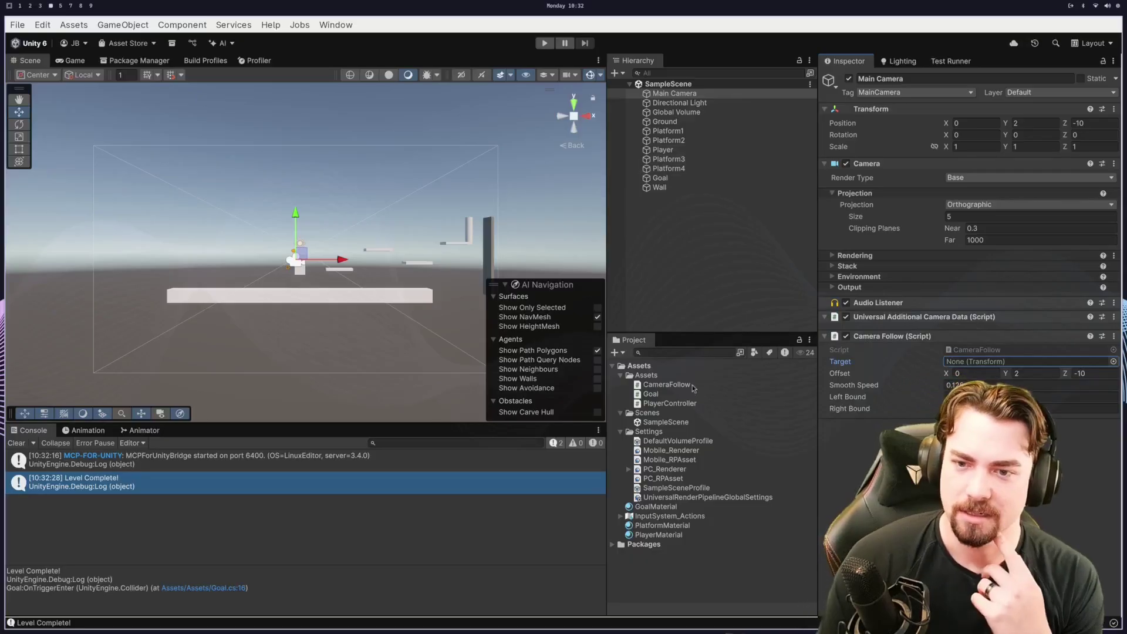
{"action": "left_click", "coordinate": [639, 375]}
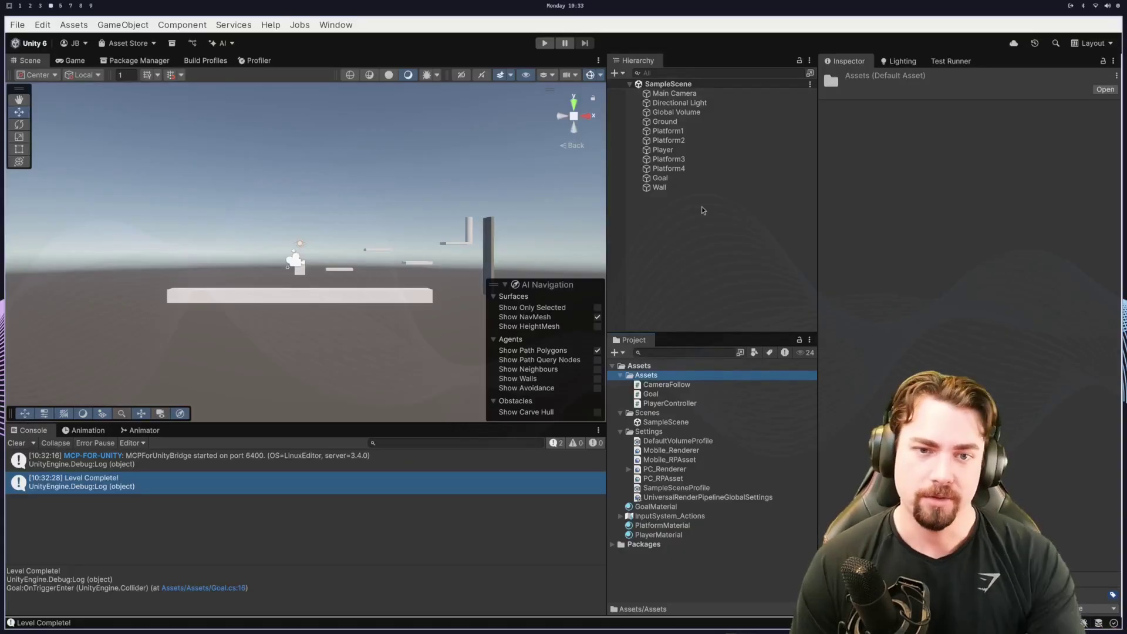
{"action": "left_click", "coordinate": [336, 269]}
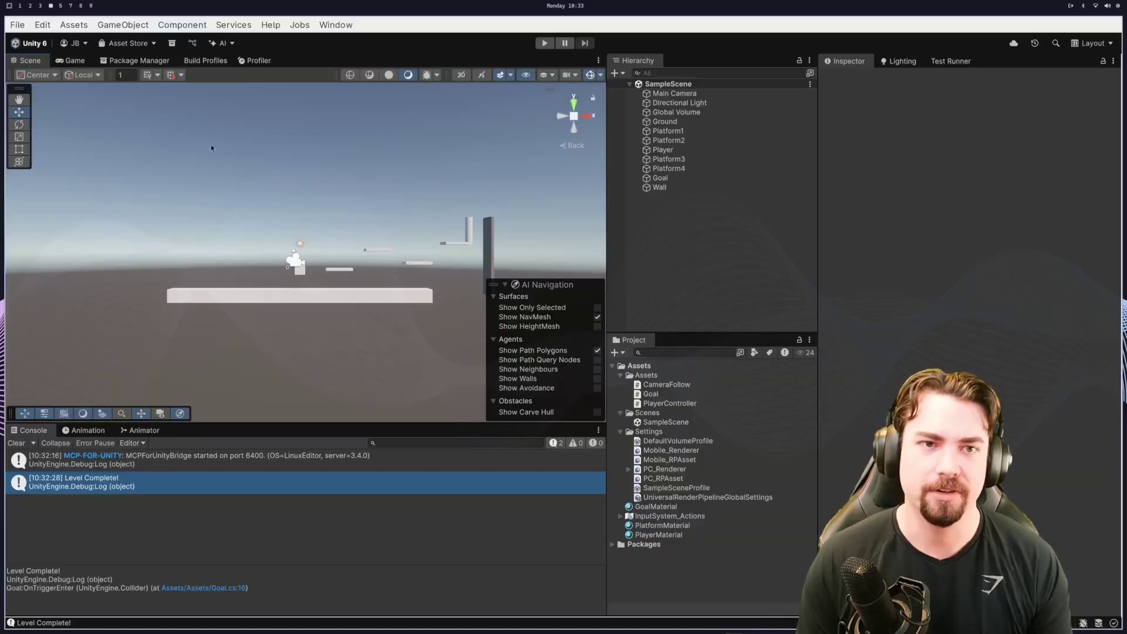
{"action": "left_click", "coordinate": [330, 25]}
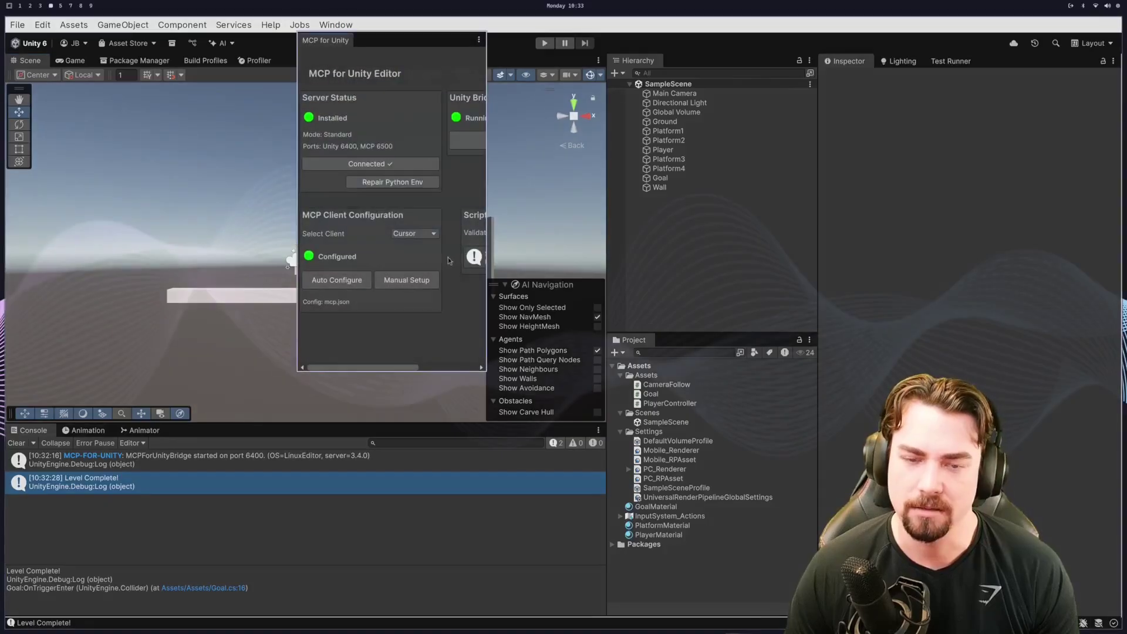
{"action": "left_click_drag", "start_coordinate": [486, 369], "coordinate": [828, 436]}
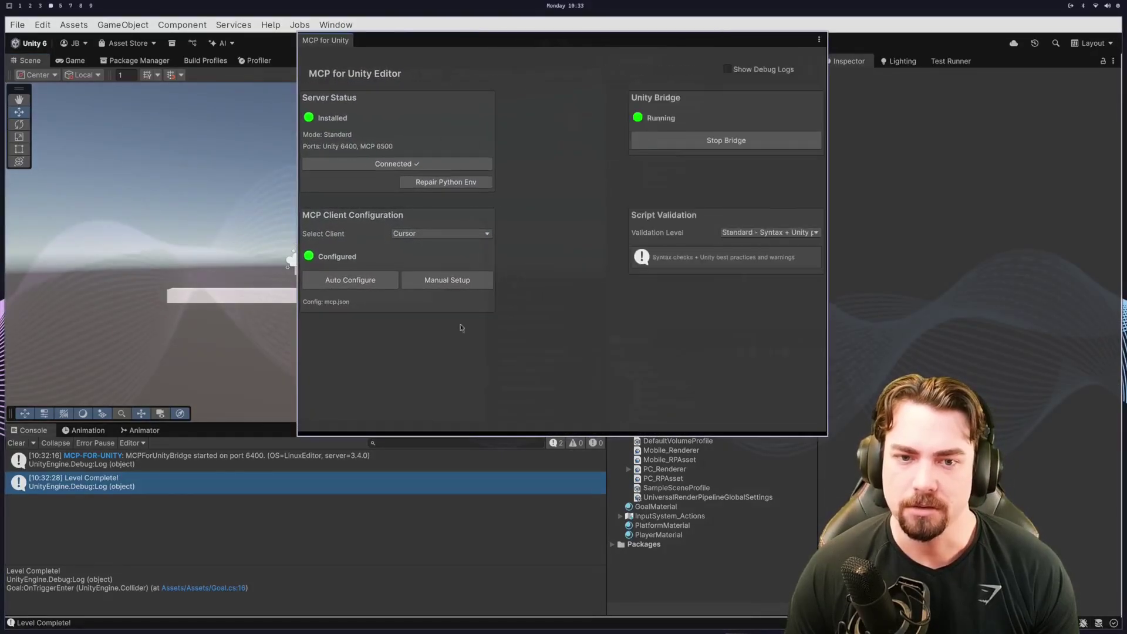
{"action": "left_click", "coordinate": [432, 234]}
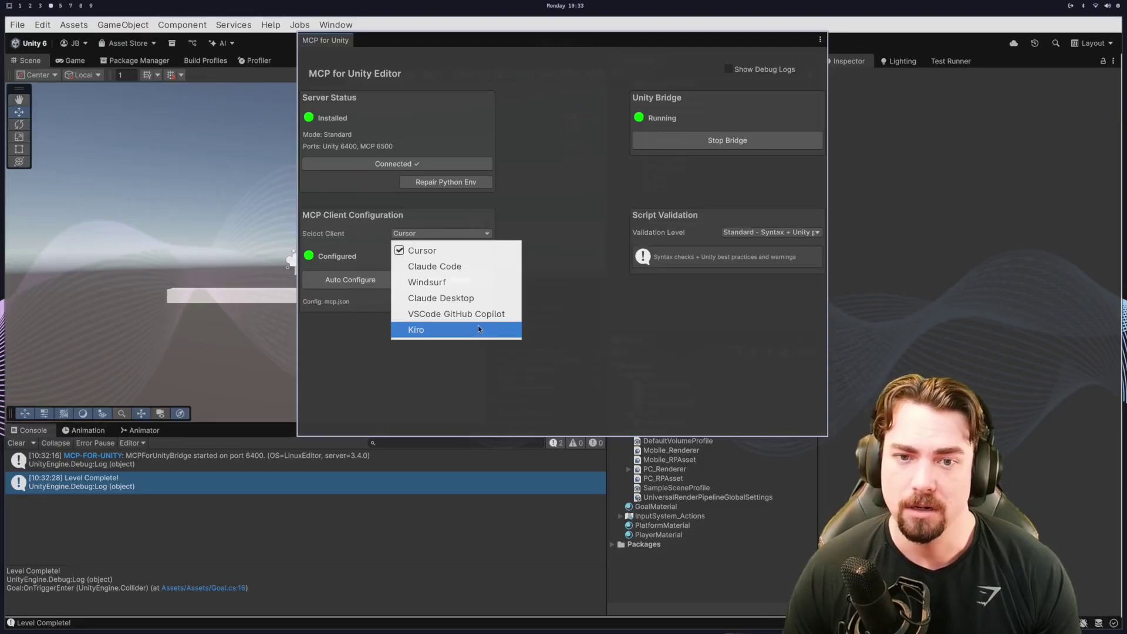
{"action": "left_click", "coordinate": [564, 298]}
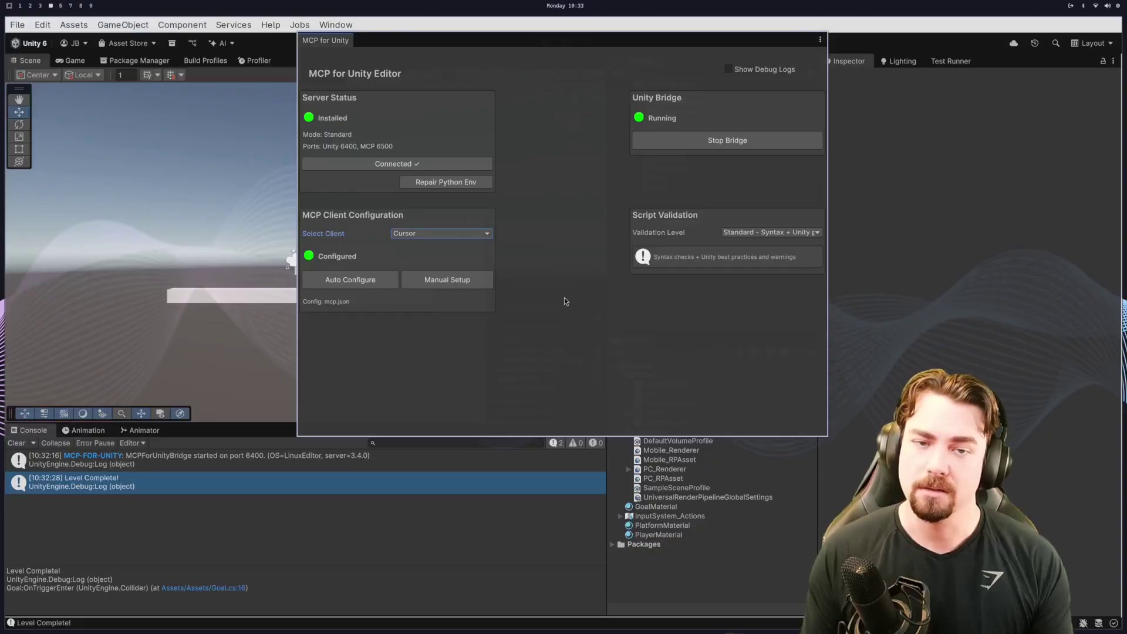
{"action": "left_click", "coordinate": [464, 280]}
{"action": "left_click", "coordinate": [528, 524]}
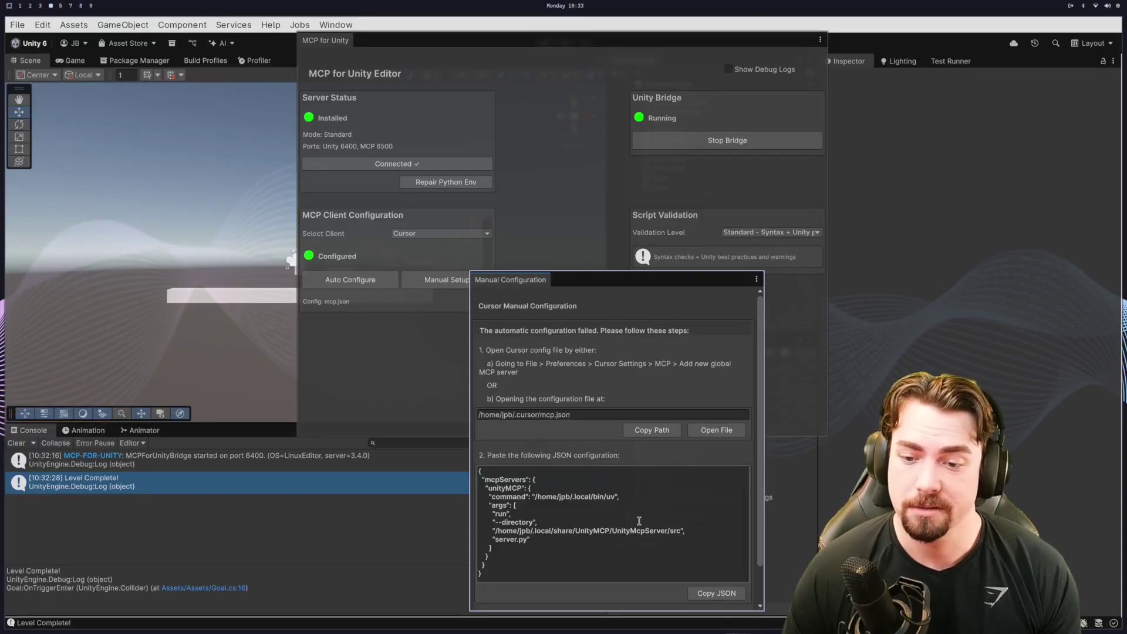
{"action": "key", "text": "Escape"}
{"action": "key", "text": "Escape"}
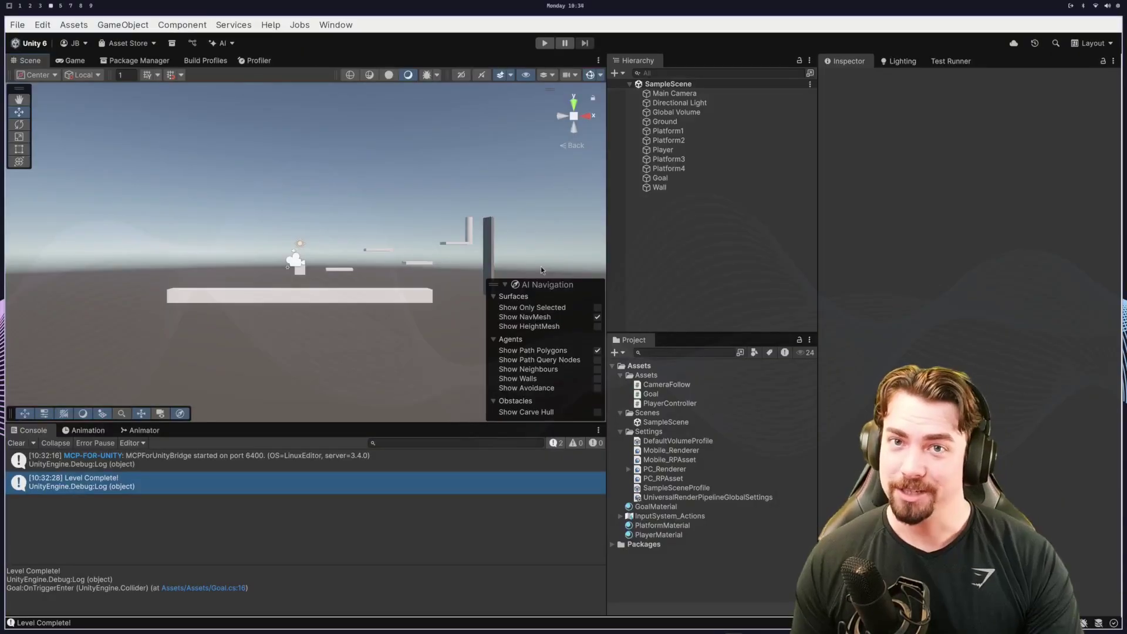
- Browse the unity-mcp repository's open issues list in Chrome
{"action": "key", "text": "super+7"}
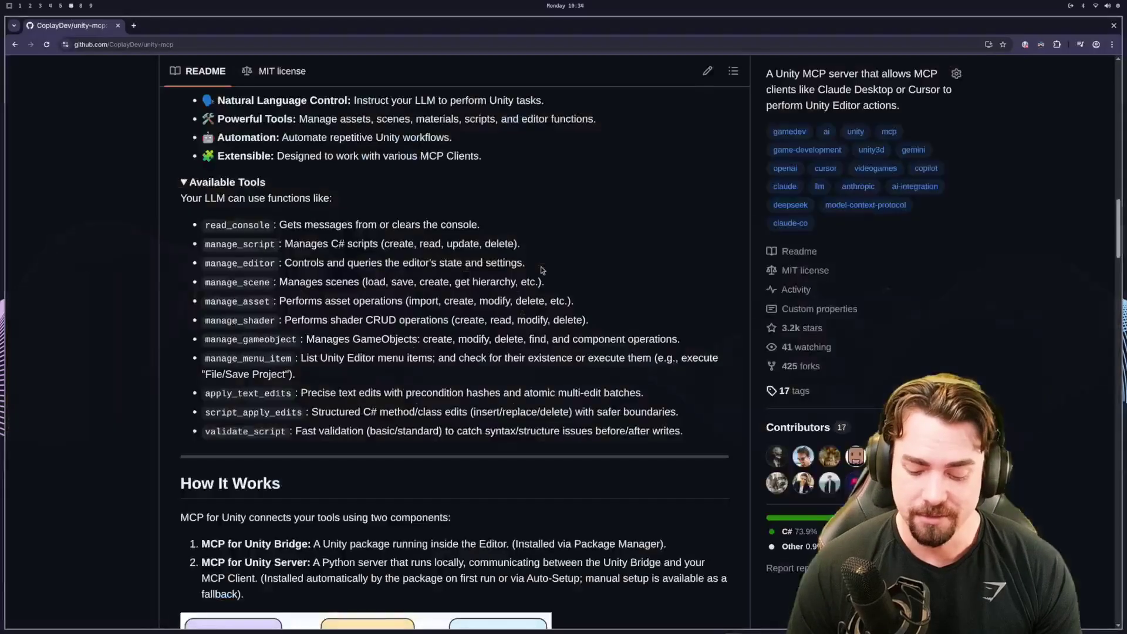
{"action": "scroll", "coordinate": [422, 181], "scroll_direction": "up", "scroll_amount": 15}
{"action": "scroll", "coordinate": [423, 180], "scroll_direction": "up", "scroll_amount": 3}
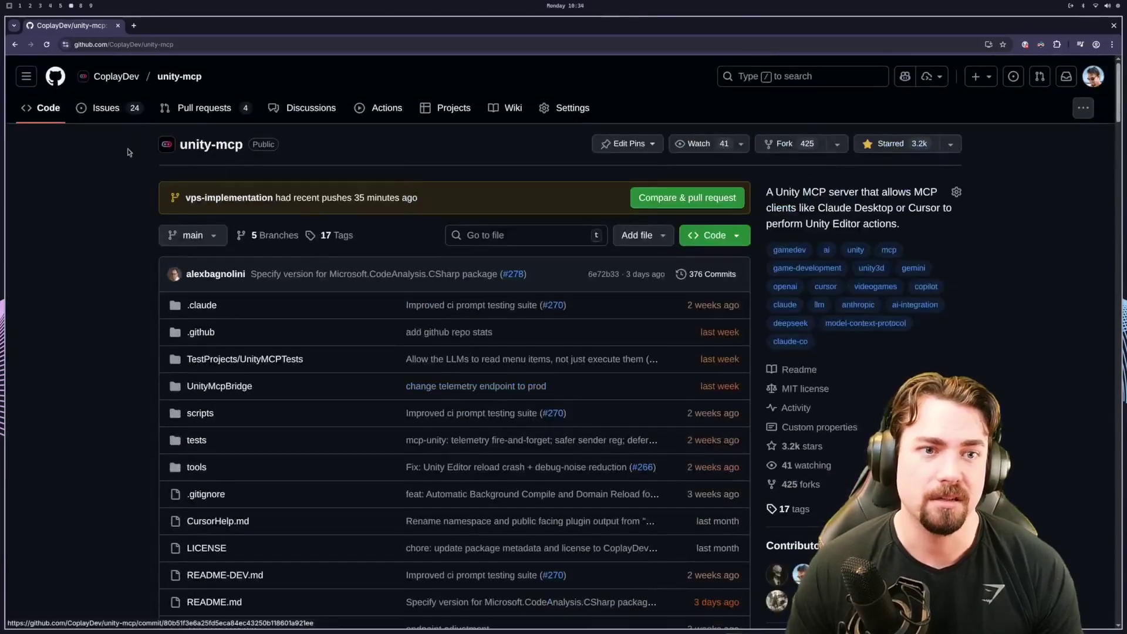
{"action": "left_click", "coordinate": [105, 109]}
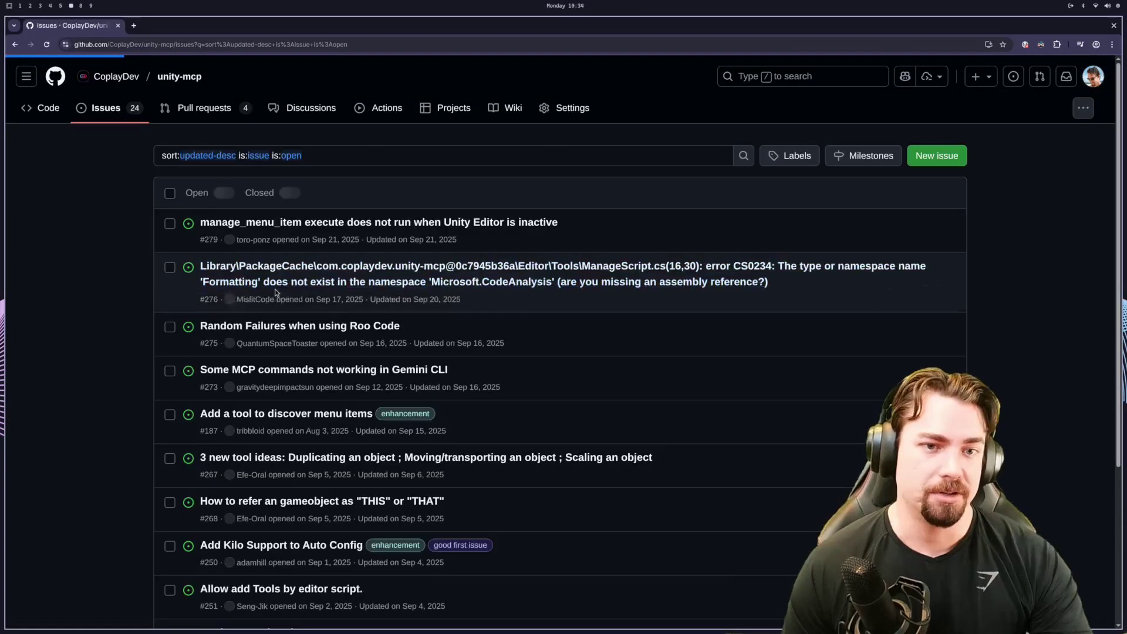
{"action": "scroll", "coordinate": [103, 281], "scroll_direction": "down", "scroll_amount": 2}
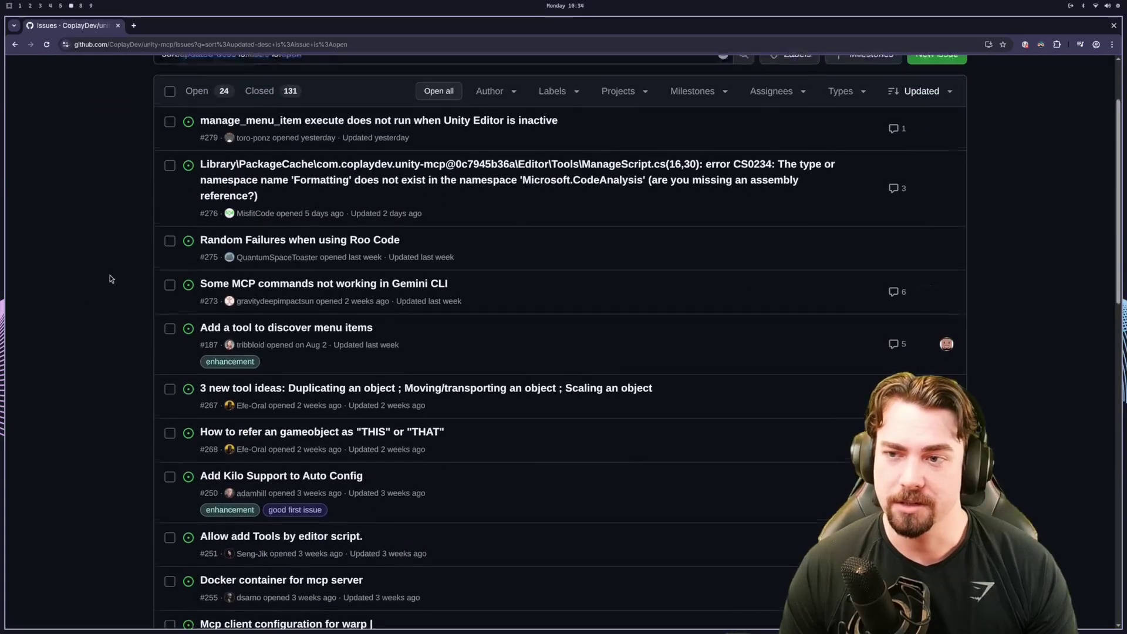
{"action": "scroll", "coordinate": [110, 278], "scroll_direction": "up", "scroll_amount": 2}
- Return to the Code tab and scroll through the MCP for Unity README
{"action": "left_click", "coordinate": [44, 110]}
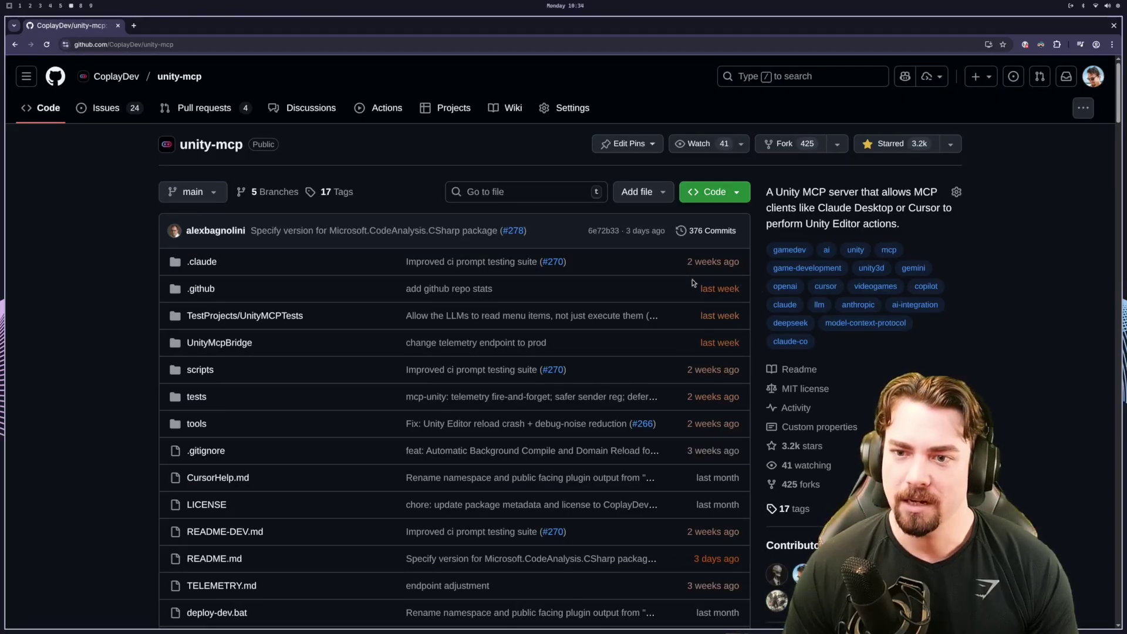
{"action": "scroll", "coordinate": [672, 354], "scroll_direction": "down", "scroll_amount": 3}
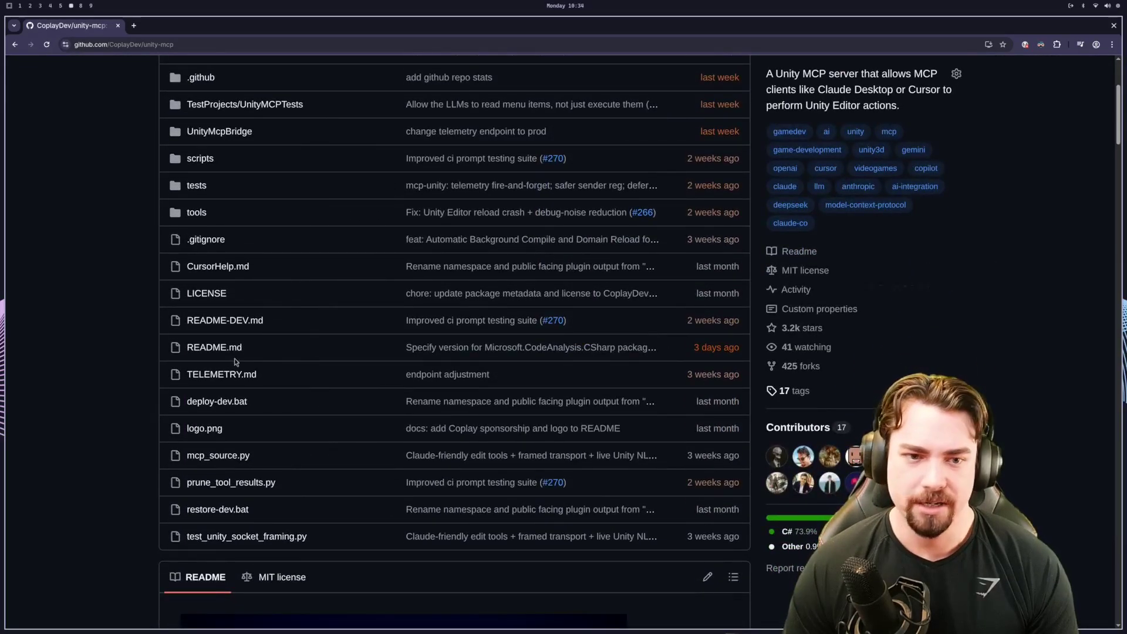
{"action": "scroll", "coordinate": [736, 360], "scroll_direction": "down", "scroll_amount": 1}
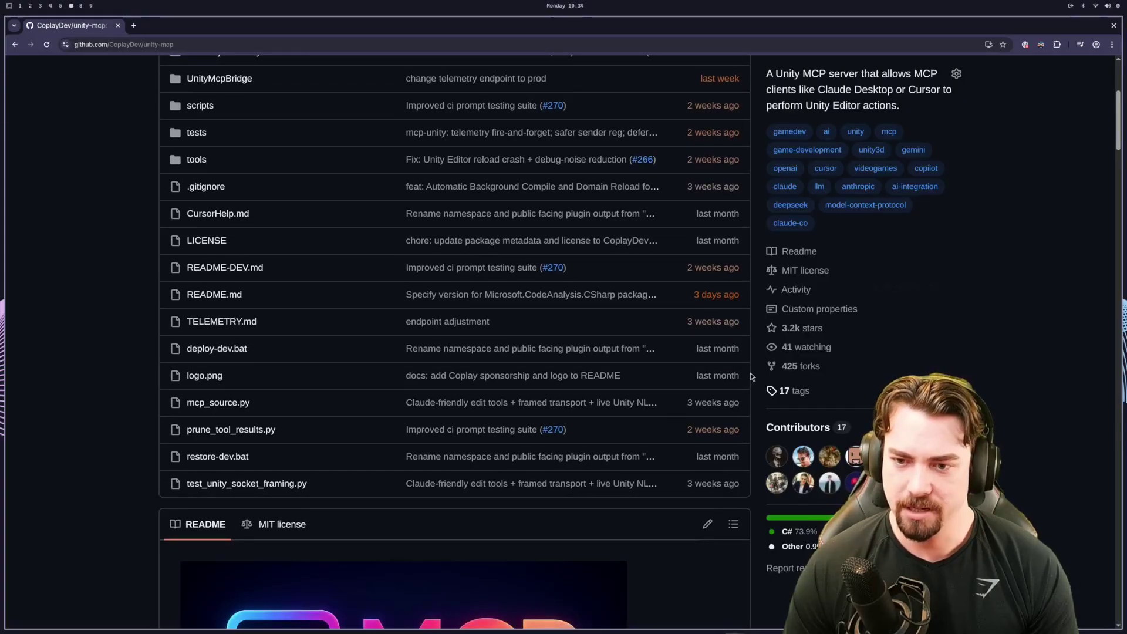
{"action": "scroll", "coordinate": [749, 379], "scroll_direction": "up", "scroll_amount": 3}
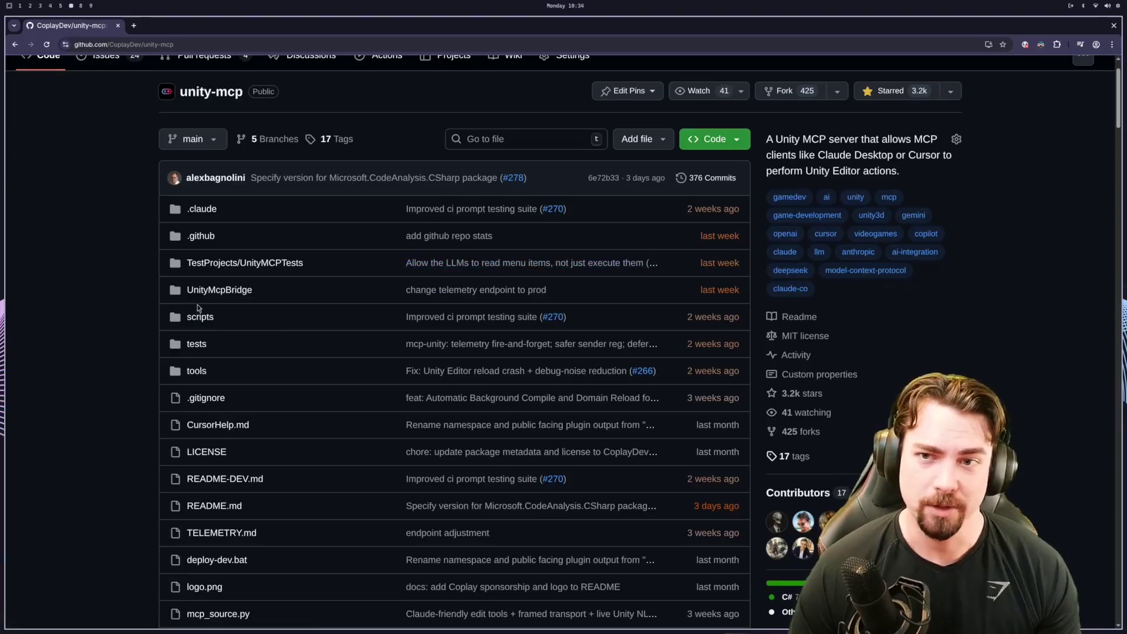
{"action": "scroll", "coordinate": [124, 348], "scroll_direction": "up", "scroll_amount": 1}
{"action": "scroll", "coordinate": [121, 351], "scroll_direction": "down", "scroll_amount": 5}
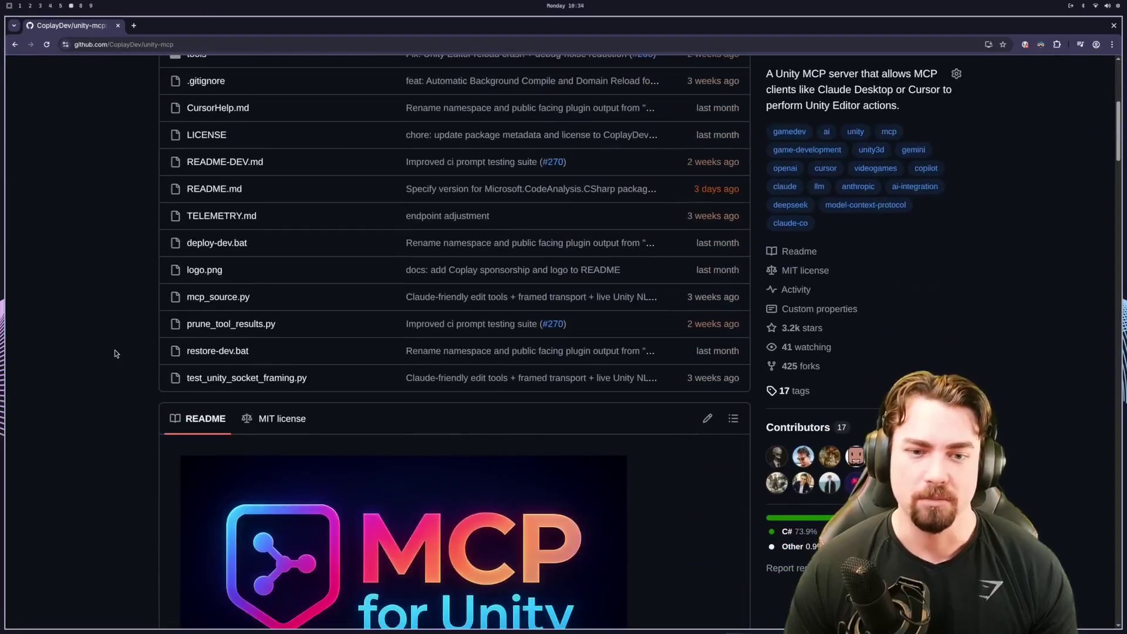
{"action": "scroll", "coordinate": [115, 353], "scroll_direction": "down", "scroll_amount": 6}
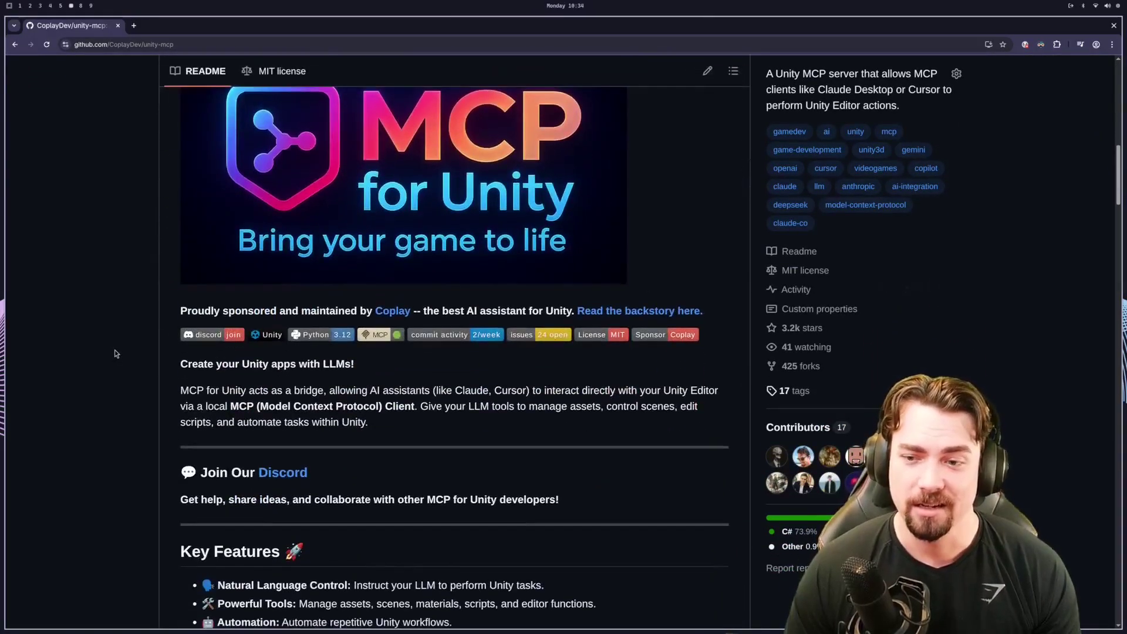